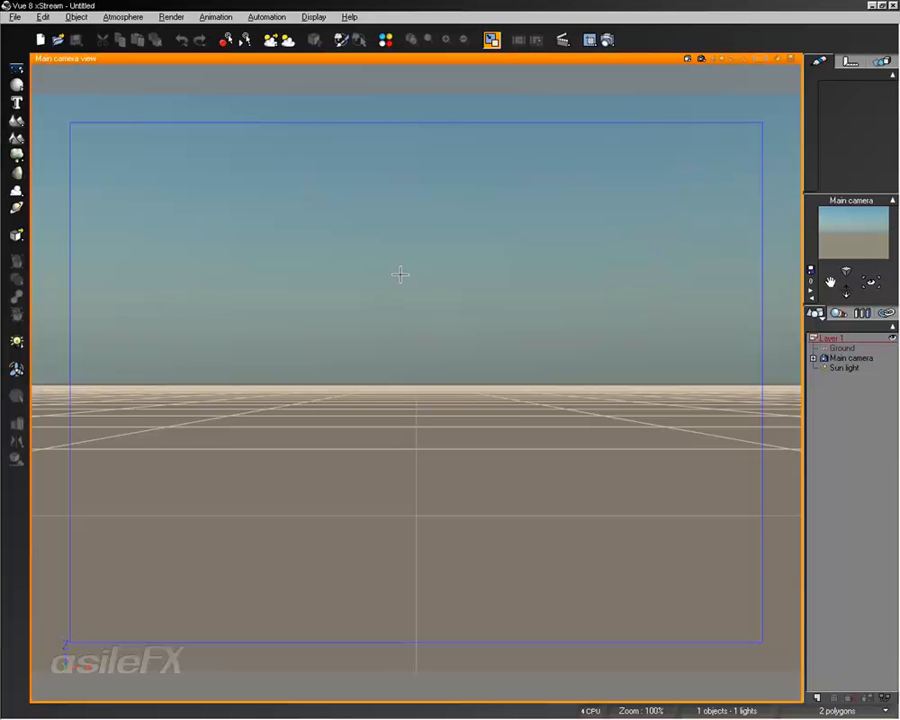
- Add a procedural terrain to the scene and toggle its zero edges in the Terrain Editor
{"action": "left_click", "coordinate": [16, 137]}
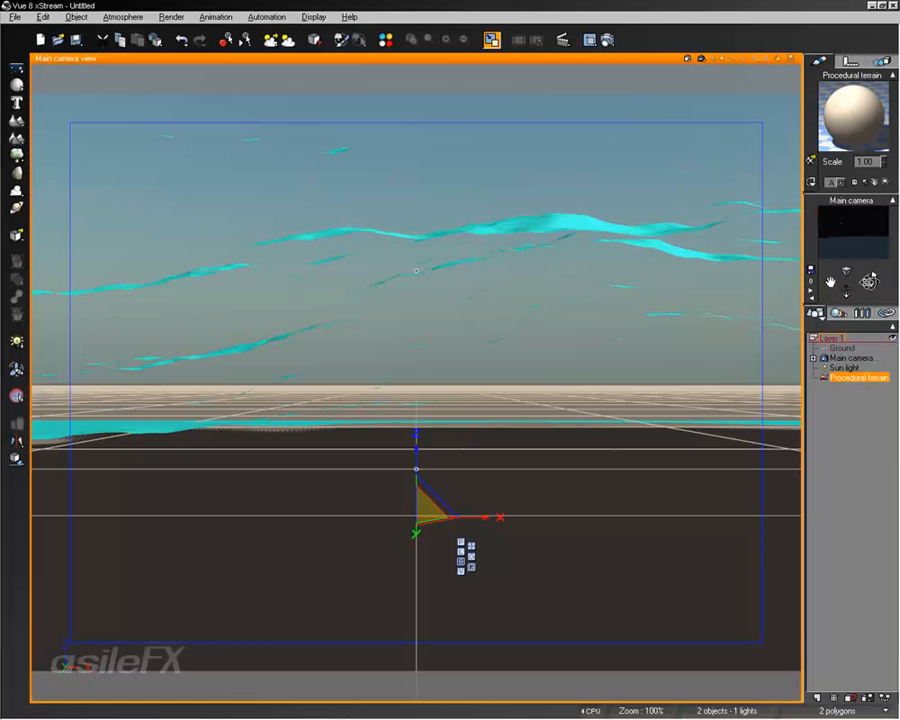
{"action": "left_click_drag", "start_coordinate": [842, 294], "coordinate": [424, 498]}
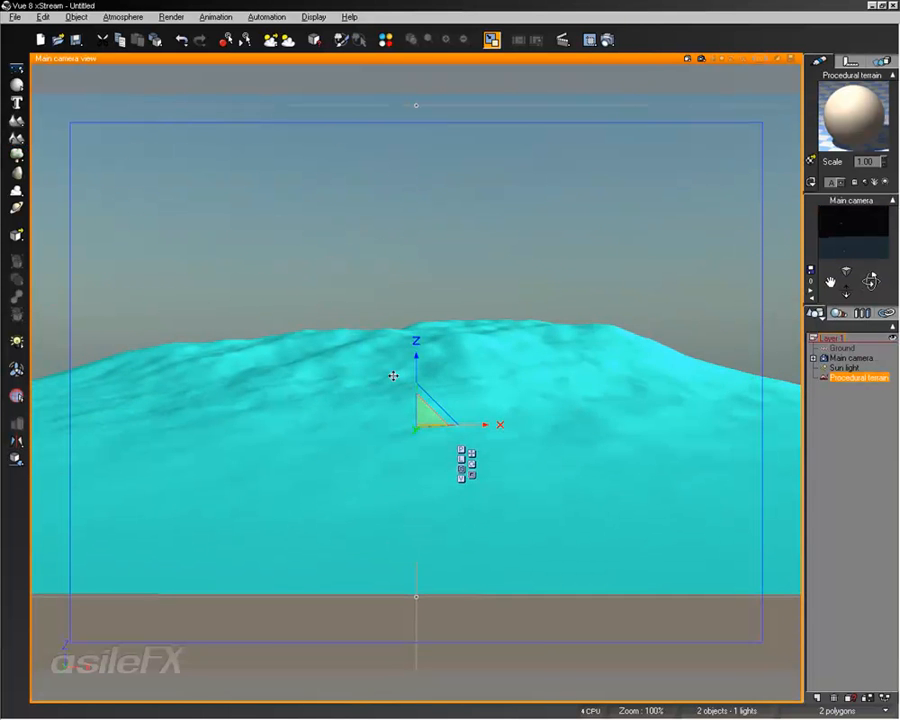
{"action": "right_click", "coordinate": [425, 339]}
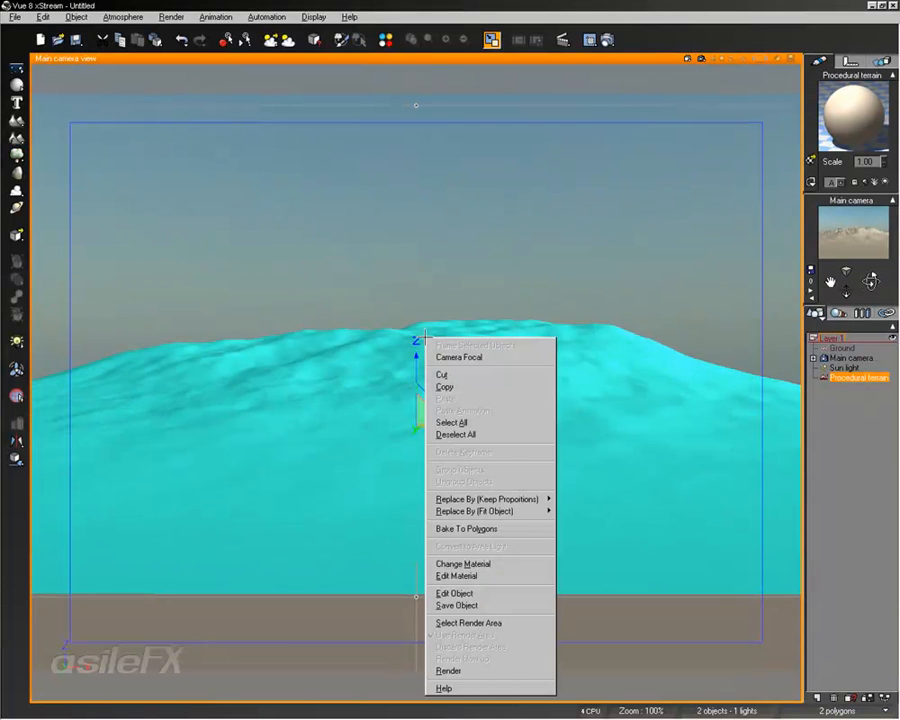
{"action": "left_click", "coordinate": [452, 593]}
{"action": "right_click_drag", "start_coordinate": [451, 381], "coordinate": [426, 412]}
{"action": "left_click", "coordinate": [55, 147]}
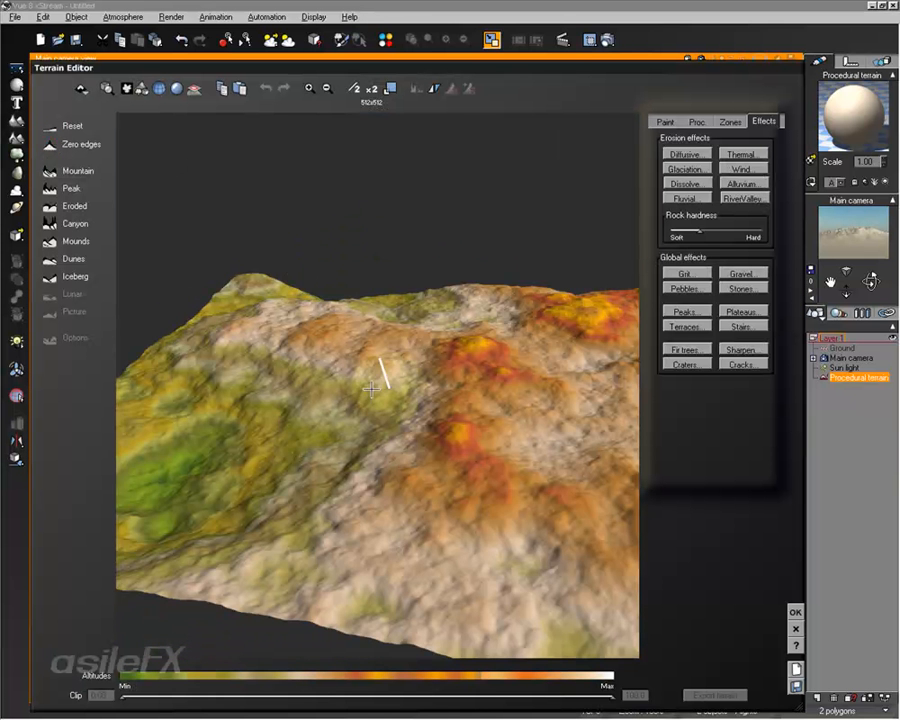
- Open the terrain's altitude production function in the Function Editor
{"action": "left_click", "coordinate": [697, 121]}
{"action": "right_click_drag", "start_coordinate": [439, 358], "coordinate": [526, 305]}
{"action": "right_click", "coordinate": [718, 160]}
{"action": "left_click", "coordinate": [748, 167]}
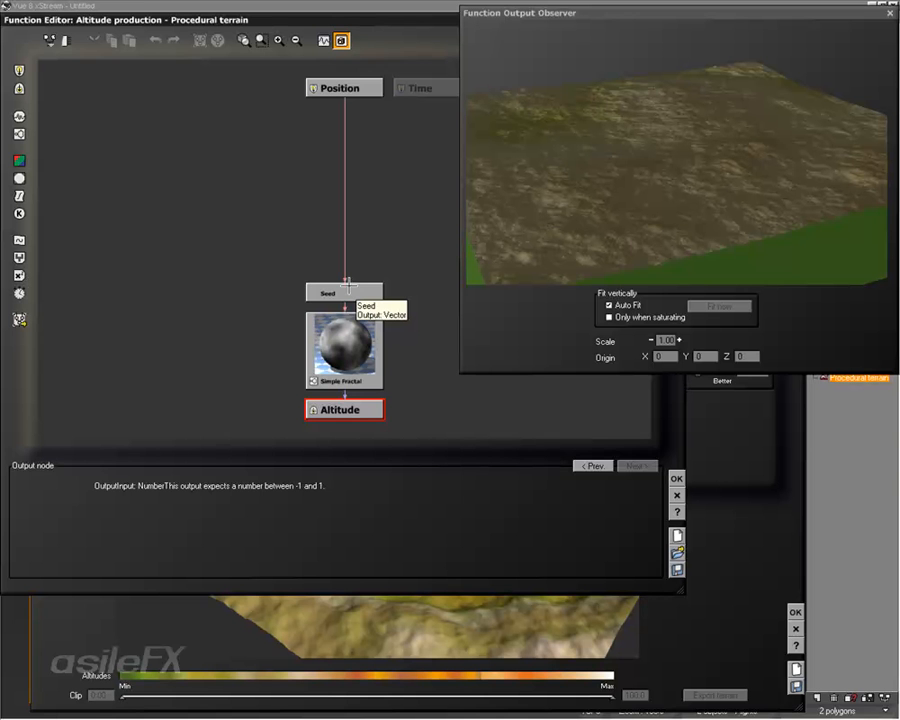
- Delete the Seed node and move the Simple Fractal node midway between the Position and Altitude nodes
{"action": "left_click", "coordinate": [348, 290]}
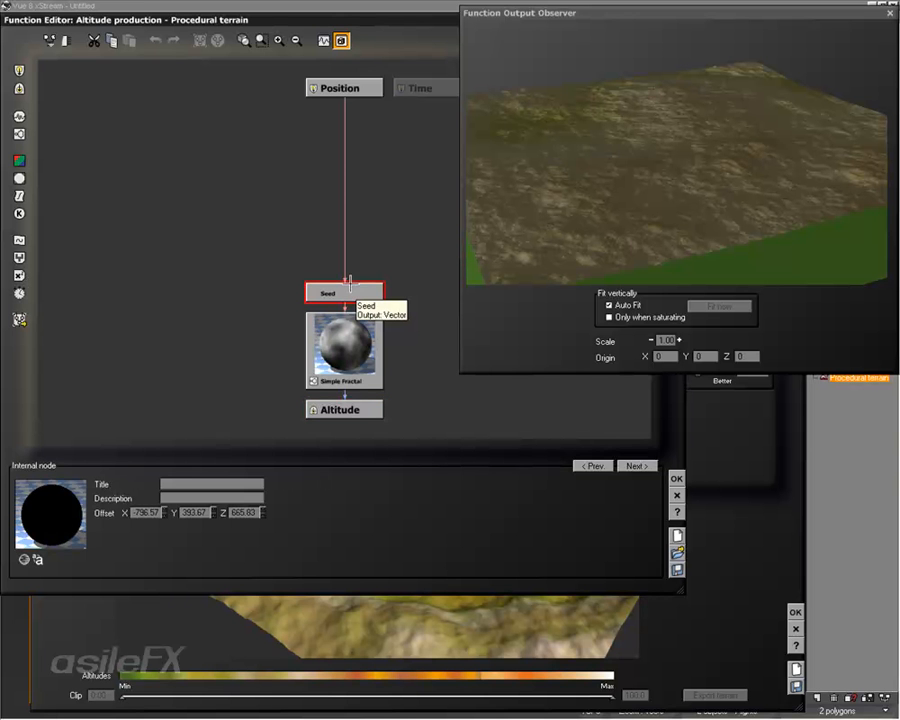
{"action": "key", "text": "Delete"}
{"action": "left_click", "coordinate": [353, 340]}
{"action": "left_click_drag", "start_coordinate": [353, 340], "coordinate": [353, 223]}
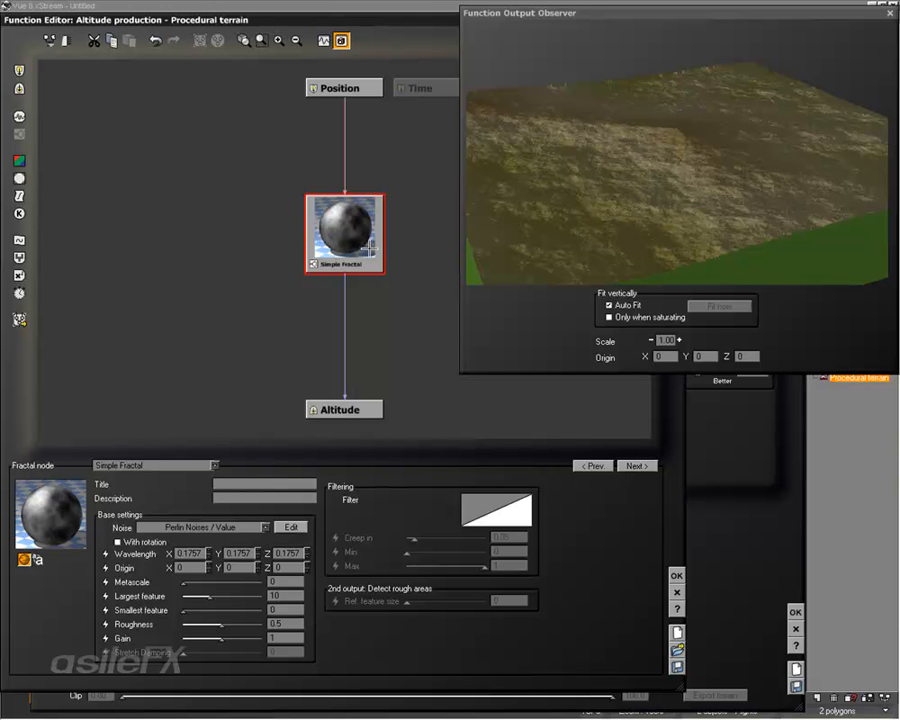
- Change the fractal node to Basic Repeater and set its noise to Perlin Noises / Gradient
{"action": "left_click", "coordinate": [167, 464]}
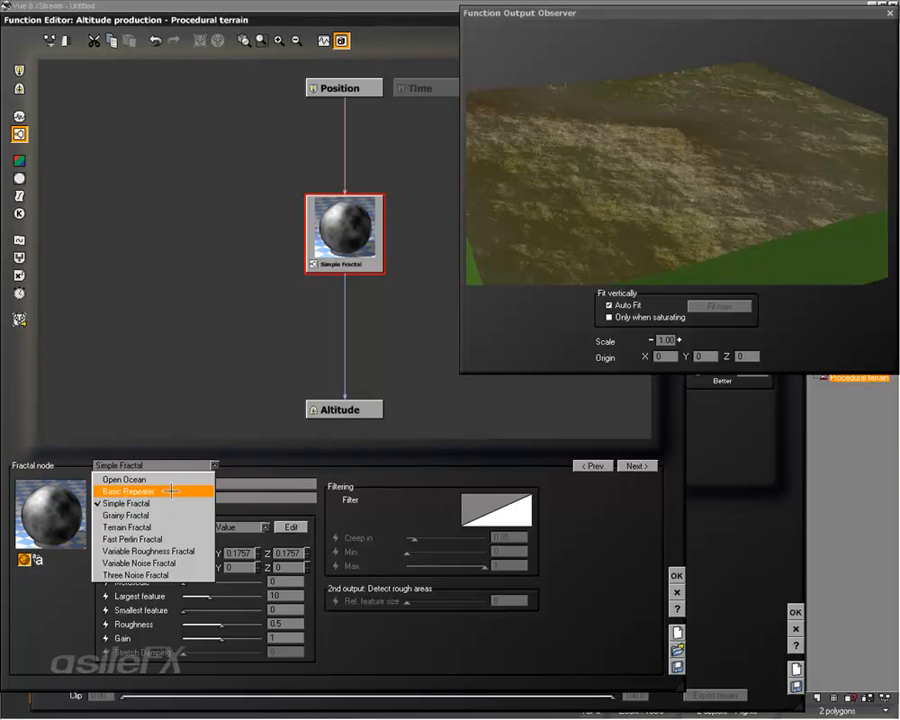
{"action": "left_click", "coordinate": [171, 490]}
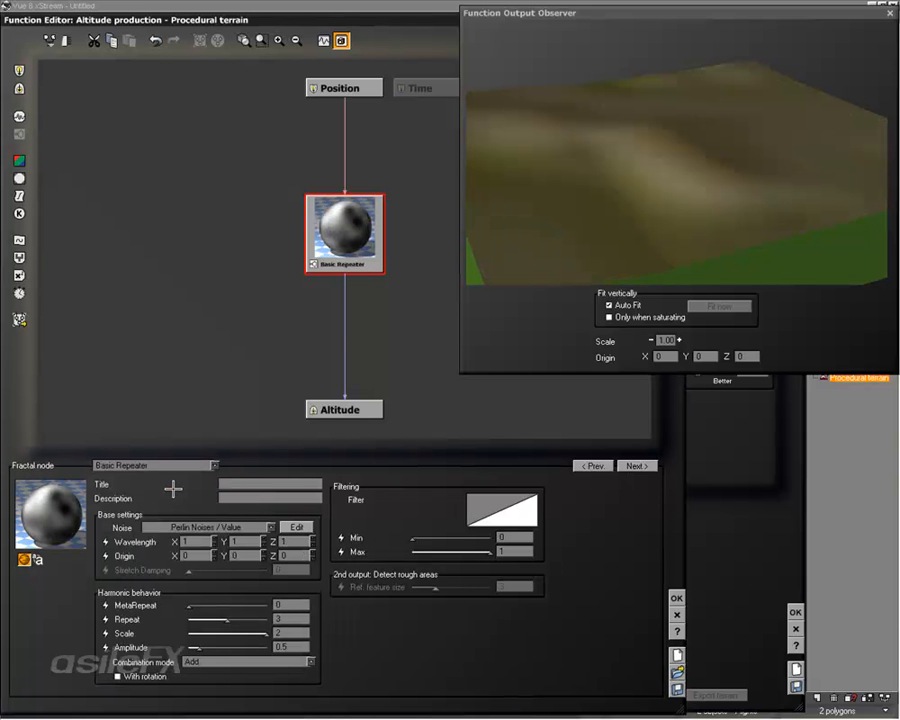
{"action": "left_click", "coordinate": [222, 526]}
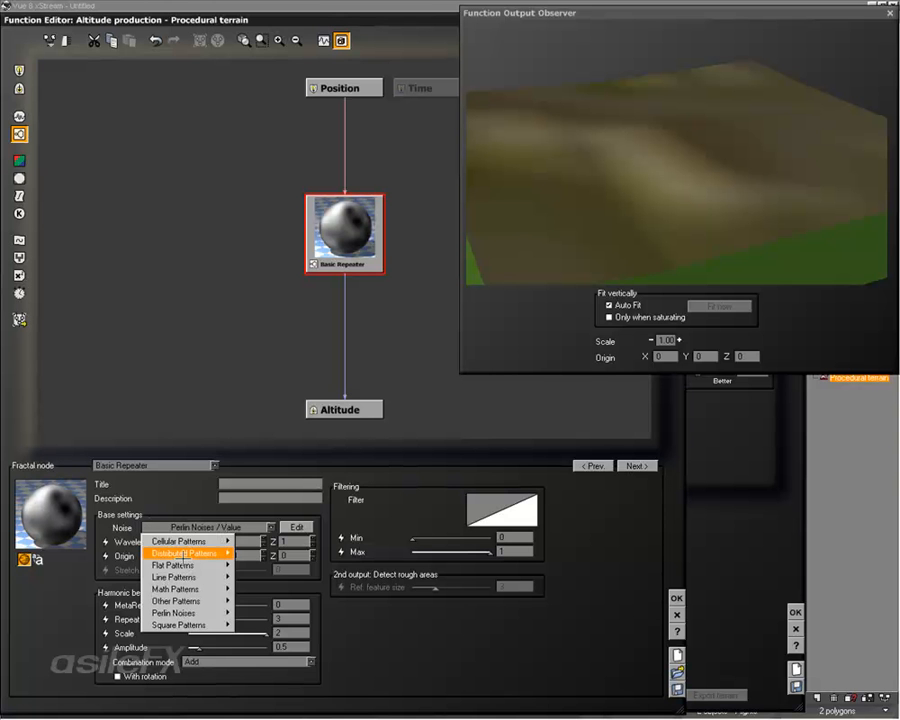
{"action": "mouse_move", "coordinate": [210, 613]}
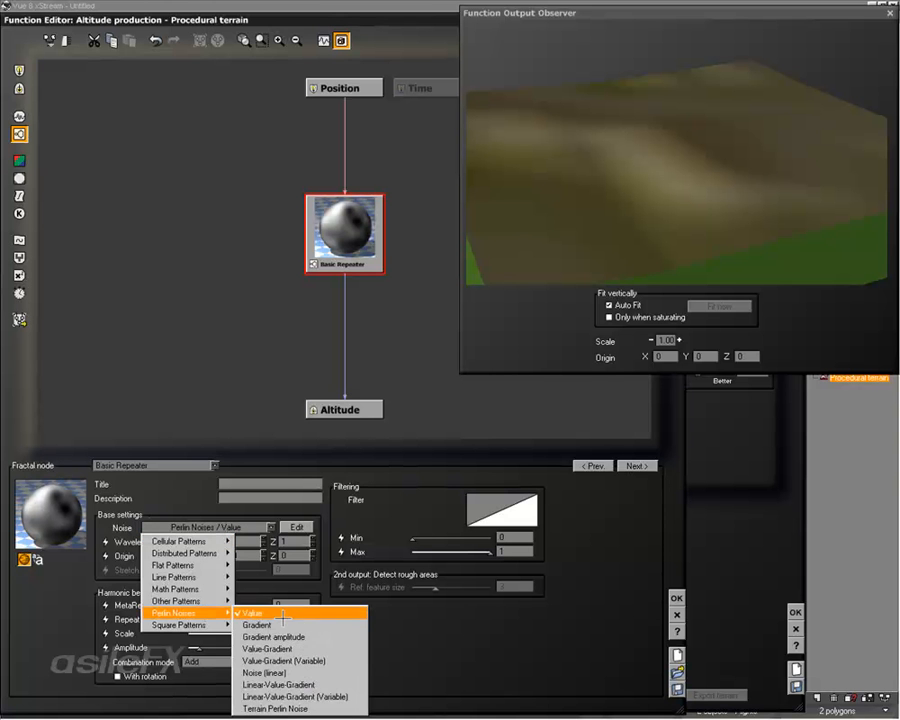
{"action": "left_click", "coordinate": [288, 626]}
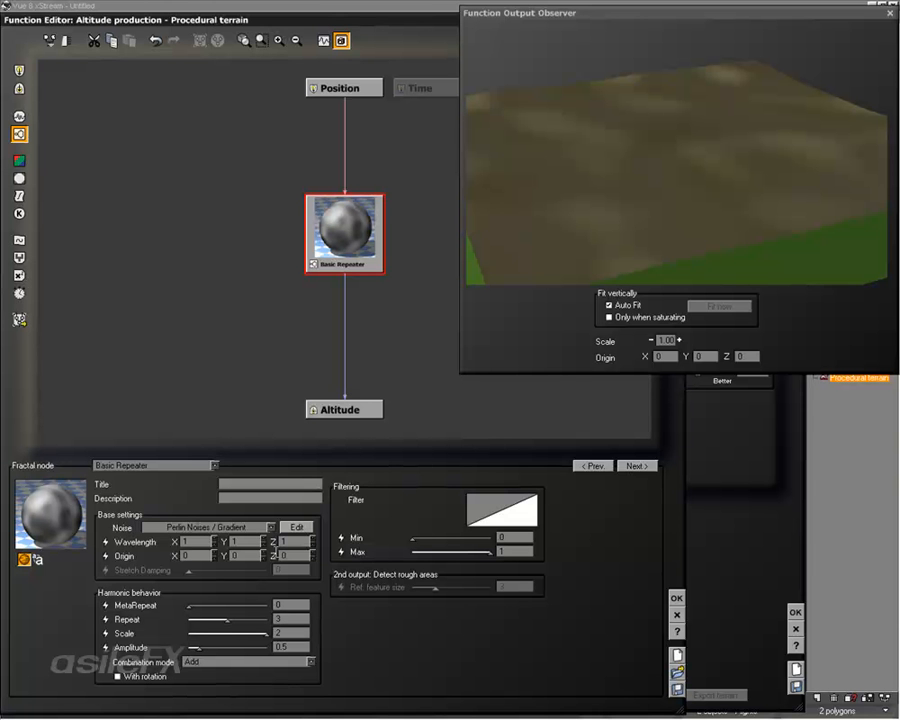
{"action": "left_click_drag", "start_coordinate": [630, 205], "coordinate": [657, 180]}
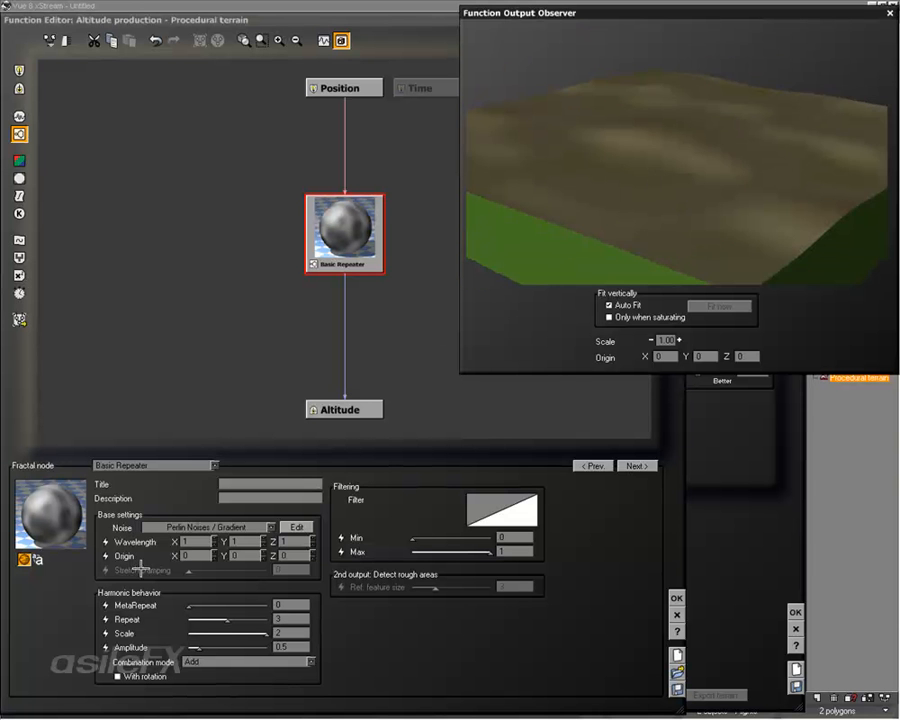
- Set the fractal's wavelength to .5 on X, Y and Z, and accept the function and terrain edits
{"action": "double_click", "coordinate": [194, 541]}
{"action": "type", "text": ".5"}
{"action": "key", "text": "Tab"}
{"action": "type", "text": ".5"}
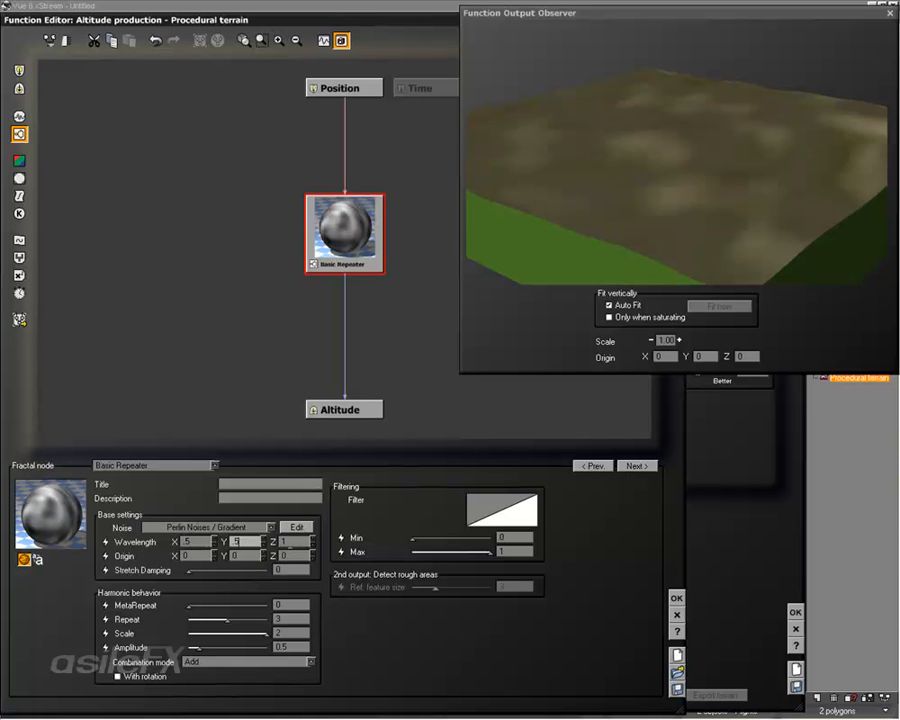
{"action": "key", "text": "Tab"}
{"action": "type", "text": ".5"}
{"action": "key", "text": "Return"}
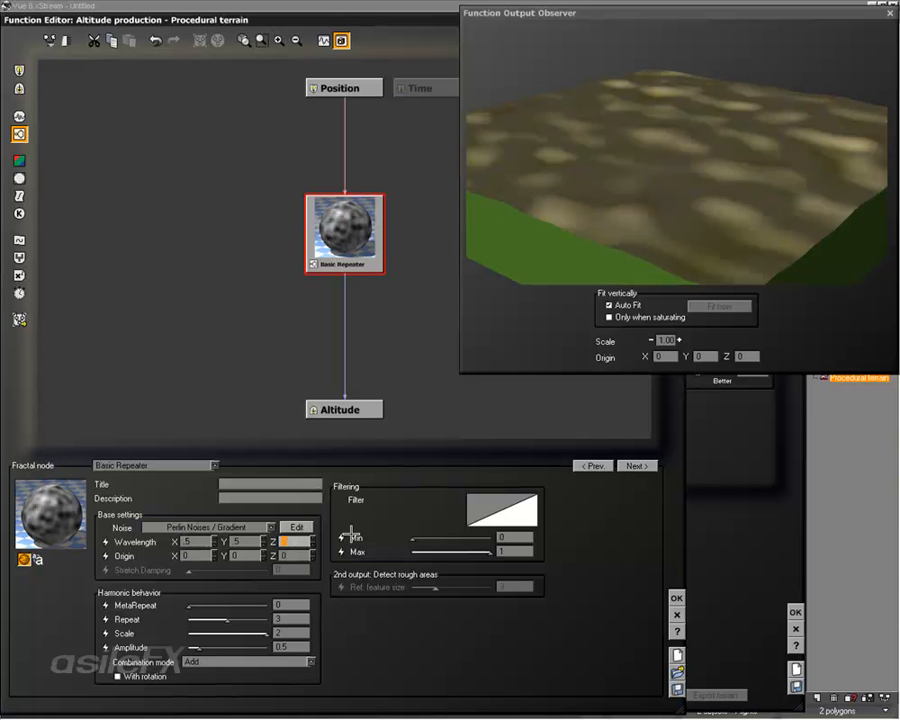
{"action": "left_click_drag", "start_coordinate": [634, 222], "coordinate": [701, 182]}
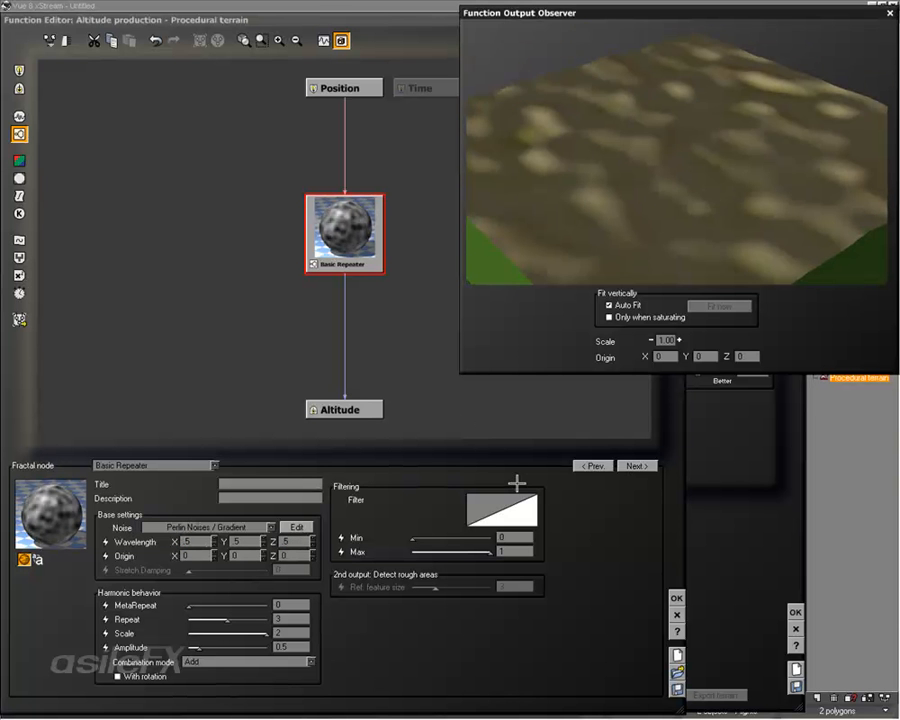
{"action": "left_click", "coordinate": [677, 598]}
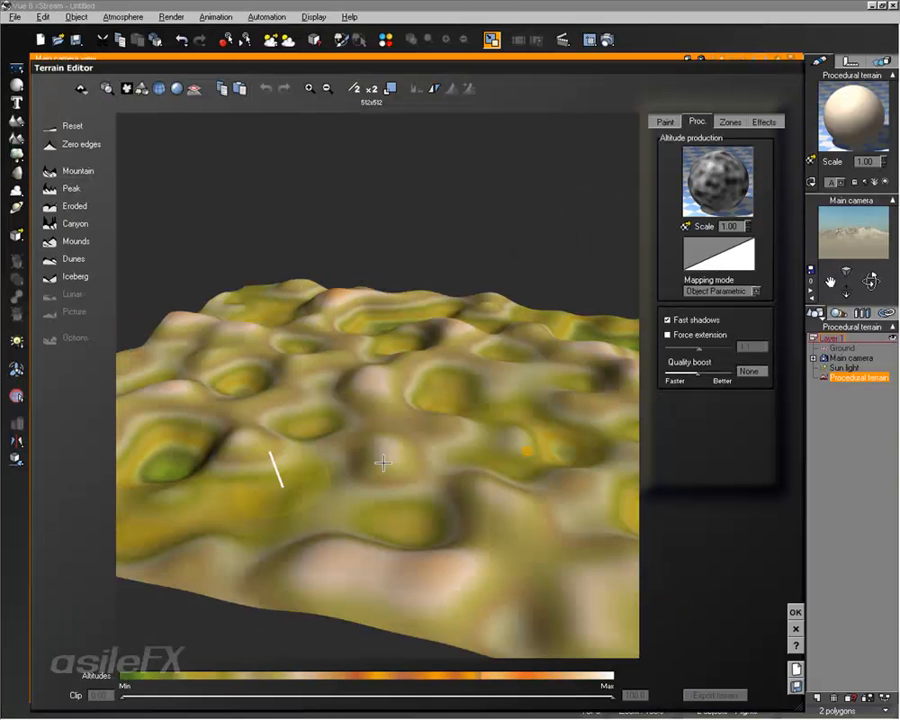
{"action": "left_click", "coordinate": [795, 611]}
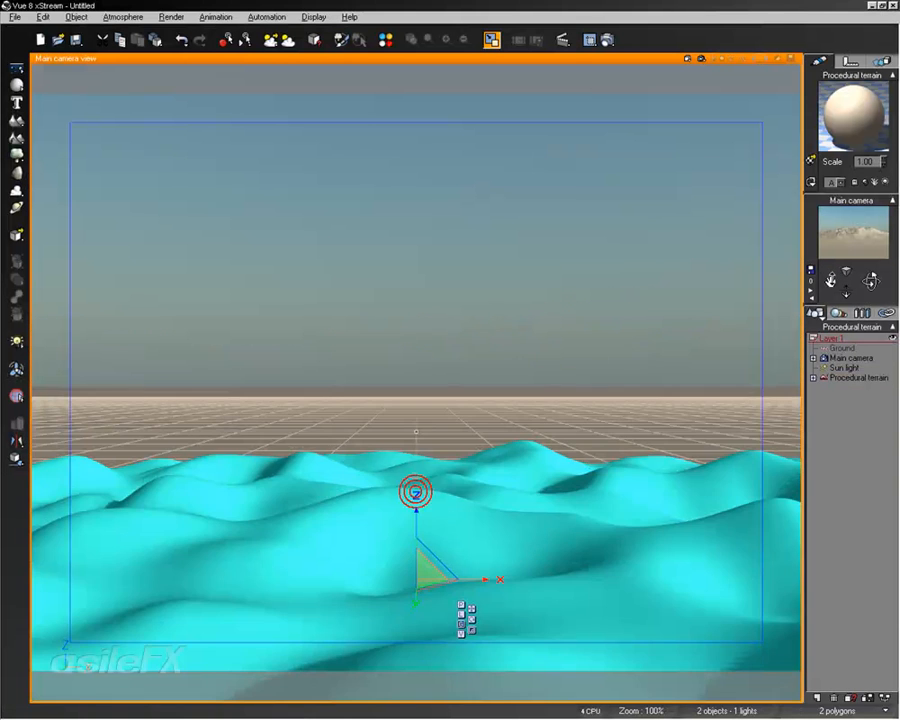
- Enlarge the procedural terrain so its gentle hills stretch across the whole camera view
{"action": "left_click_drag", "start_coordinate": [416, 588], "coordinate": [771, 399]}
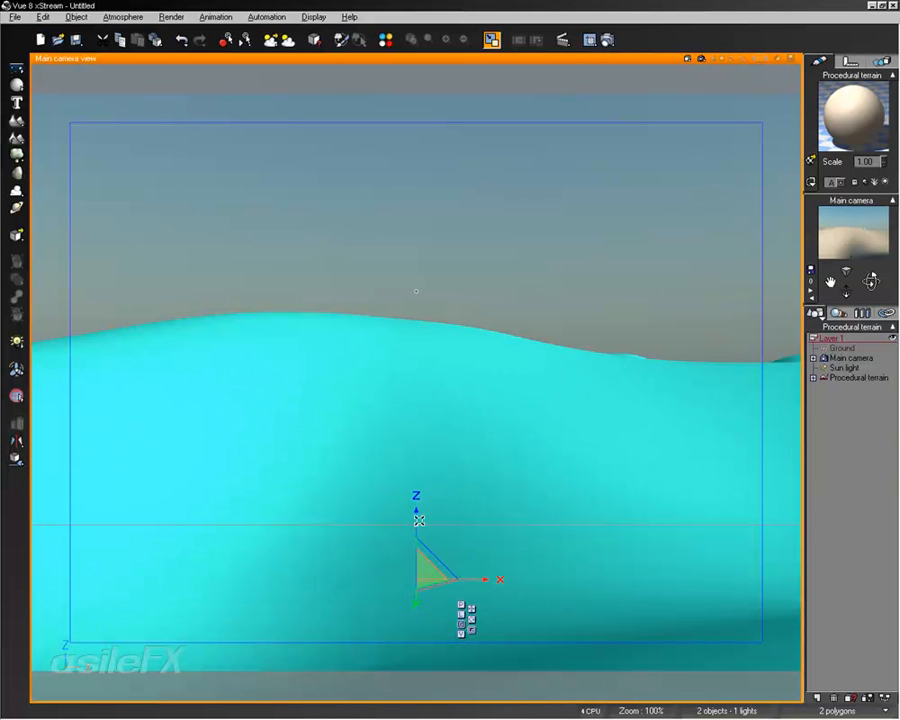
{"action": "left_click_drag", "start_coordinate": [416, 511], "coordinate": [745, 341]}
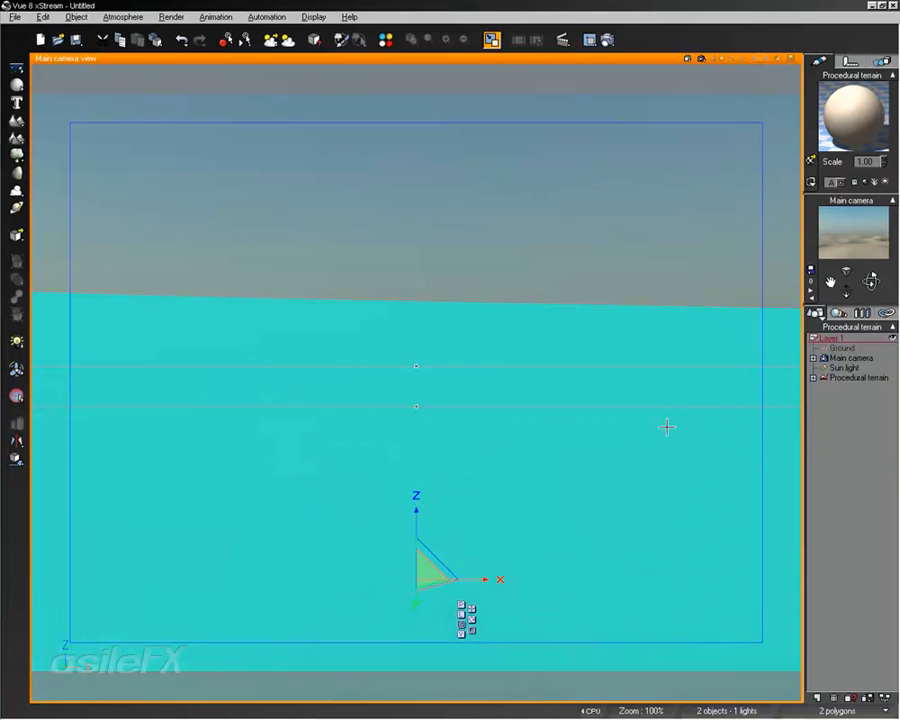
{"action": "scroll", "coordinate": [606, 503], "scroll_direction": "down", "scroll_amount": 5}
{"action": "left_click_drag", "start_coordinate": [660, 406], "coordinate": [444, 562]}
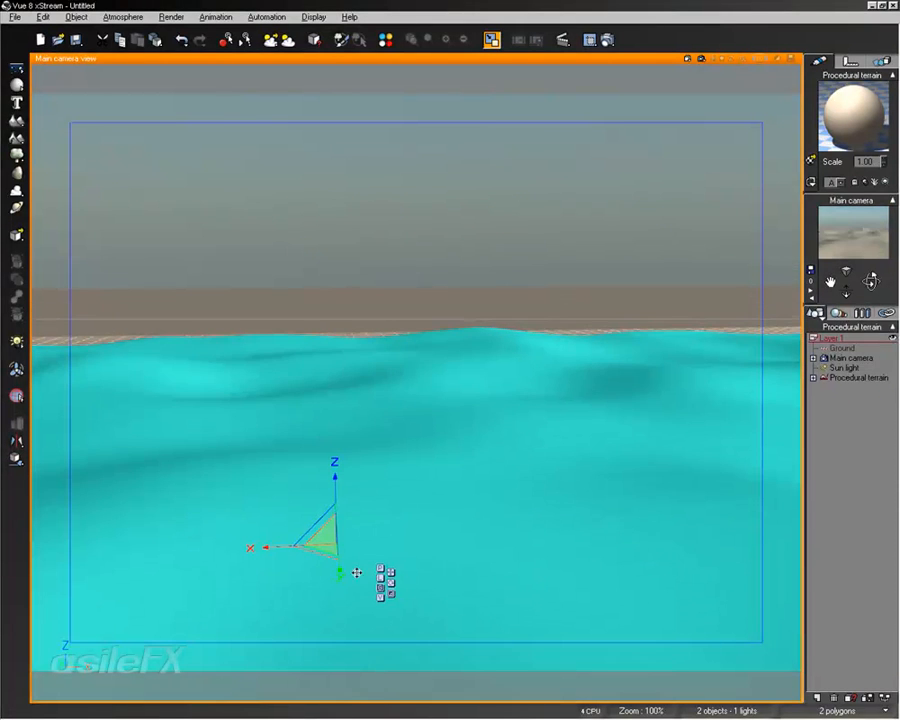
{"action": "mouse_move", "coordinate": [338, 539]}
{"action": "left_mouse_down"}
{"action": "mouse_move", "coordinate": [327, 554]}
{"action": "mouse_move", "coordinate": [498, 448]}
{"action": "mouse_move", "coordinate": [582, 468]}
{"action": "left_mouse_up"}
{"action": "mouse_move", "coordinate": [656, 383]}
{"action": "right_mouse_down"}
{"action": "mouse_move", "coordinate": [601, 392]}
{"action": "mouse_move", "coordinate": [161, 396]}
{"action": "mouse_move", "coordinate": [683, 398]}
{"action": "mouse_move", "coordinate": [641, 394]}
{"action": "right_mouse_up"}
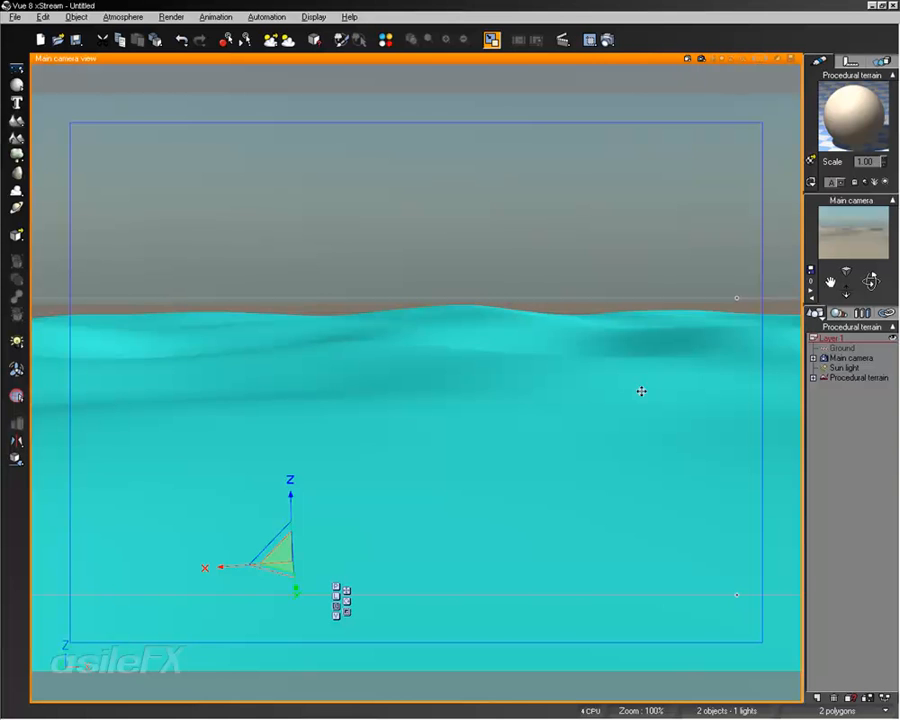
{"action": "right_click_drag", "start_coordinate": [514, 368], "coordinate": [444, 462]}
- Switch to the four-view layout and frame the terrain and camera in the top view
{"action": "left_click", "coordinate": [492, 42]}
{"action": "left_click", "coordinate": [192, 226]}
{"action": "right_click_drag", "start_coordinate": [192, 226], "coordinate": [303, 257]}
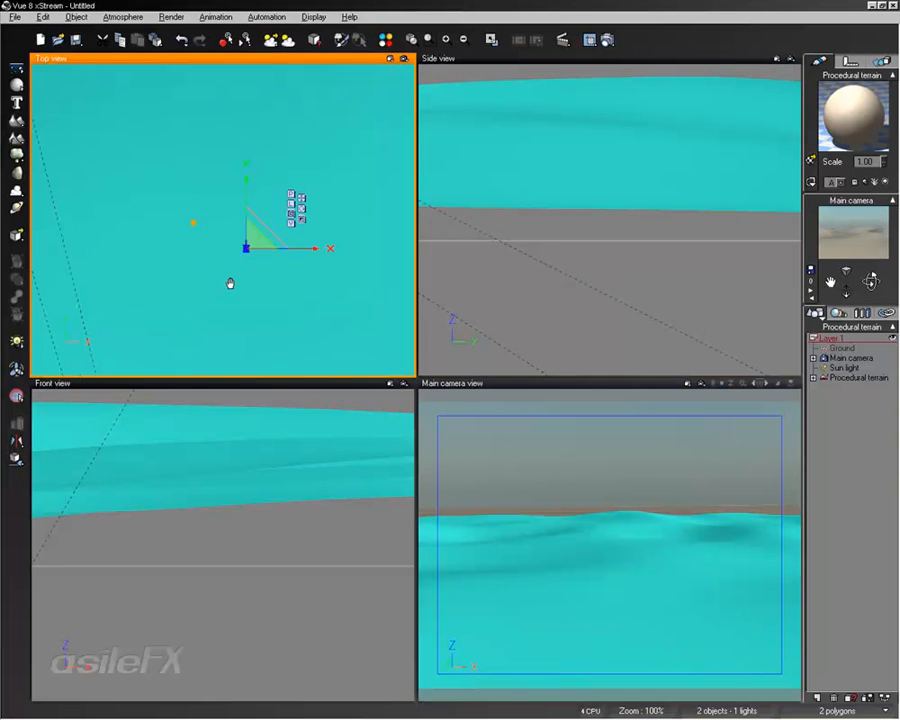
{"action": "scroll", "coordinate": [303, 248], "scroll_direction": "down", "scroll_amount": 5}
{"action": "right_click_drag", "start_coordinate": [279, 298], "coordinate": [226, 284]}
{"action": "scroll", "coordinate": [227, 286], "scroll_direction": "down", "scroll_amount": 5}
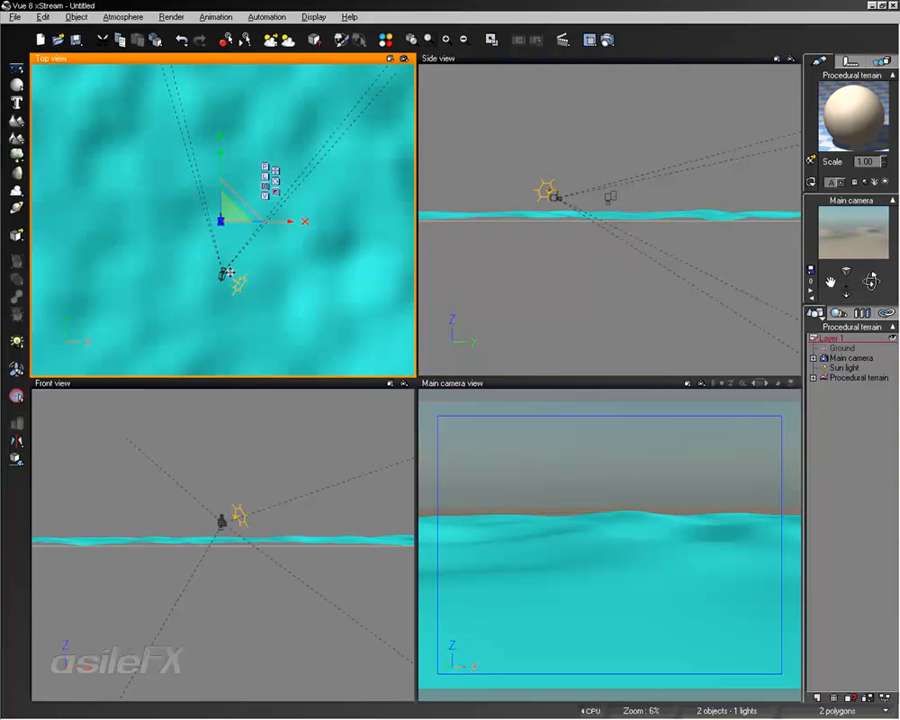
- Select only the main camera and reposition it over the terrain in the top view
{"action": "left_click", "coordinate": [850, 357], "text": "ctrl"}
{"action": "right_click_drag", "start_coordinate": [294, 275], "coordinate": [332, 360]}
{"action": "left_click", "coordinate": [318, 222]}
{"action": "scroll", "coordinate": [332, 360], "scroll_direction": "down", "scroll_amount": 2}
{"action": "scroll", "coordinate": [333, 360], "scroll_direction": "up", "scroll_amount": 2}
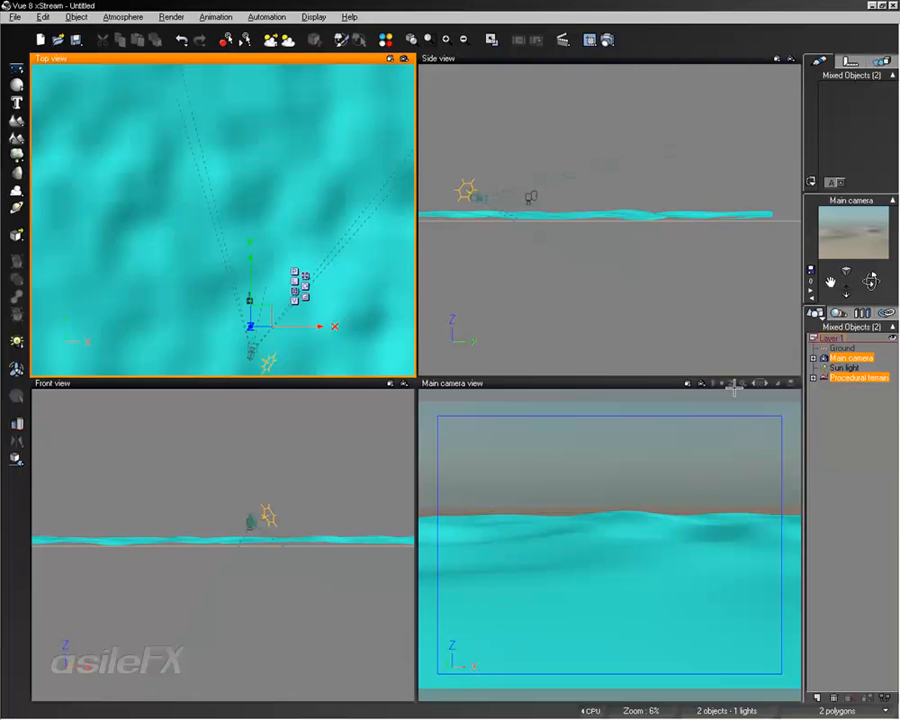
{"action": "left_click", "coordinate": [850, 357]}
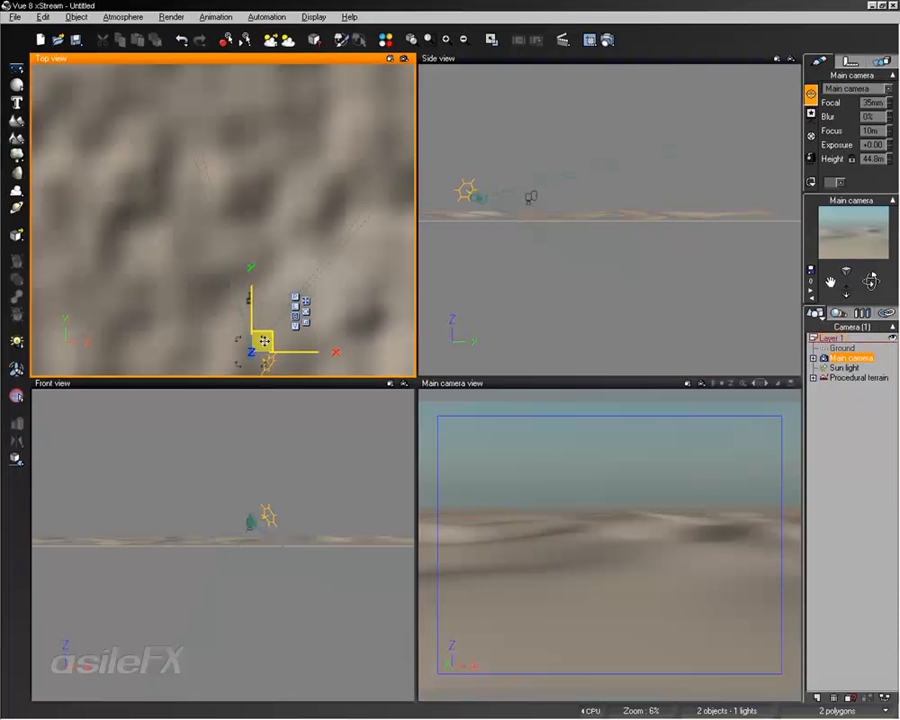
{"action": "scroll", "coordinate": [246, 290], "scroll_direction": "down", "scroll_amount": 8}
{"action": "scroll", "coordinate": [246, 290], "scroll_direction": "up", "scroll_amount": 5}
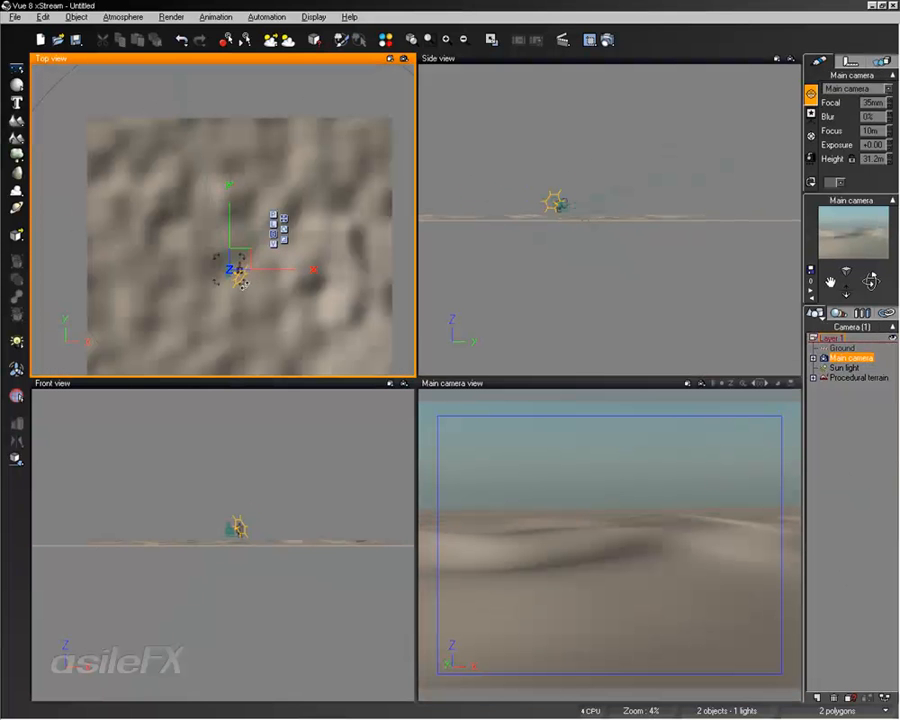
{"action": "left_click_drag", "start_coordinate": [244, 255], "coordinate": [275, 295]}
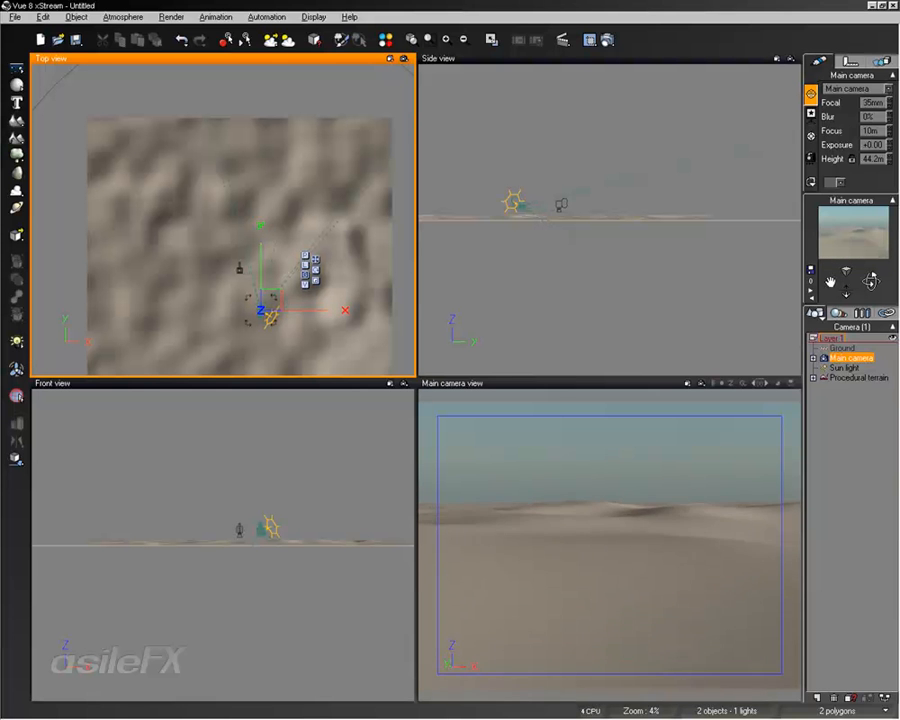
- Lower the main camera to about 15.5 m and turn it to face the sun, with its view maximized
{"action": "left_click_drag", "start_coordinate": [830, 282], "coordinate": [831, 292]}
{"action": "right_click_drag", "start_coordinate": [680, 542], "coordinate": [471, 560]}
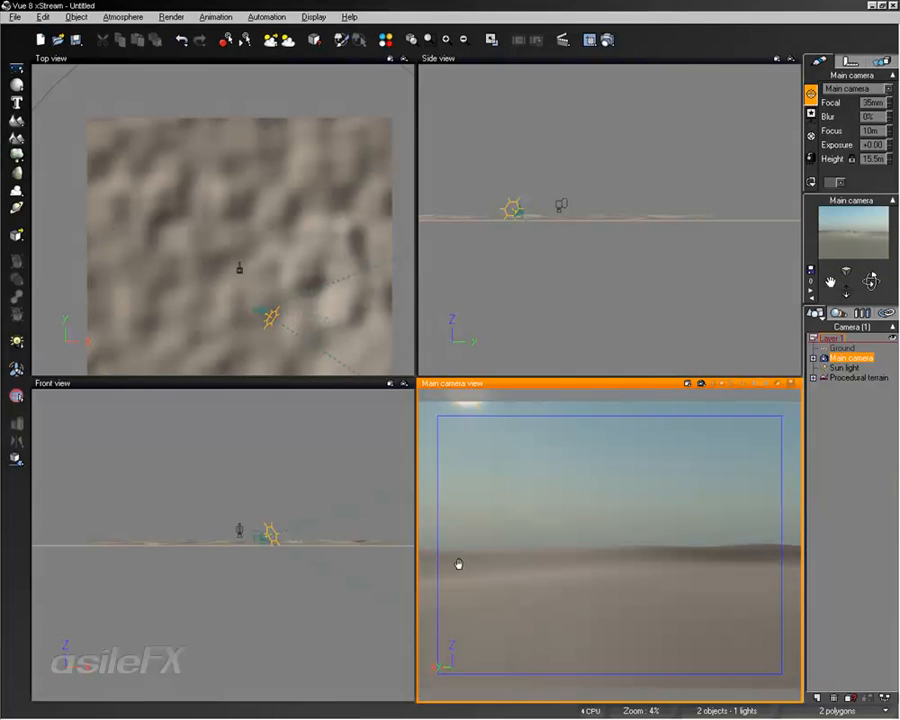
{"action": "right_click_drag", "start_coordinate": [697, 554], "coordinate": [307, 557]}
{"action": "right_click_drag", "start_coordinate": [709, 550], "coordinate": [257, 560]}
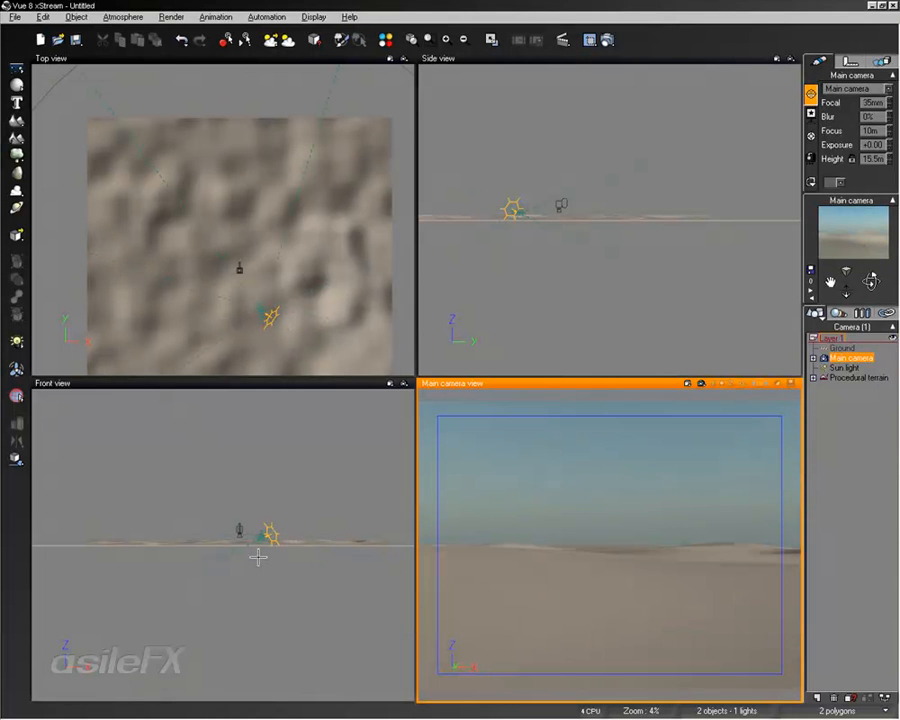
{"action": "right_click_drag", "start_coordinate": [741, 560], "coordinate": [311, 567]}
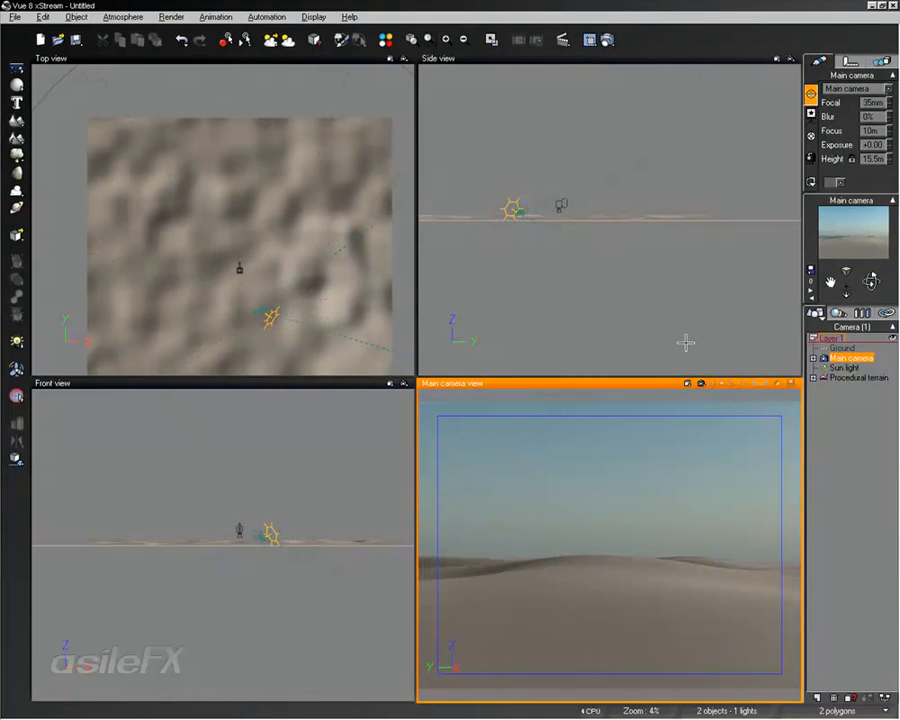
{"action": "double_click", "coordinate": [626, 383]}
{"action": "right_click_drag", "start_coordinate": [609, 484], "coordinate": [341, 506]}
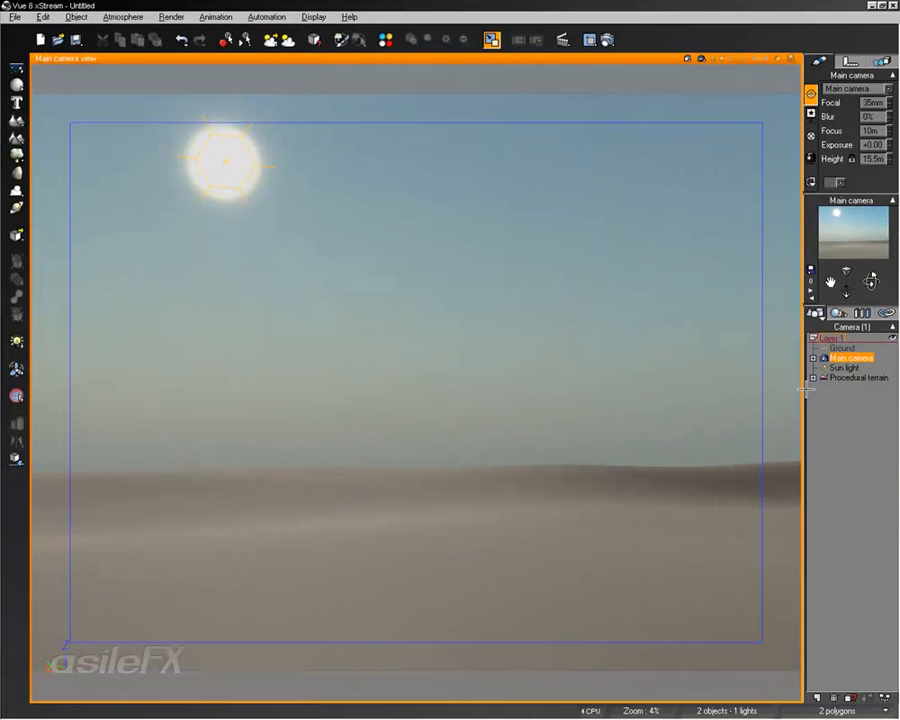
- Assign the grass_nativechanged_001-3 material from the GrassMats collection to the procedural terrain
{"action": "left_click", "coordinate": [876, 378]}
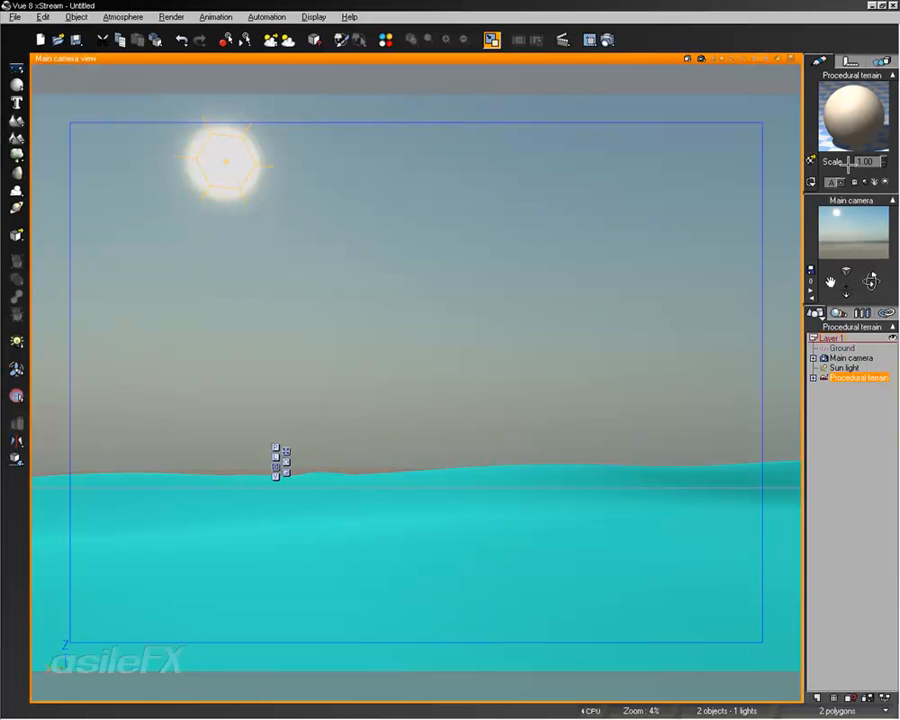
{"action": "left_click", "coordinate": [810, 158]}
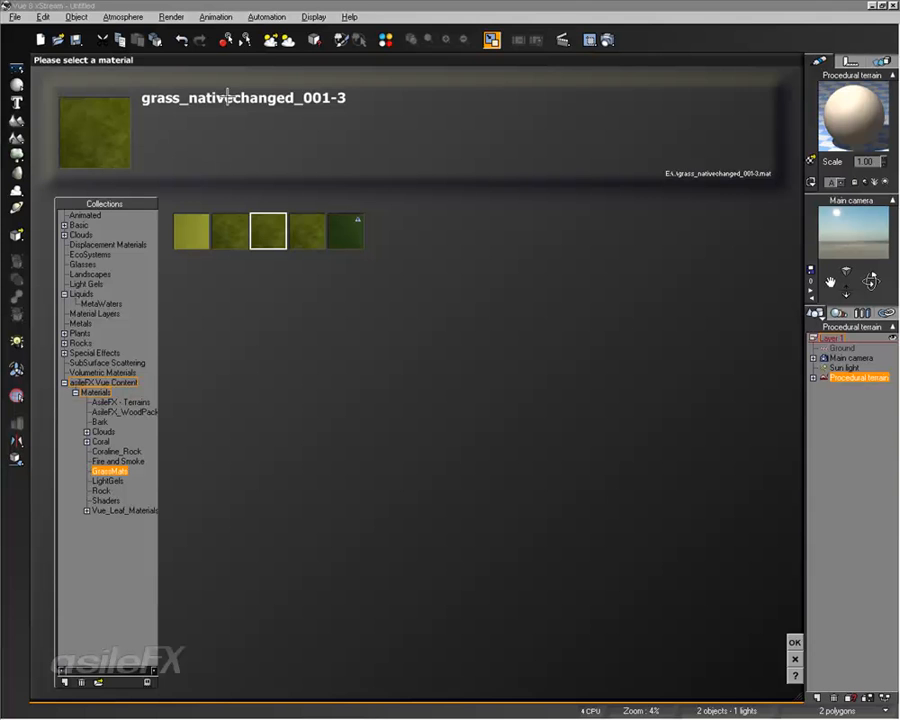
{"action": "left_click", "coordinate": [795, 642]}
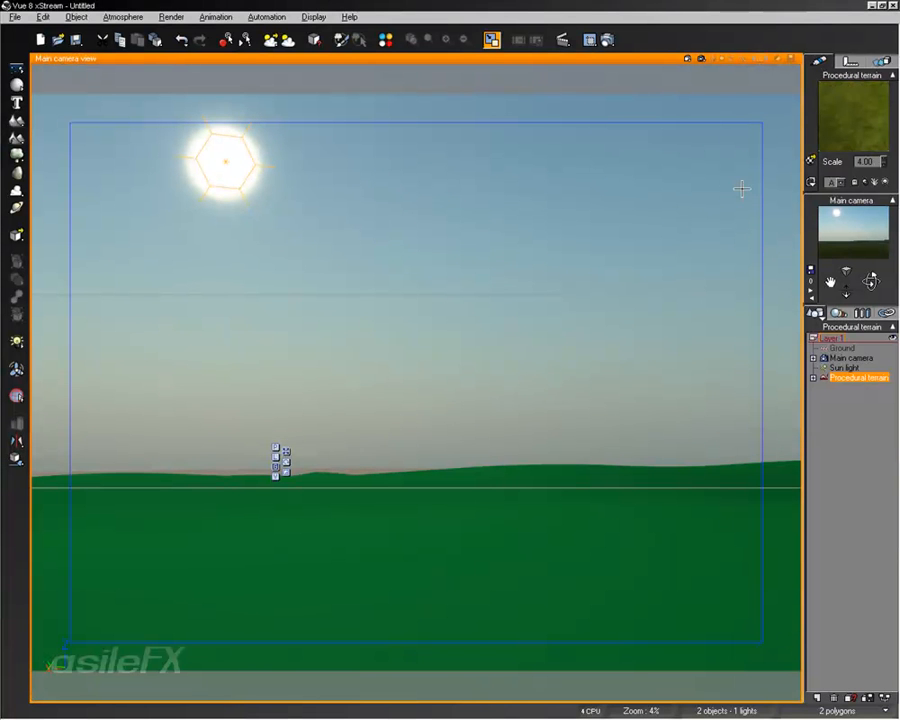
- Change the grass material's overall color correction to a yellower olive, RGB 79, 83, 18
{"action": "right_click", "coordinate": [855, 115]}
{"action": "left_click", "coordinate": [785, 62]}
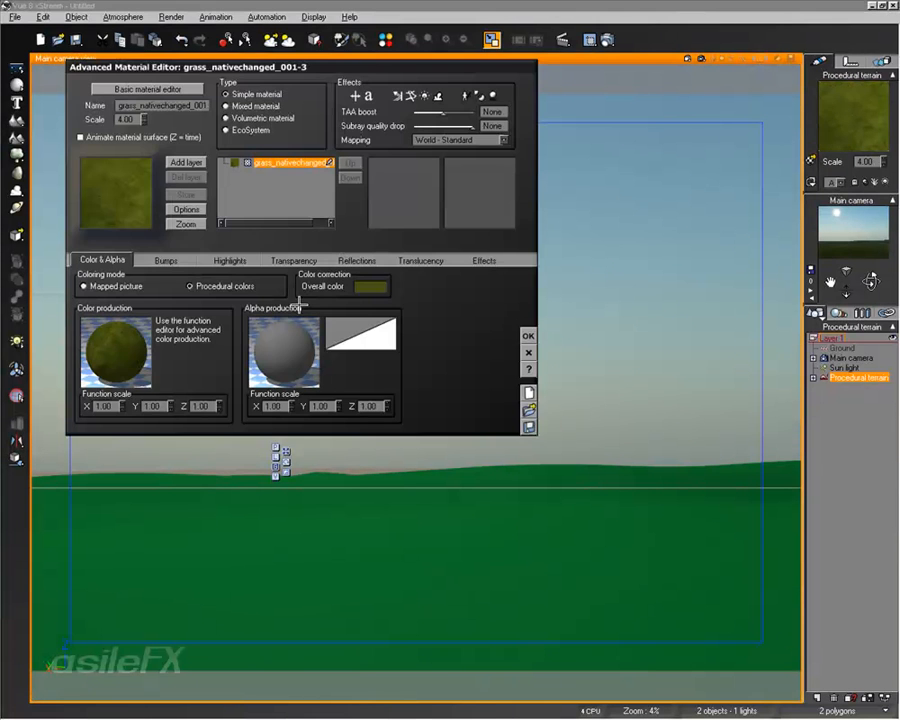
{"action": "right_click", "coordinate": [361, 287]}
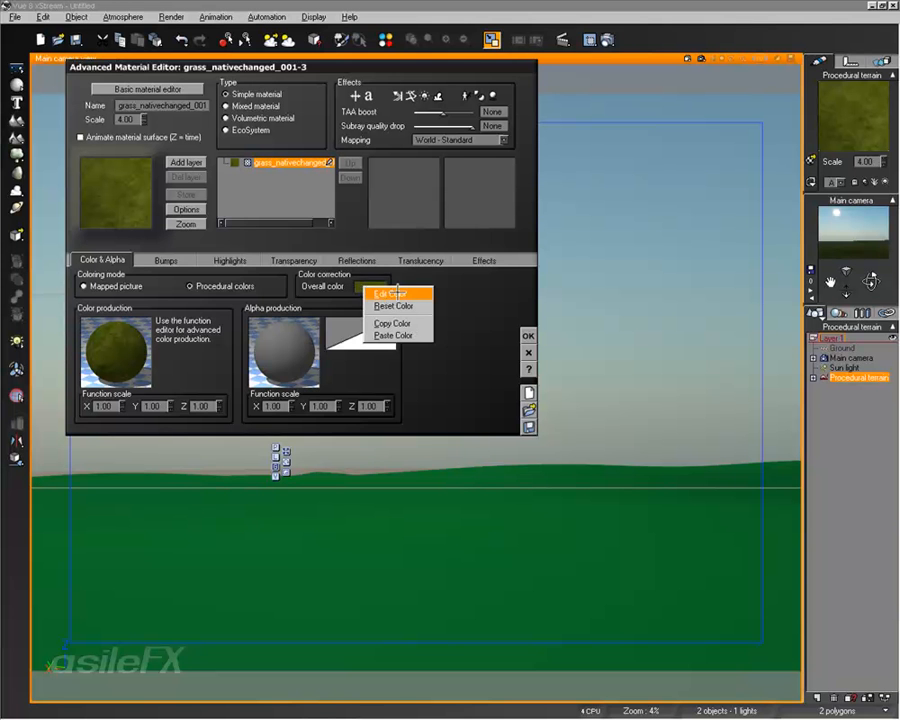
{"action": "left_click", "coordinate": [400, 293]}
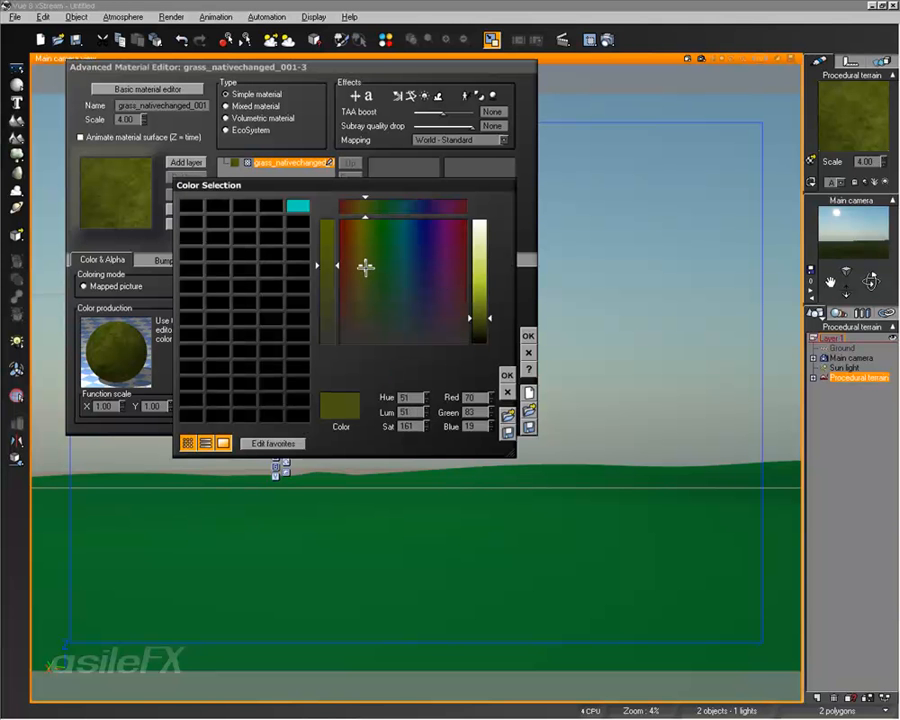
{"action": "left_click_drag", "start_coordinate": [365, 266], "coordinate": [363, 265]}
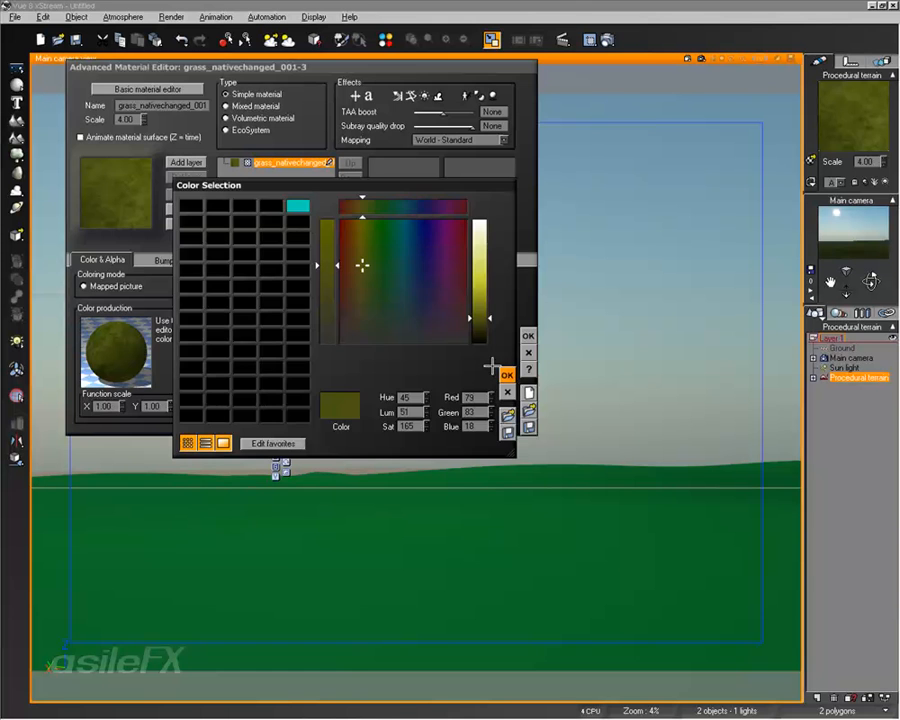
{"action": "left_click", "coordinate": [507, 375]}
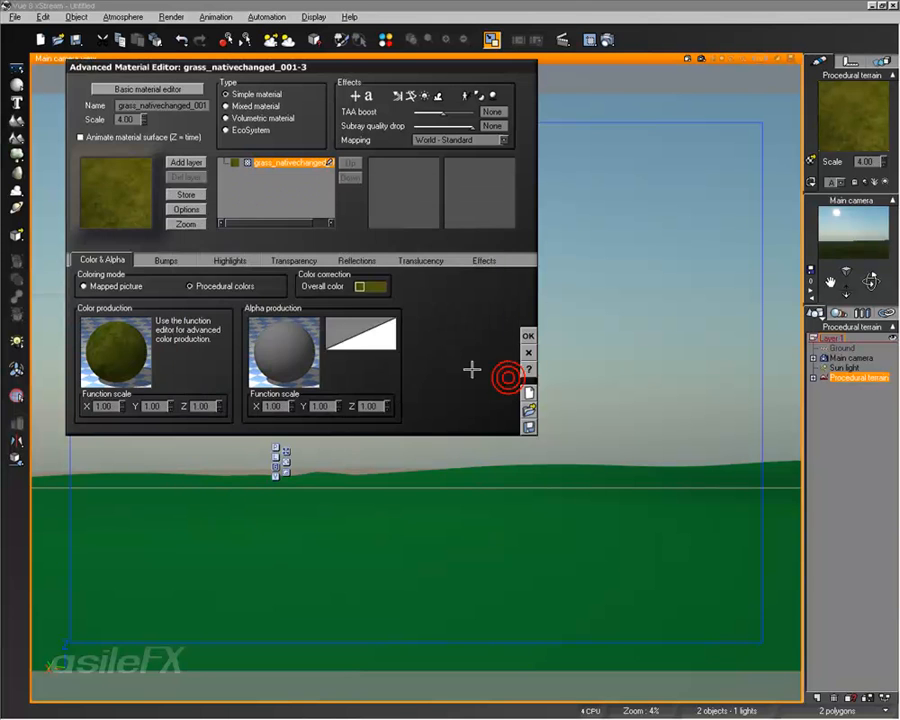
{"action": "left_click", "coordinate": [528, 336]}
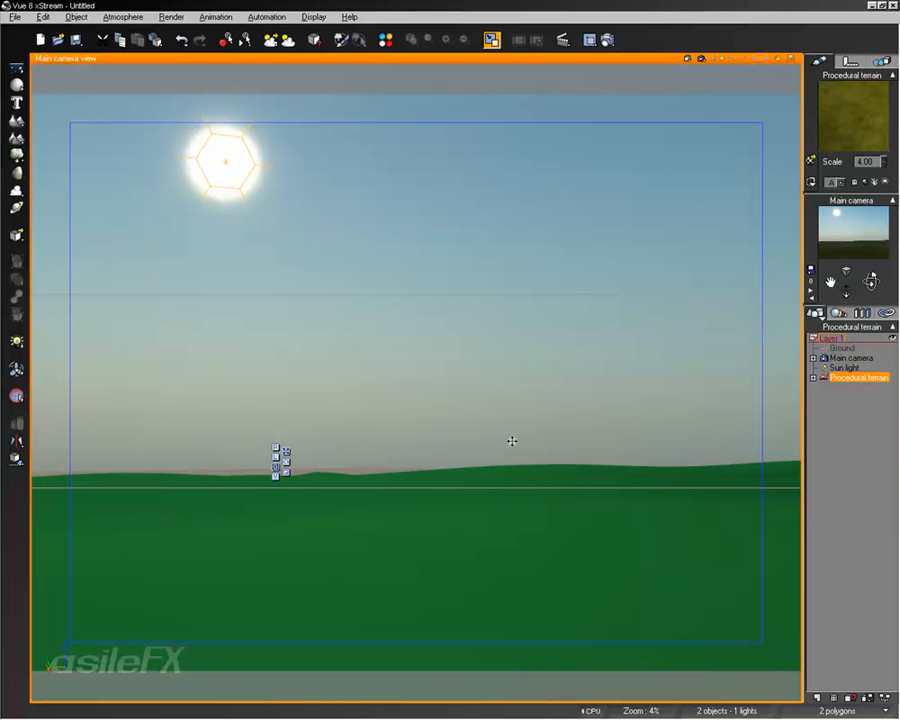
- Open the atmosphere settings and raise the sun's pitch to about 24.88°
{"action": "left_click", "coordinate": [120, 17]}
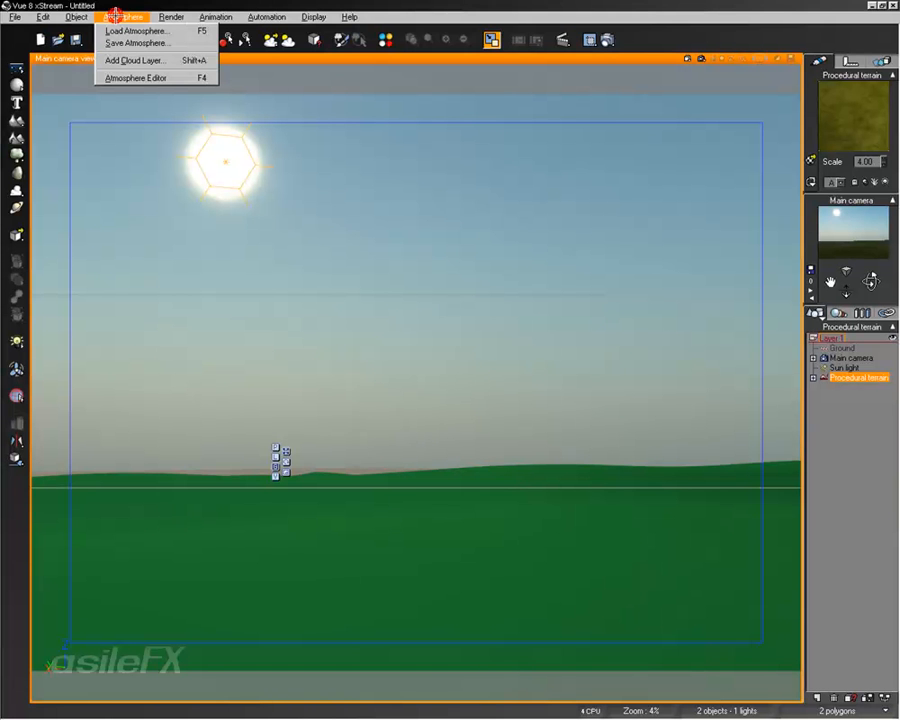
{"action": "left_click", "coordinate": [147, 77]}
{"action": "left_click", "coordinate": [403, 266]}
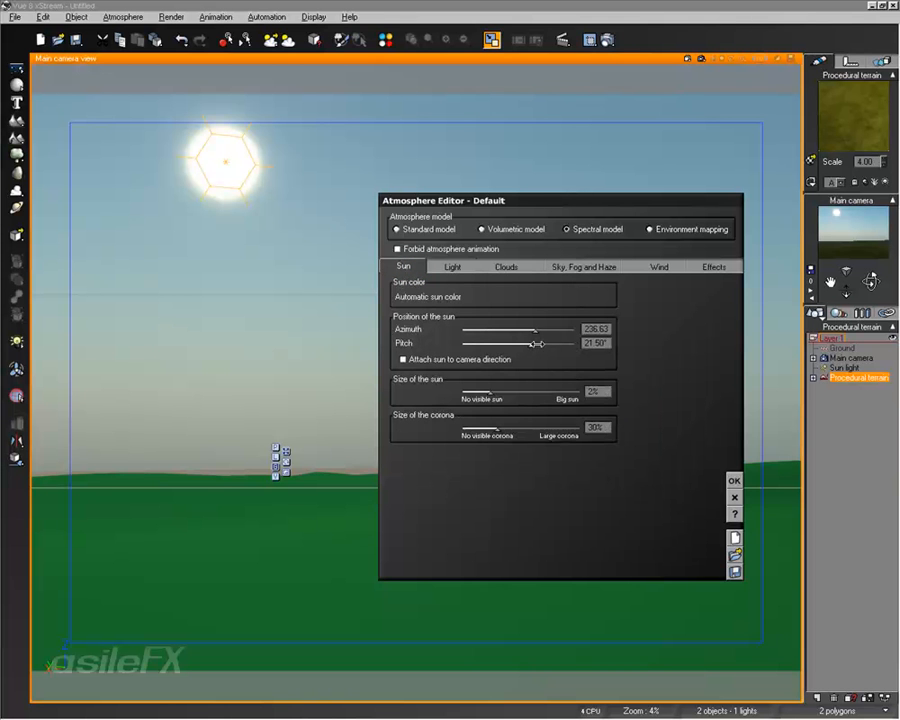
{"action": "left_click_drag", "start_coordinate": [538, 344], "coordinate": [541, 344]}
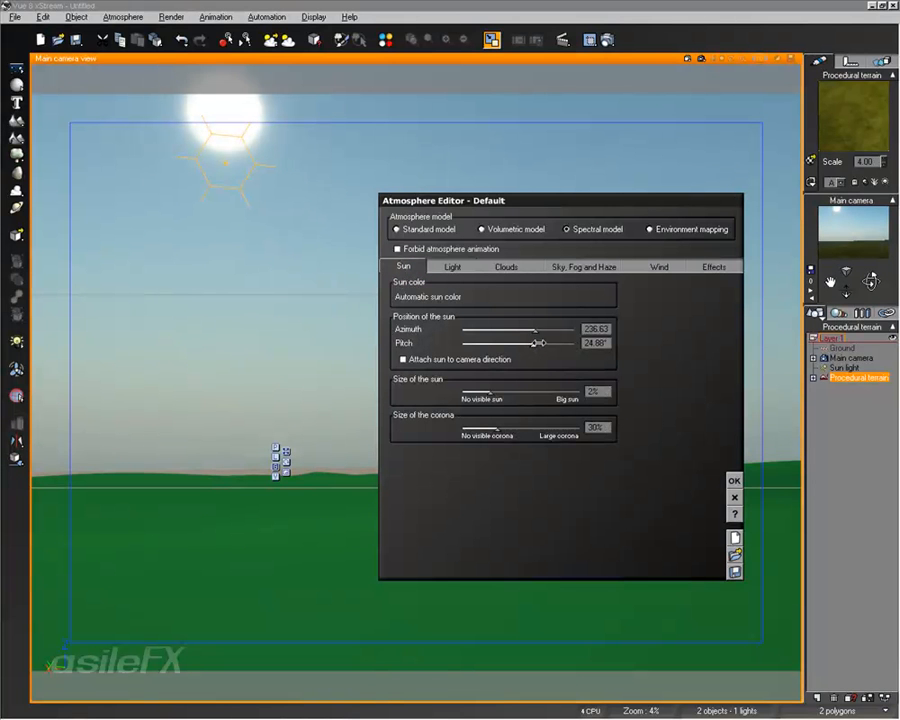
- Reduce the size of the sun to 0% and the size of its corona to 25%
{"action": "left_click_drag", "start_coordinate": [495, 398], "coordinate": [478, 397]}
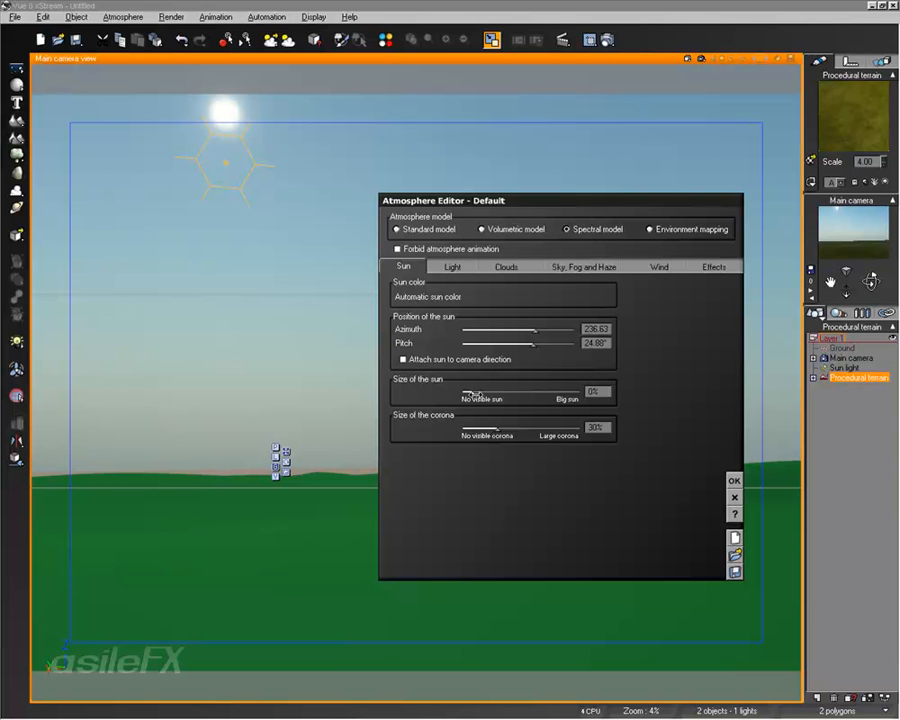
{"action": "left_click", "coordinate": [472, 396]}
{"action": "left_click", "coordinate": [465, 390]}
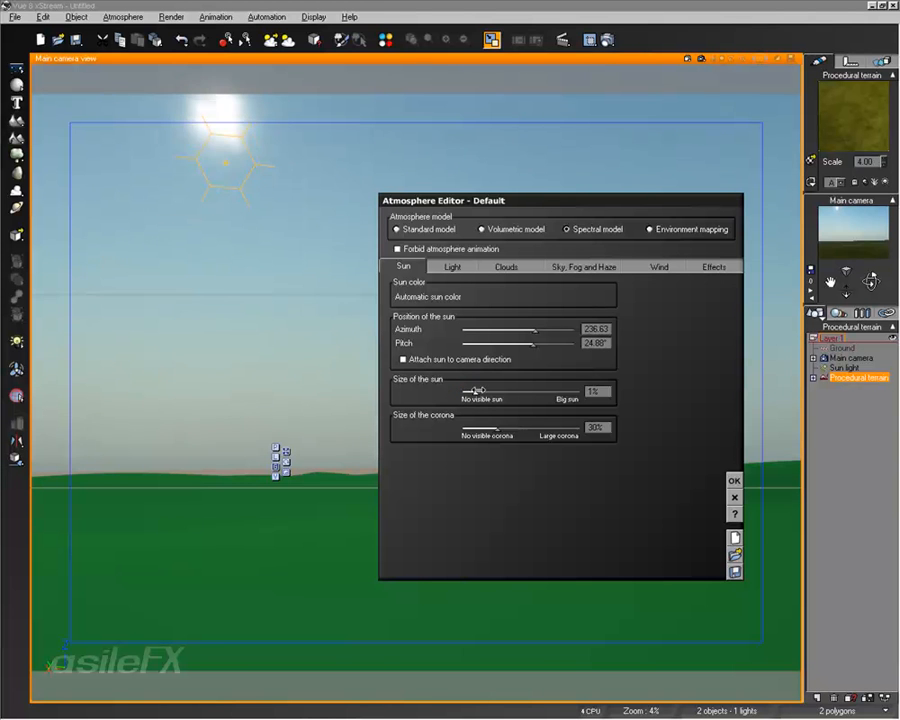
{"action": "left_click", "coordinate": [472, 390]}
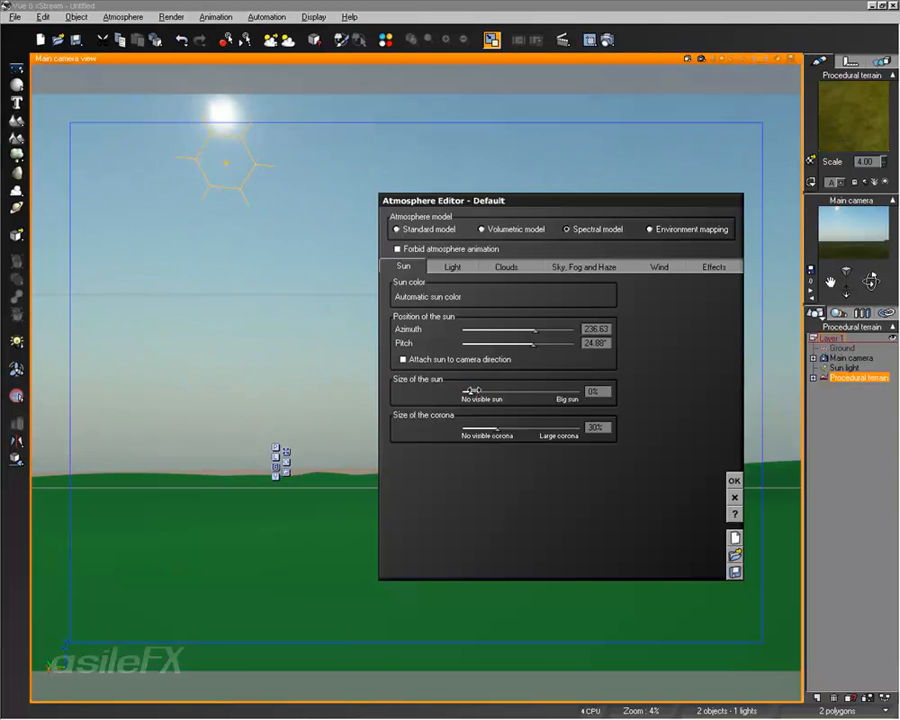
{"action": "left_click_drag", "start_coordinate": [504, 426], "coordinate": [490, 426]}
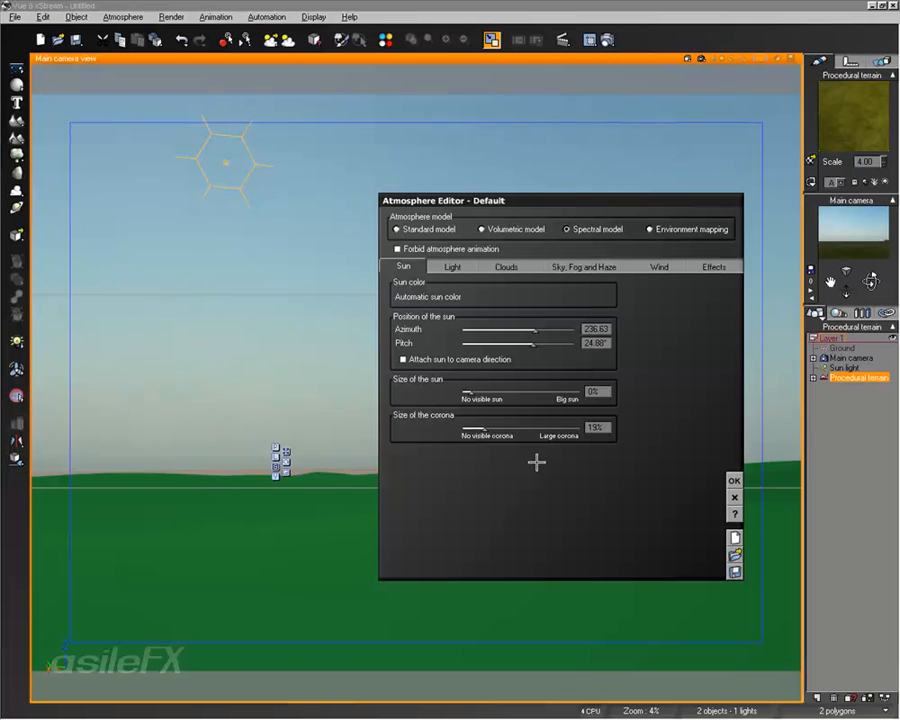
{"action": "left_click_drag", "start_coordinate": [491, 428], "coordinate": [494, 428]}
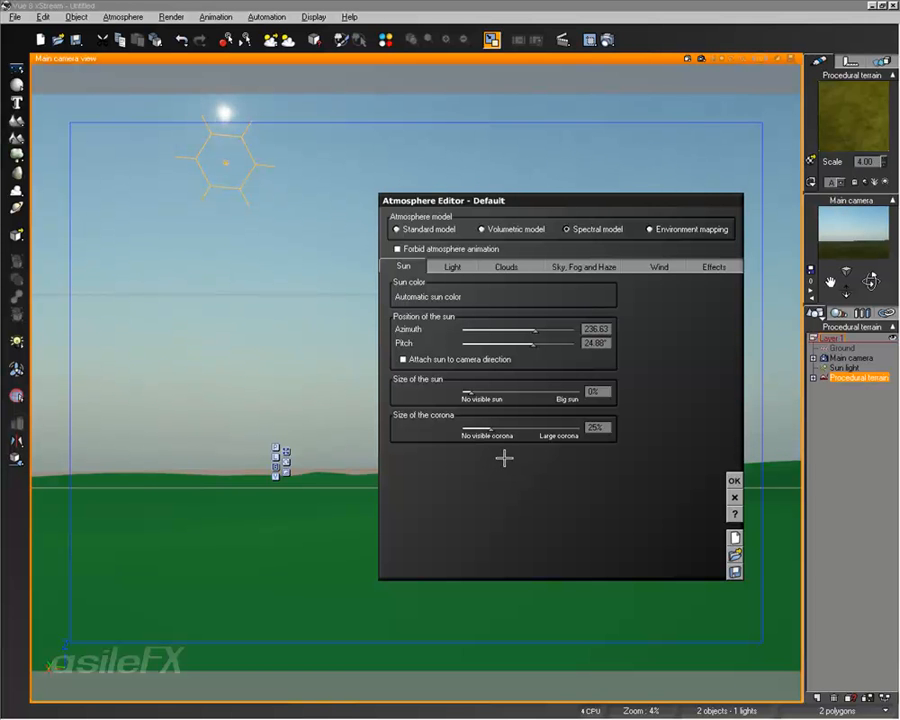
- Desaturate the atmosphere's sky color to a softer blue, RGB 106, 152, 214
{"action": "left_click", "coordinate": [538, 267]}
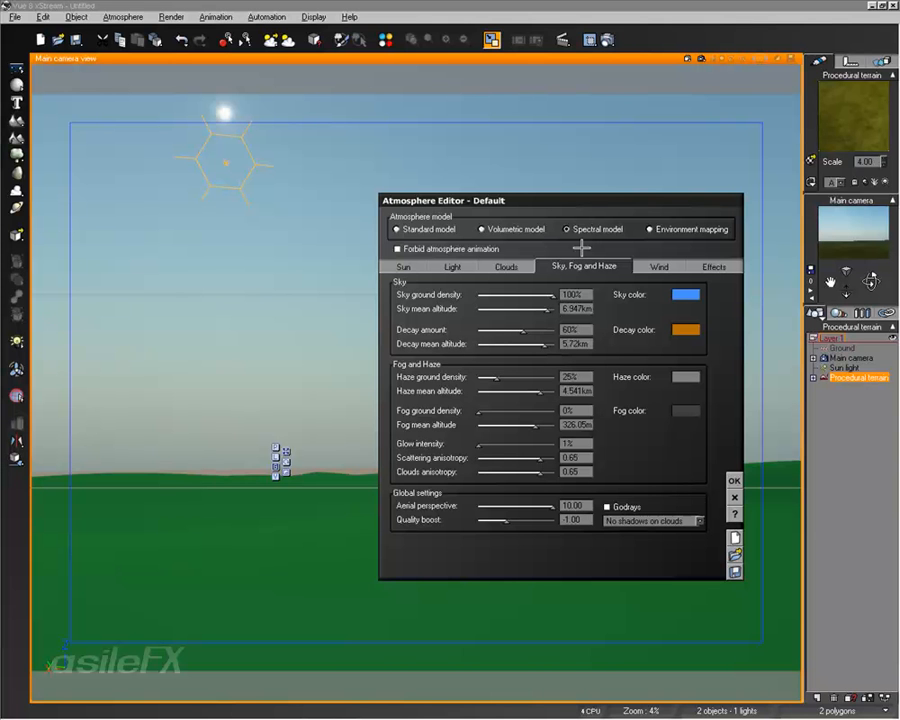
{"action": "right_click", "coordinate": [689, 296]}
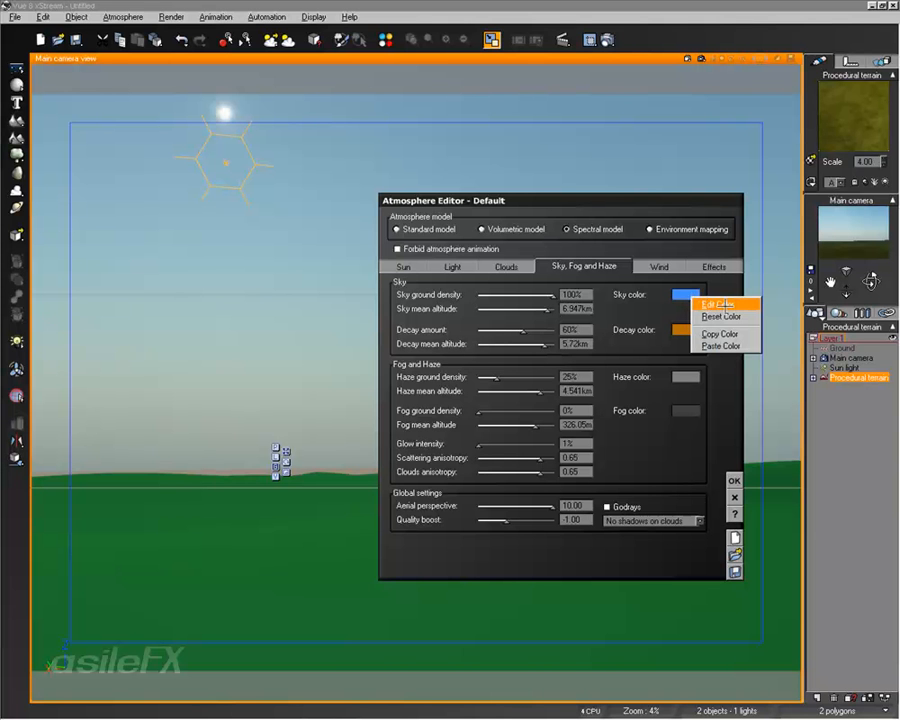
{"action": "left_click", "coordinate": [720, 304]}
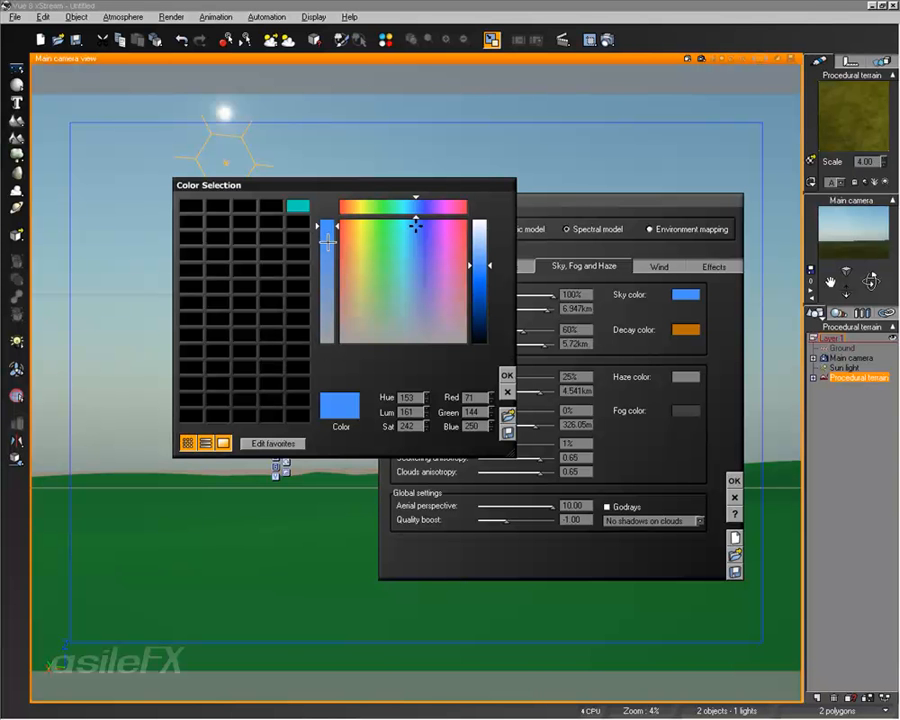
{"action": "left_click_drag", "start_coordinate": [331, 240], "coordinate": [339, 272]}
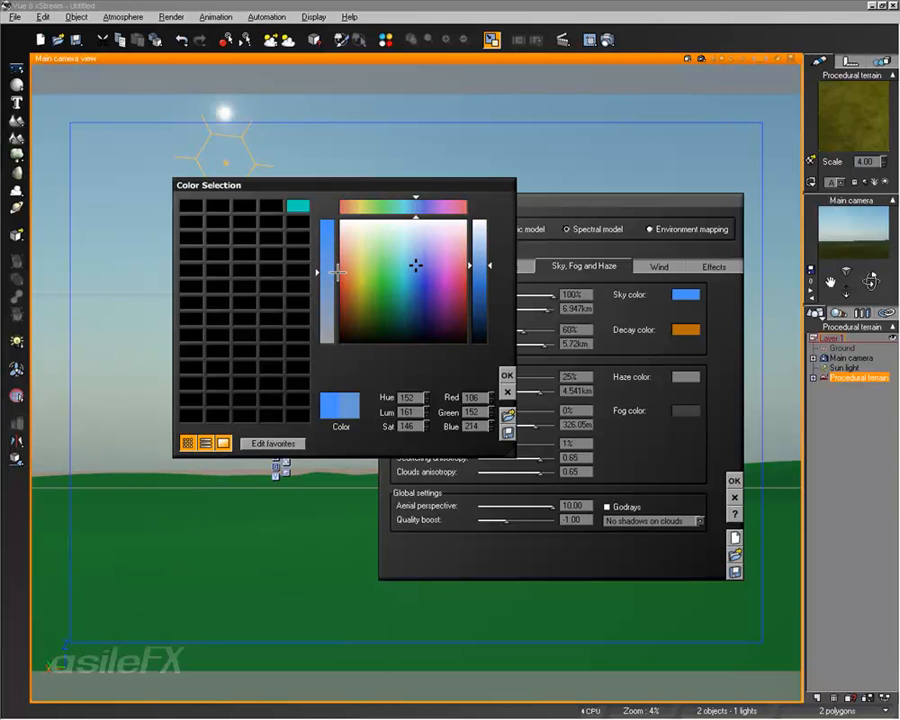
{"action": "left_click", "coordinate": [507, 375]}
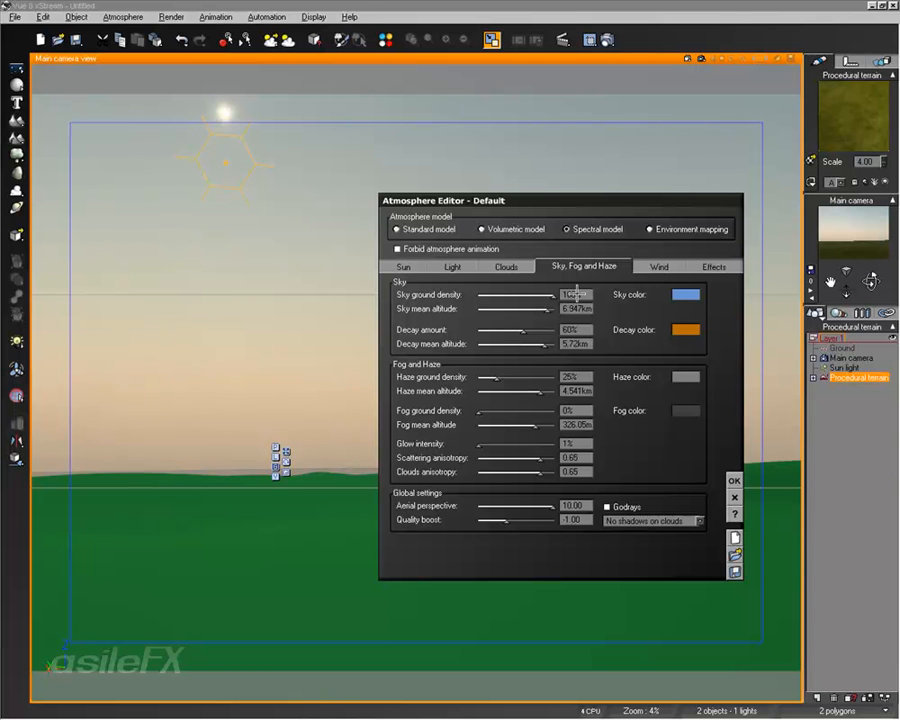
- Set the sky ground density to 85%, fog ground density to 10%, scattering anisotropy to 0.80 and glow intensity to 3%
{"action": "left_click_drag", "start_coordinate": [551, 294], "coordinate": [537, 294]}
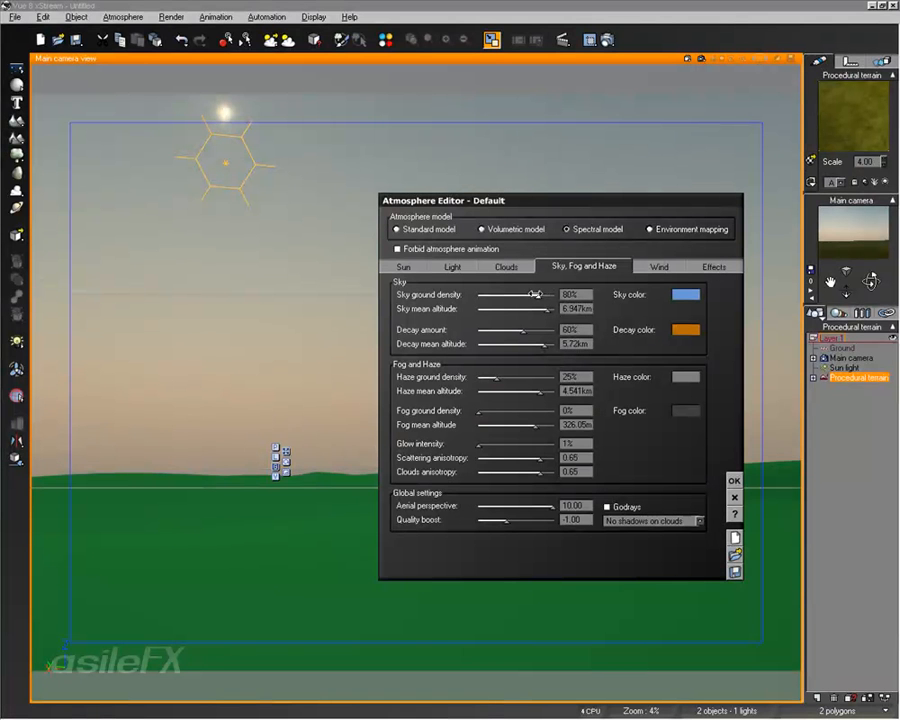
{"action": "left_click_drag", "start_coordinate": [540, 294], "coordinate": [542, 294]}
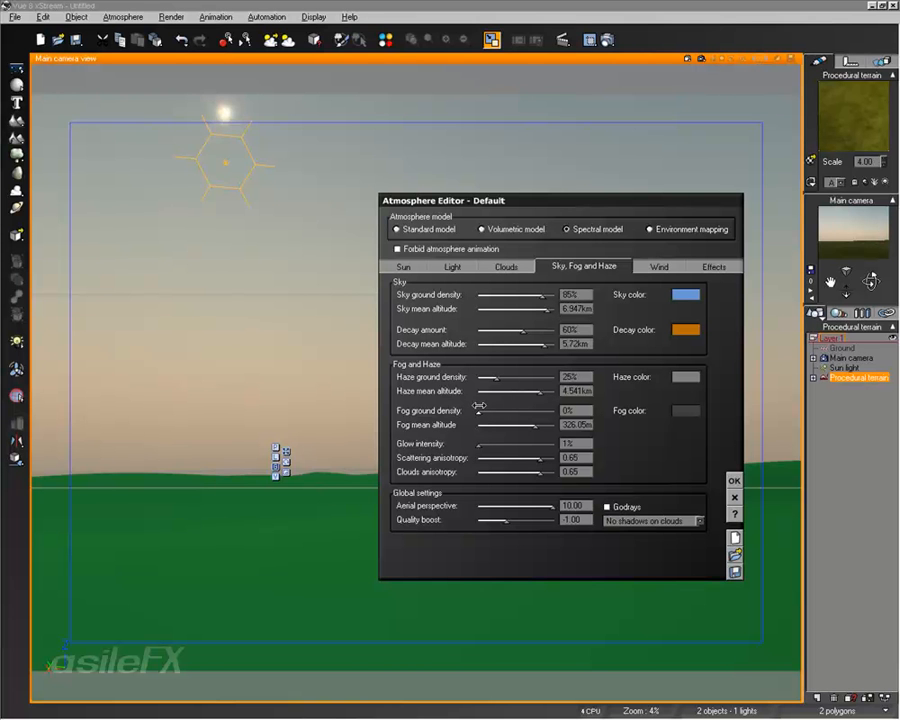
{"action": "left_click_drag", "start_coordinate": [489, 408], "coordinate": [484, 408]}
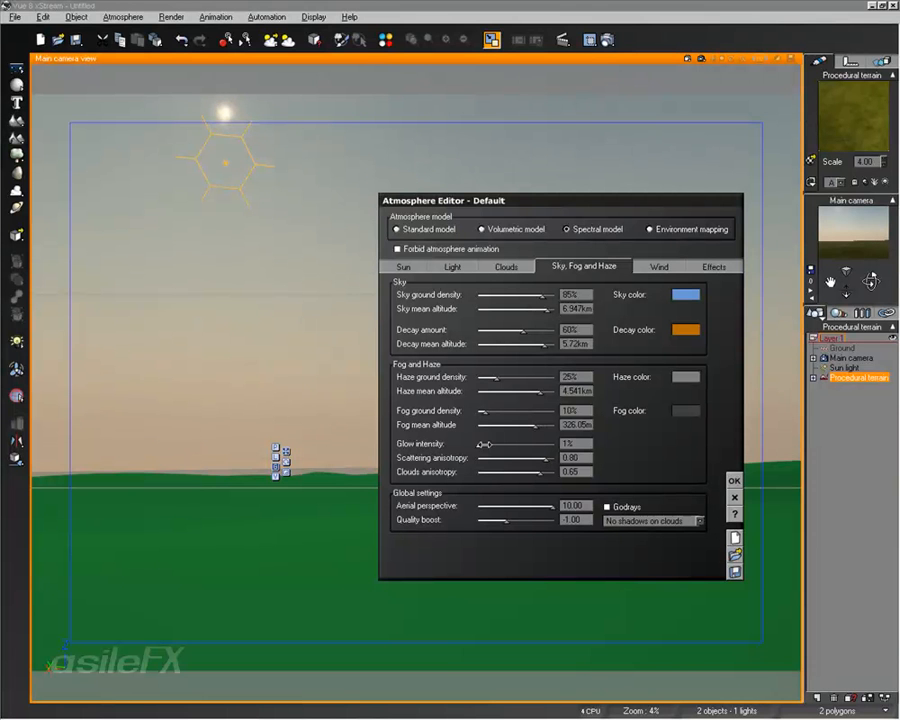
{"action": "left_click_drag", "start_coordinate": [484, 443], "coordinate": [488, 443]}
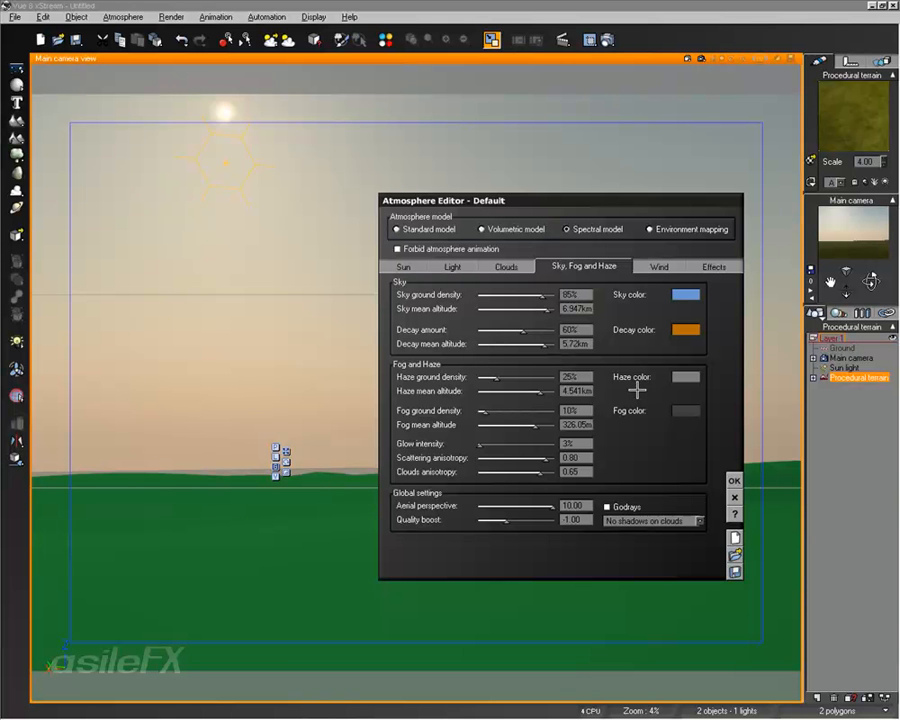
- Add a Puffy Cumulus cloud layer from the Spectral 2 collection and reduce its cover
{"action": "left_click", "coordinate": [507, 266]}
{"action": "left_click", "coordinate": [524, 298]}
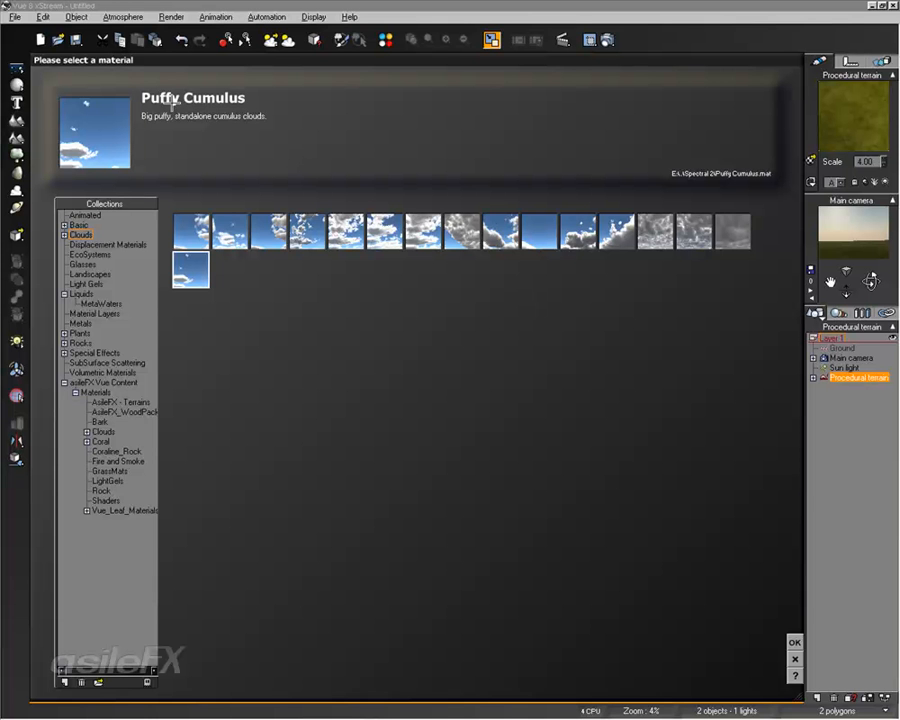
{"action": "left_click", "coordinate": [64, 235]}
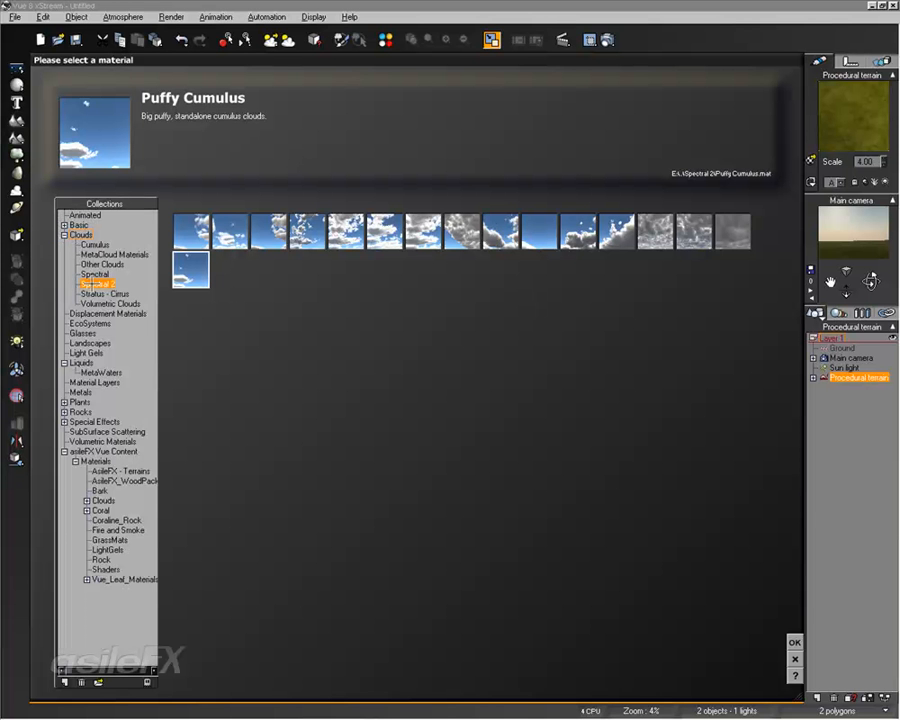
{"action": "left_click", "coordinate": [64, 451]}
{"action": "left_click", "coordinate": [794, 642]}
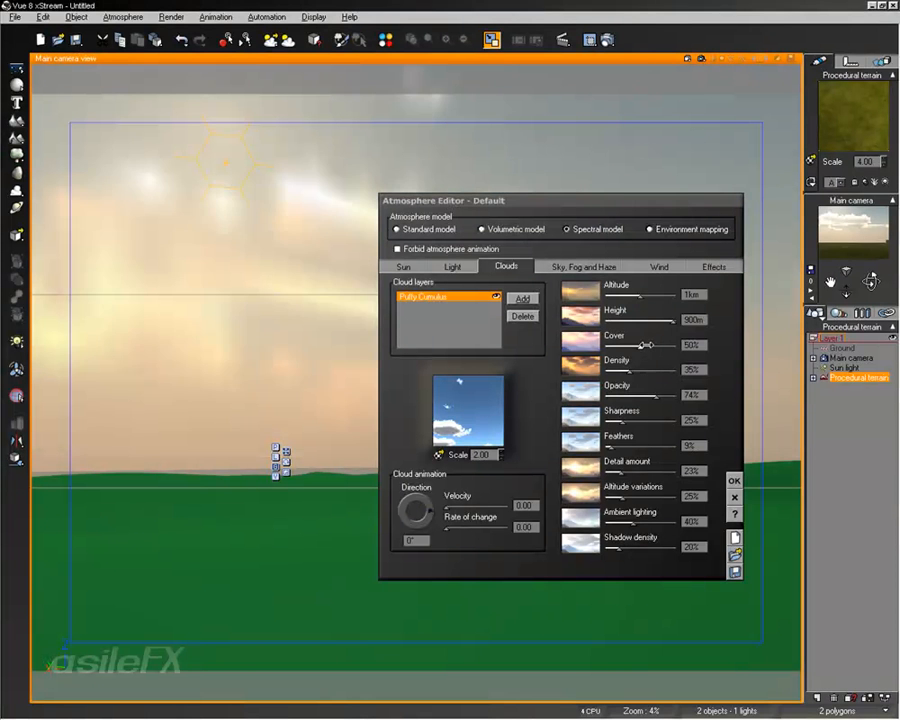
{"action": "left_click_drag", "start_coordinate": [648, 345], "coordinate": [636, 344]}
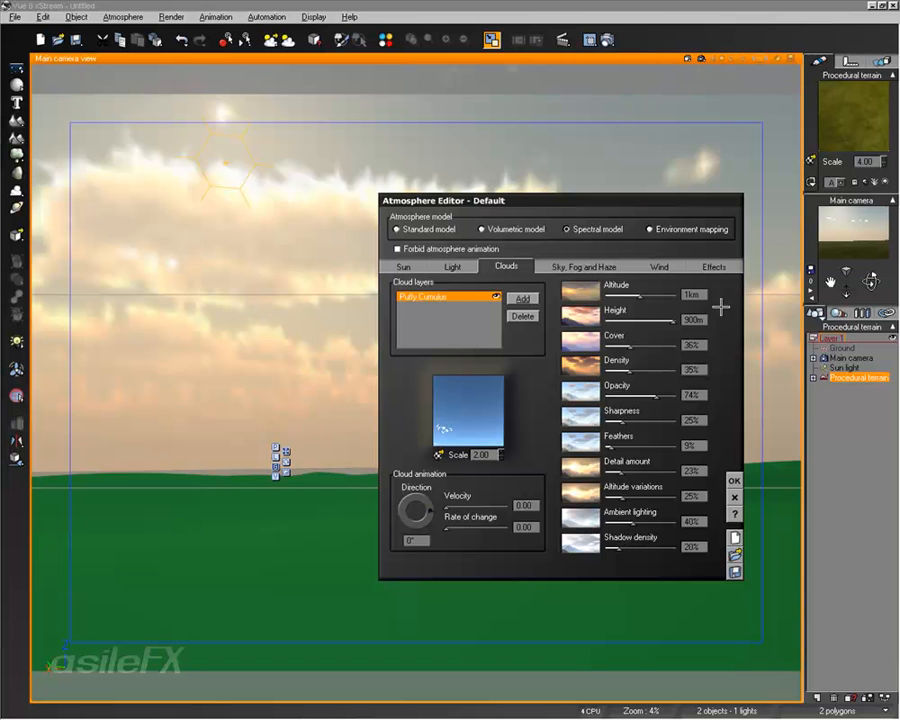
{"action": "left_click", "coordinate": [694, 344]}
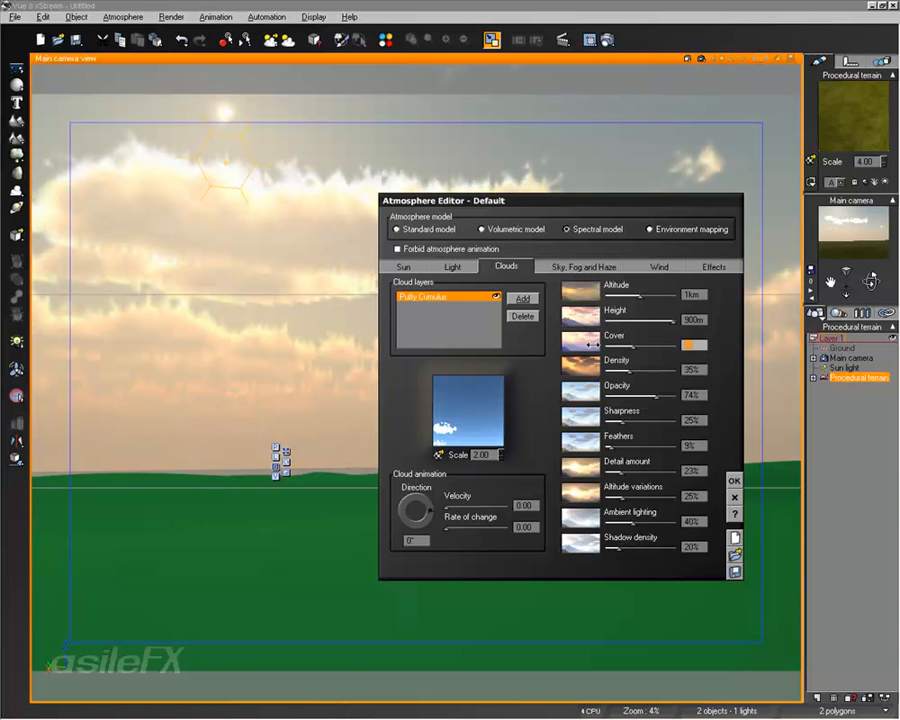
- Try Global illumination as the atmosphere's lighting model and switch back to Global ambience
{"action": "left_click", "coordinate": [463, 268]}
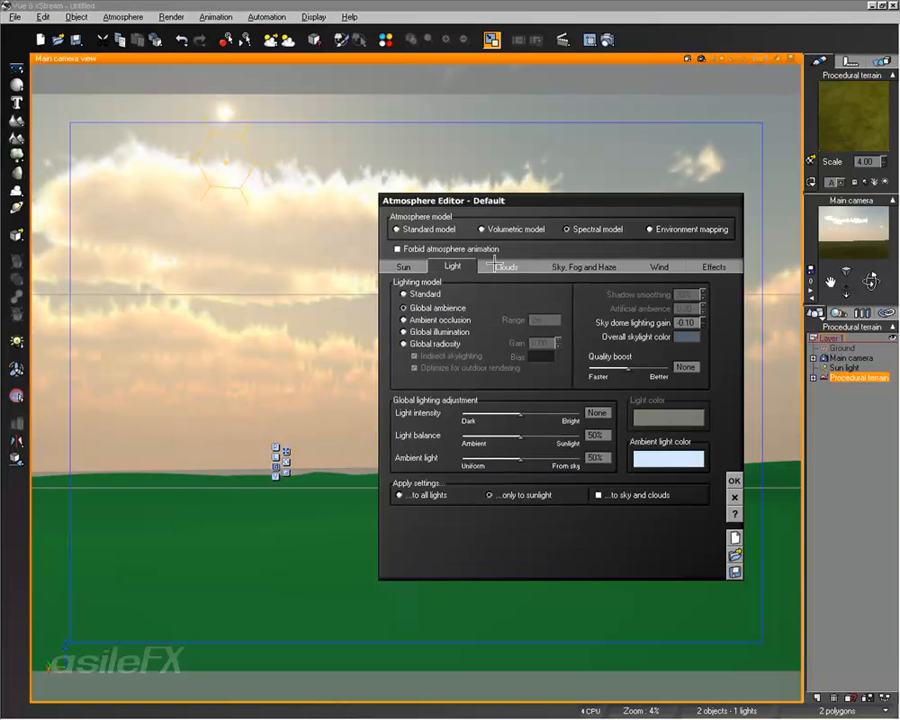
{"action": "left_click", "coordinate": [452, 331]}
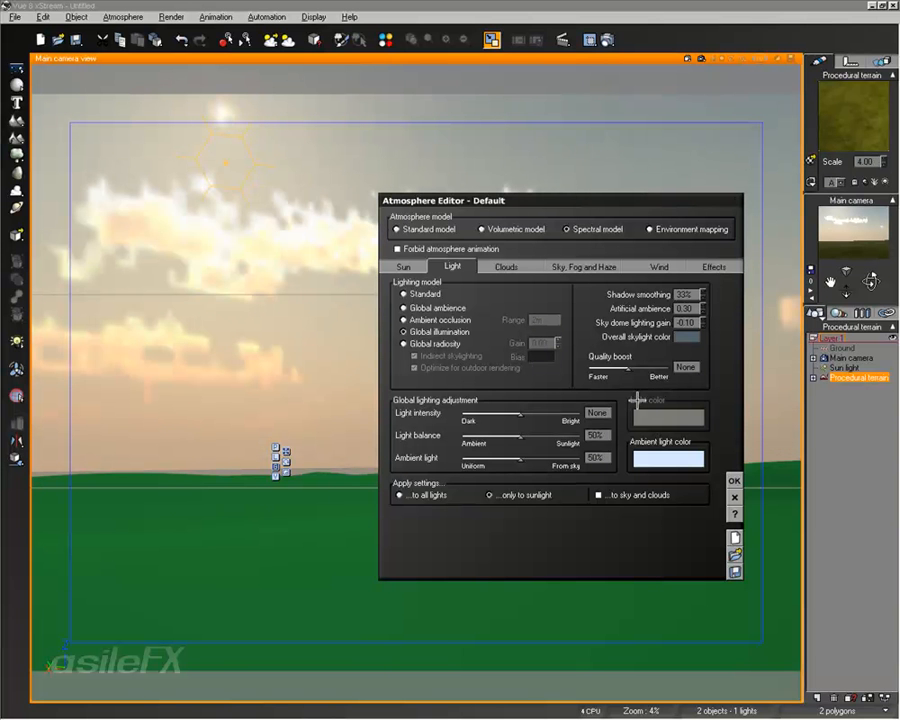
{"action": "left_click", "coordinate": [443, 308]}
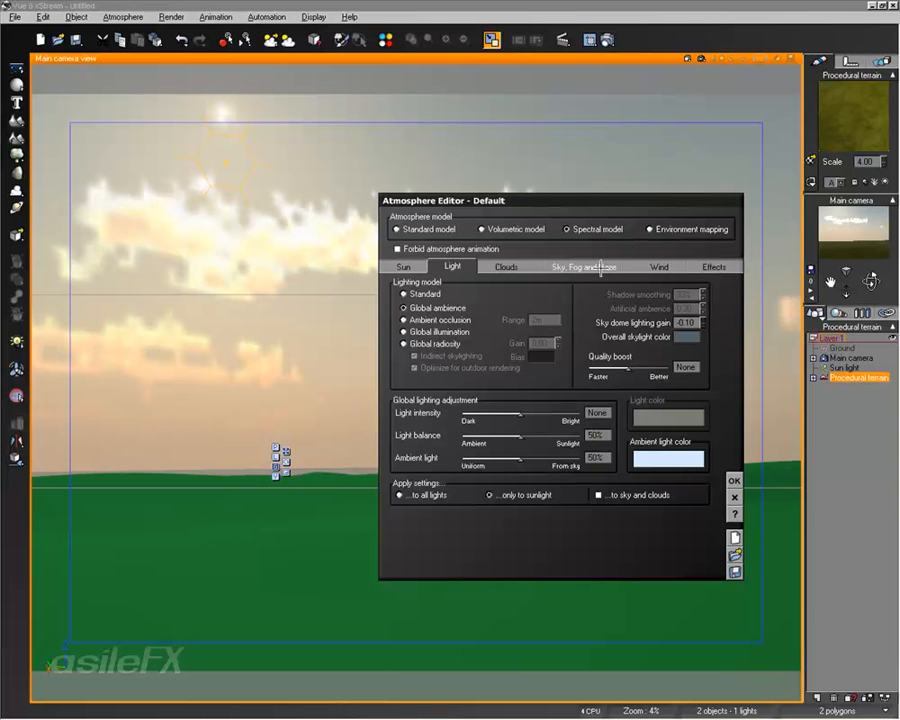
- Tint the atmosphere's haze color to a muted pinkish gray, RGB 136, 118, 125
{"action": "left_click", "coordinate": [606, 268]}
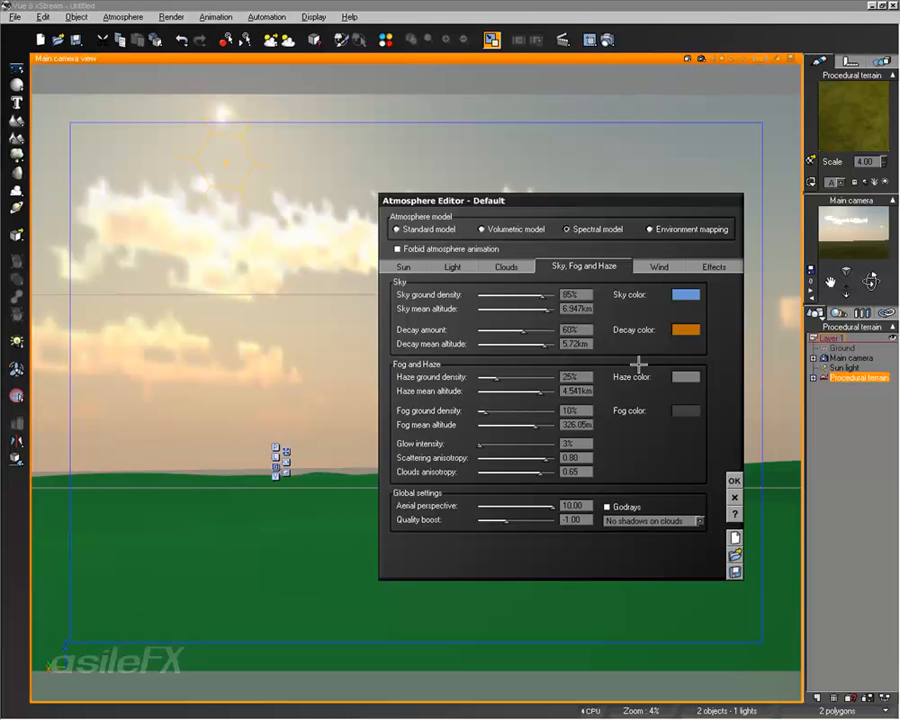
{"action": "right_click", "coordinate": [690, 375]}
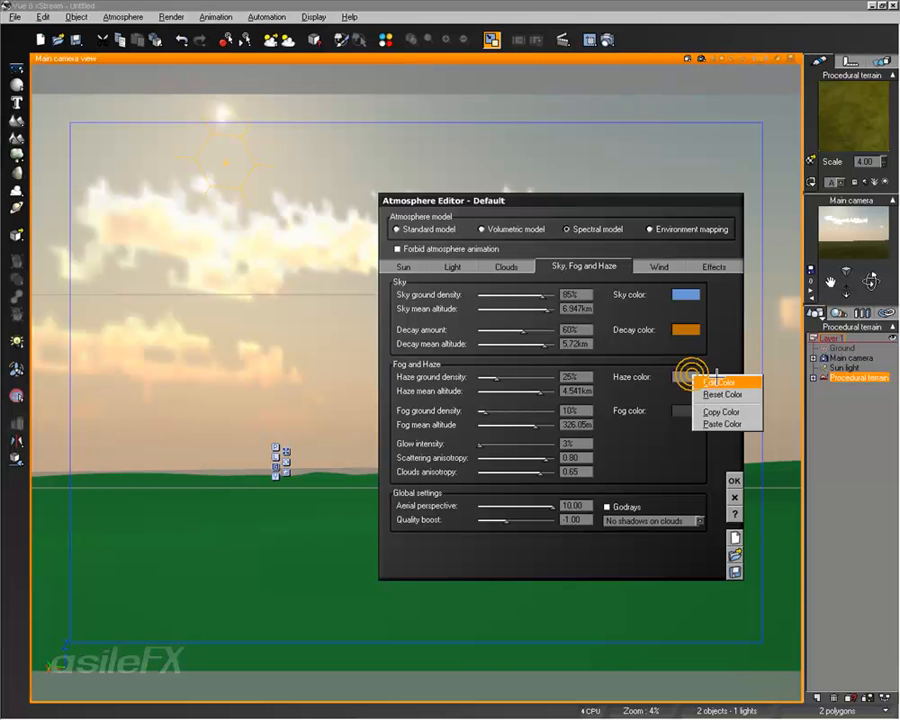
{"action": "left_click", "coordinate": [717, 382]}
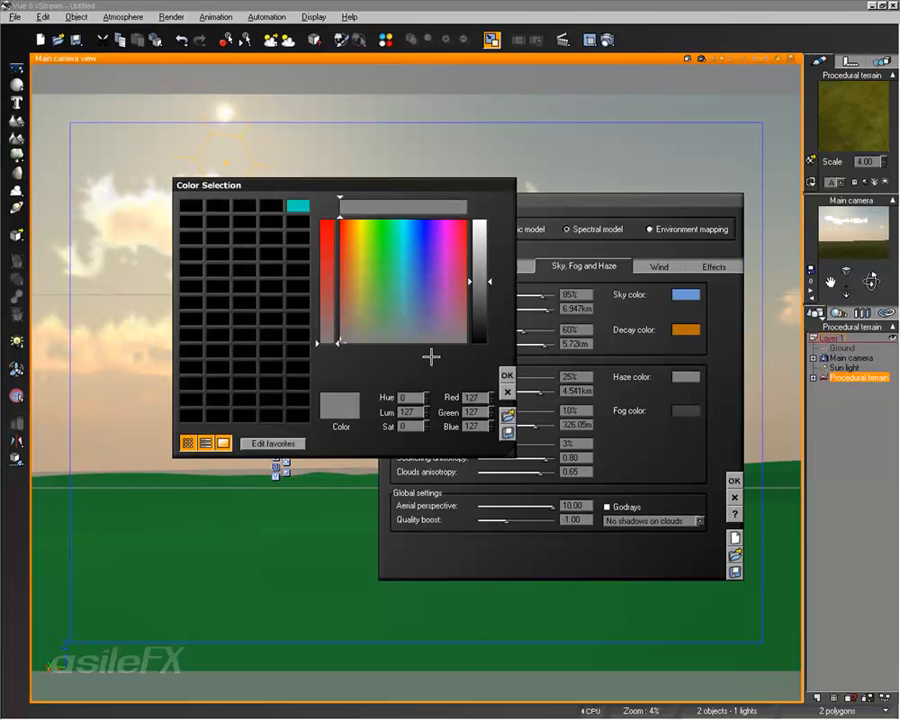
{"action": "left_click_drag", "start_coordinate": [342, 342], "coordinate": [463, 342]}
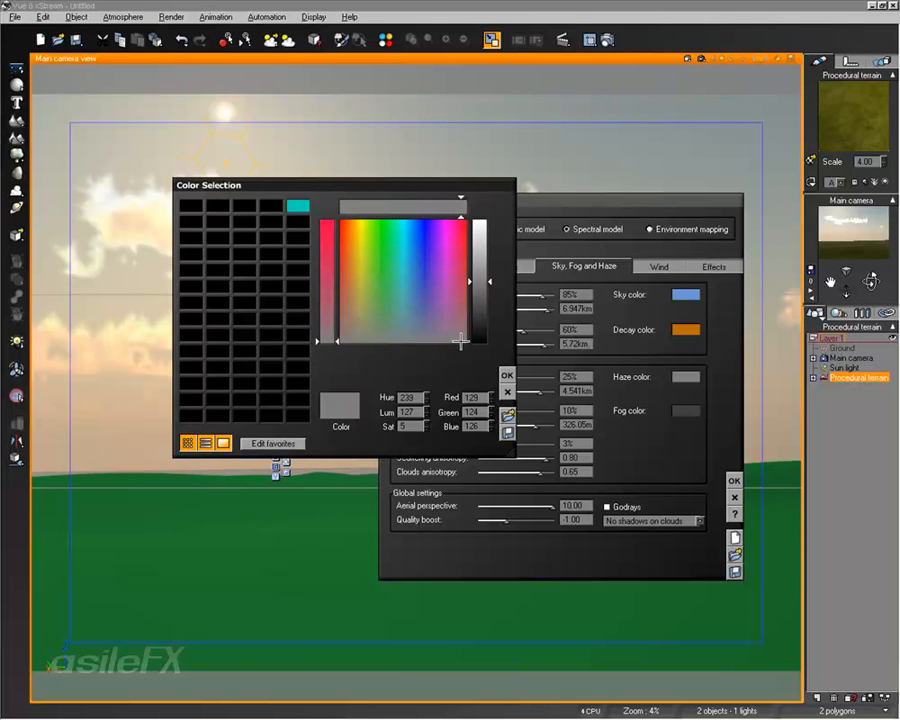
{"action": "left_click", "coordinate": [315, 339]}
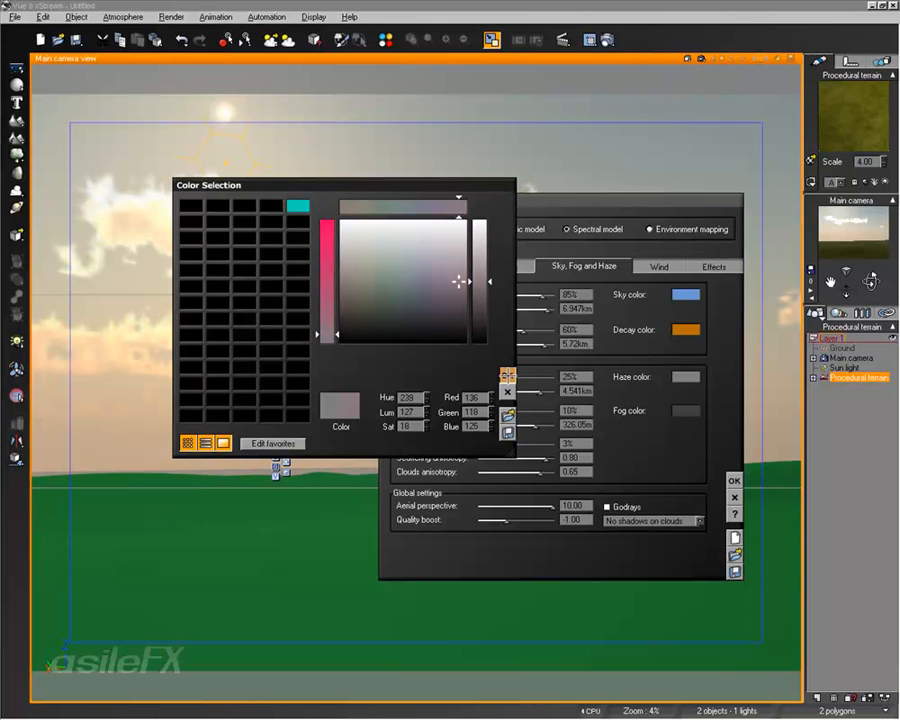
{"action": "left_click", "coordinate": [507, 376]}
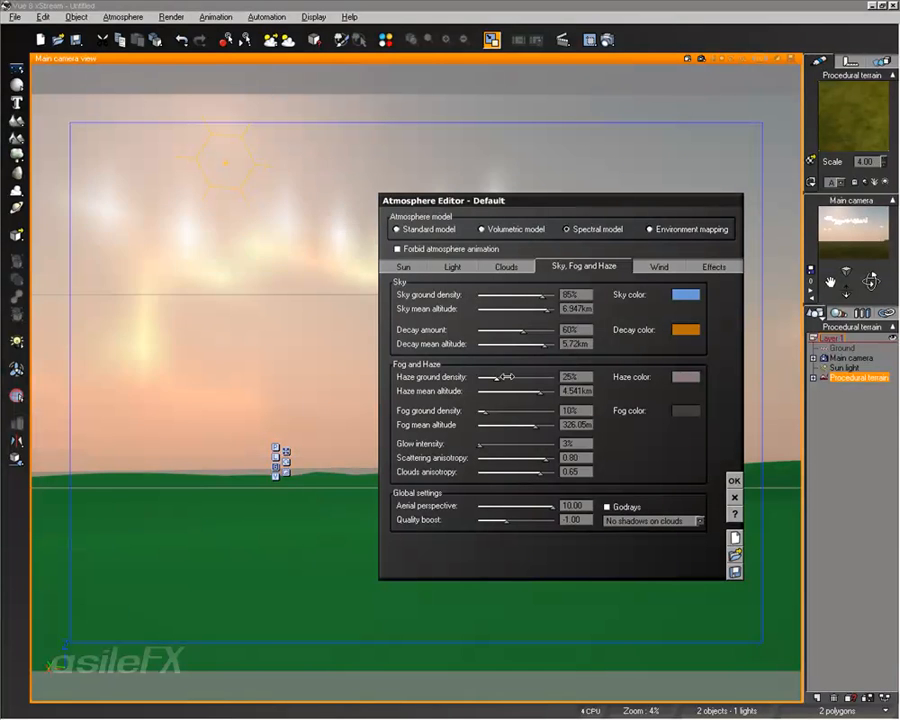
- Review the haze color, accept the atmosphere settings and run a quick test render of the main camera view
{"action": "right_click", "coordinate": [693, 377]}
{"action": "left_click", "coordinate": [708, 386]}
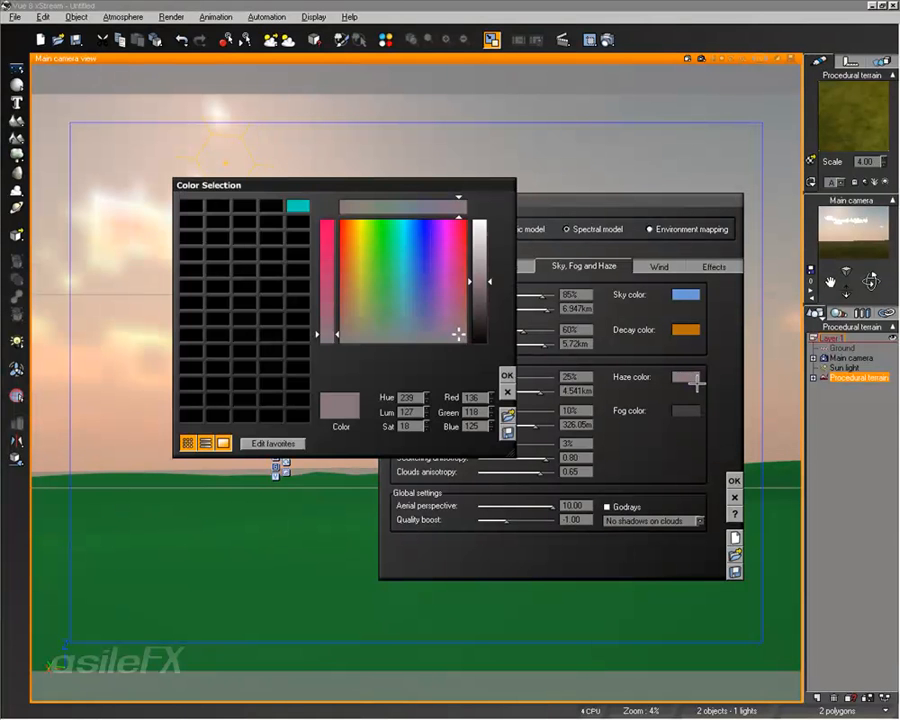
{"action": "left_click", "coordinate": [337, 335]}
{"action": "left_click", "coordinate": [507, 375]}
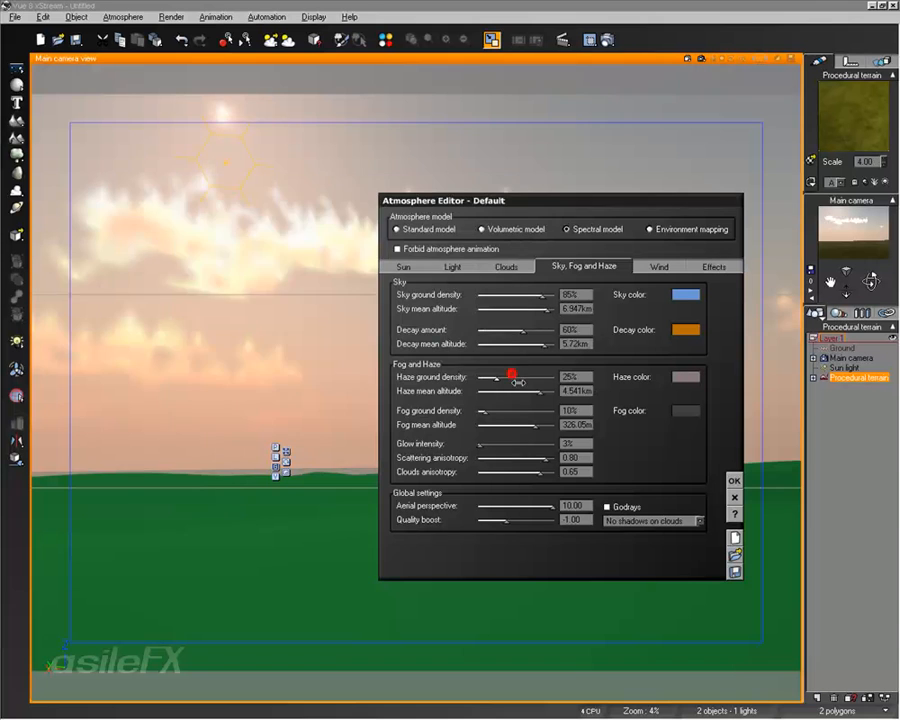
{"action": "left_click", "coordinate": [733, 480]}
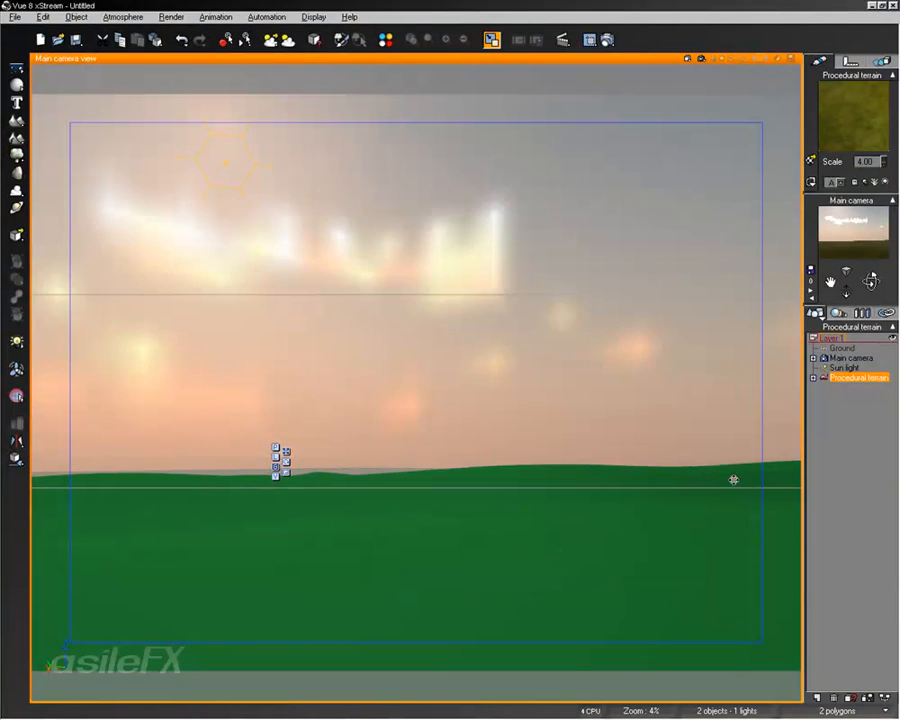
{"action": "left_click", "coordinate": [700, 58]}
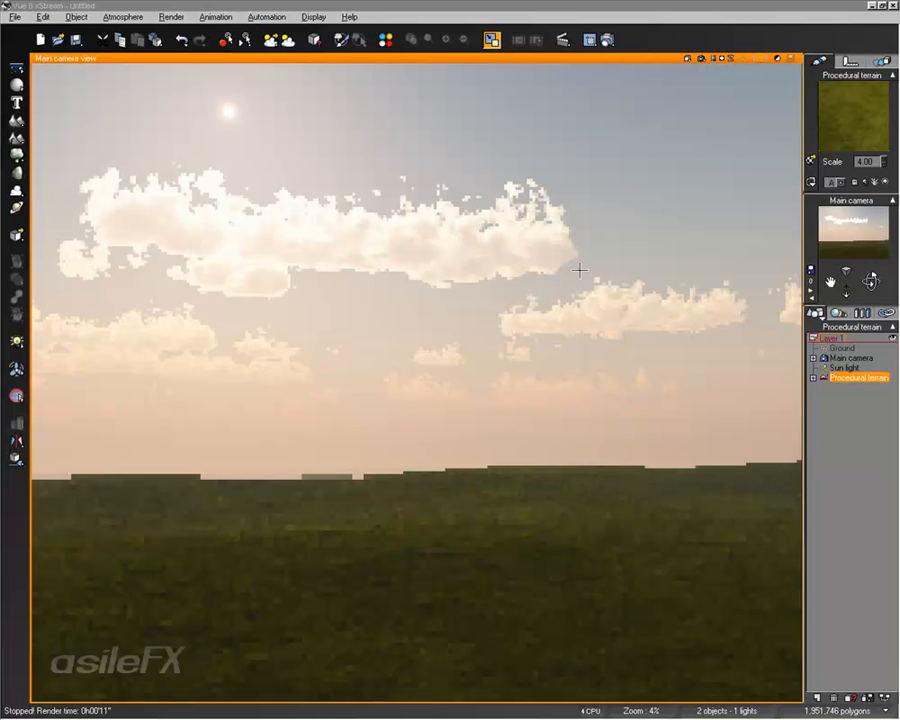
{"action": "key", "text": "Escape"}
- Reduce the Puffy Cumulus layer's cover to 35% and accept the atmosphere settings
{"action": "left_click", "coordinate": [123, 17]}
{"action": "left_click", "coordinate": [140, 132]}
{"action": "left_click", "coordinate": [506, 266]}
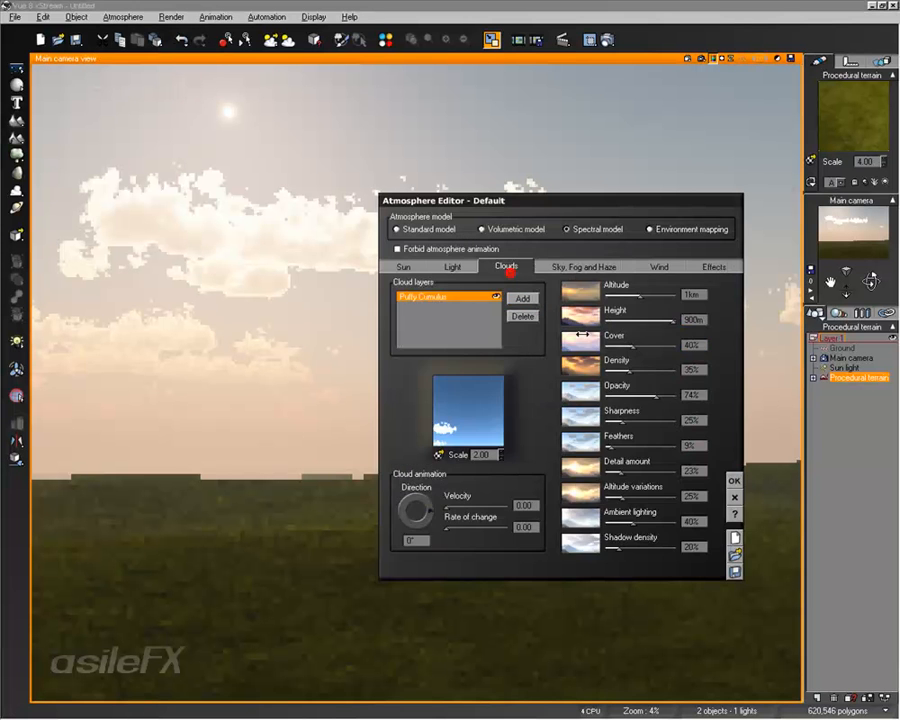
{"action": "left_click", "coordinate": [692, 344]}
{"action": "double_click", "coordinate": [689, 344]}
{"action": "type", "text": "35"}
{"action": "key", "text": "Return"}
{"action": "left_click", "coordinate": [734, 481]}
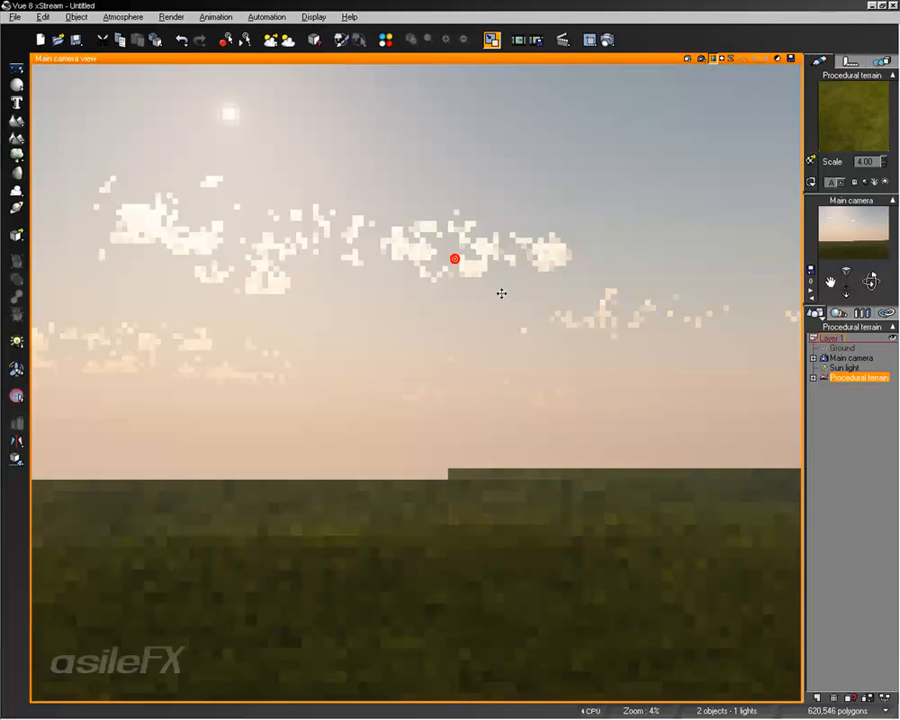
- Level the main camera by setting its pitch to 90, and leave nothing selected
{"action": "left_click", "coordinate": [555, 415]}
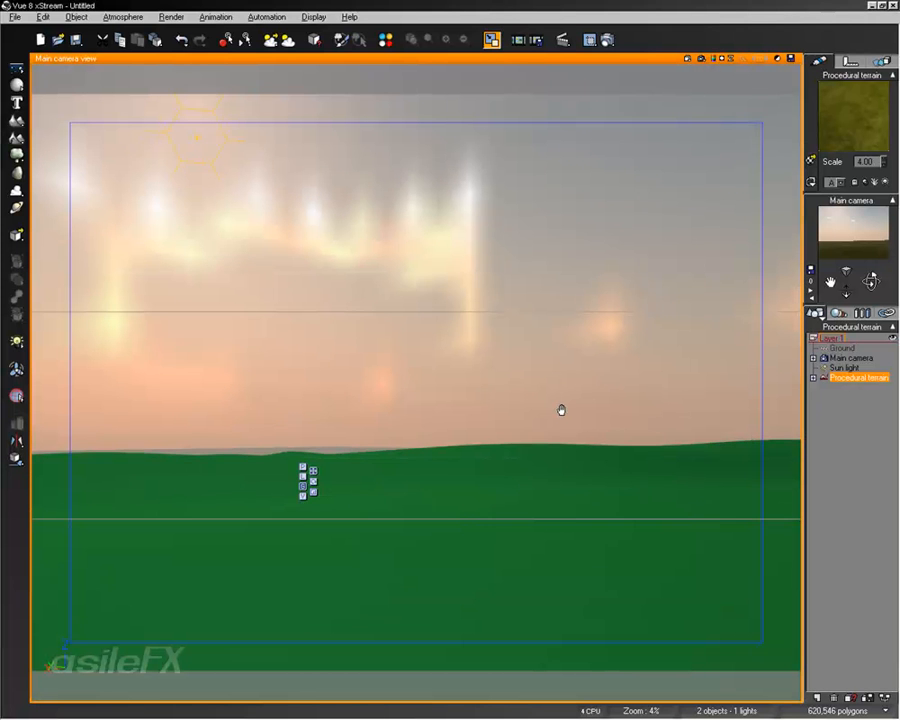
{"action": "left_click", "coordinate": [593, 267]}
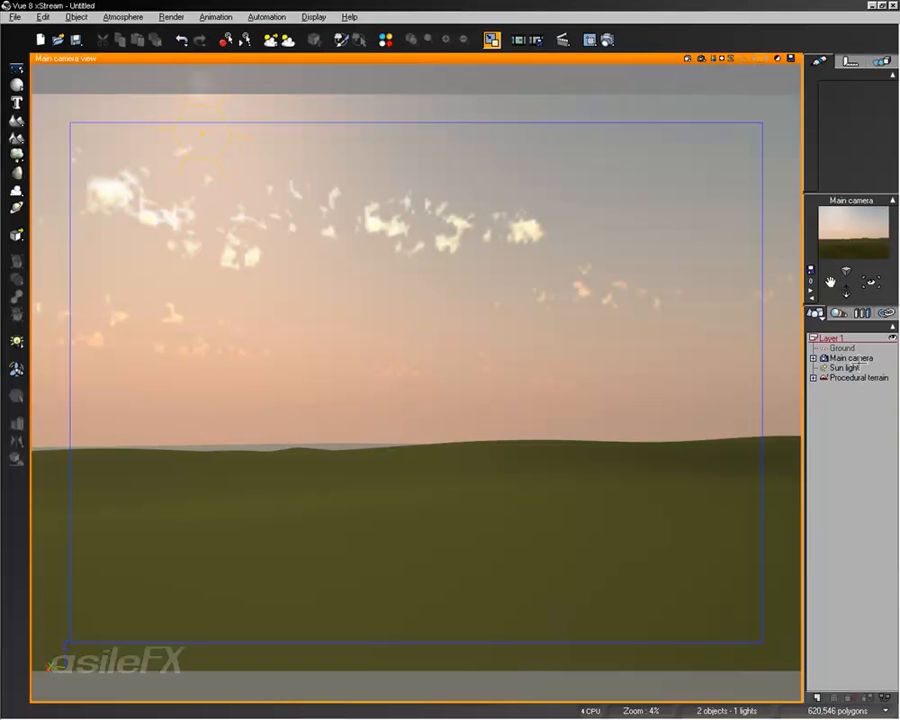
{"action": "left_click", "coordinate": [855, 357]}
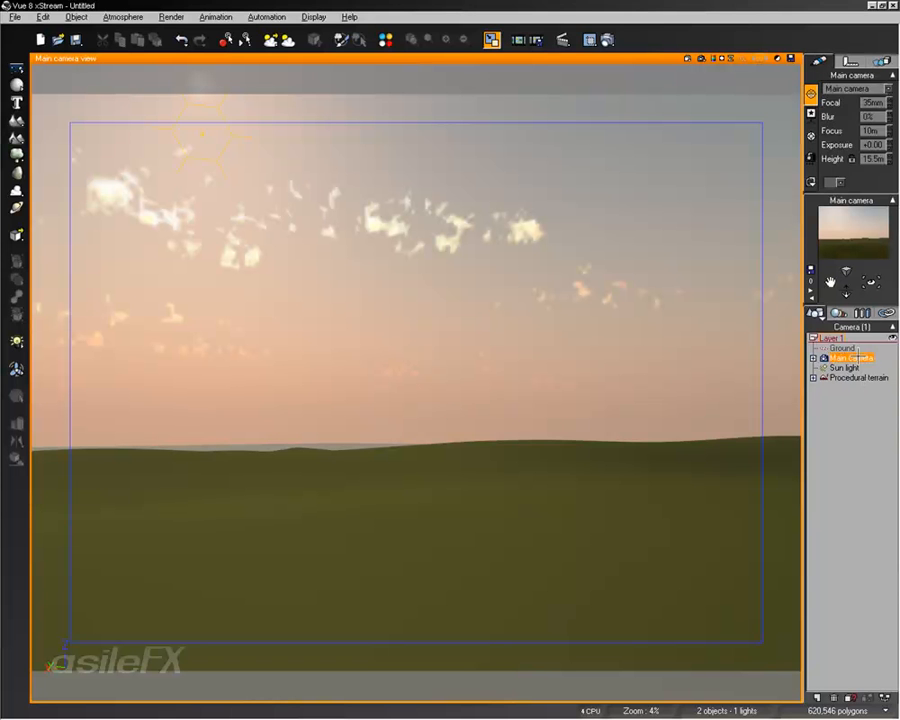
{"action": "left_click", "coordinate": [852, 59]}
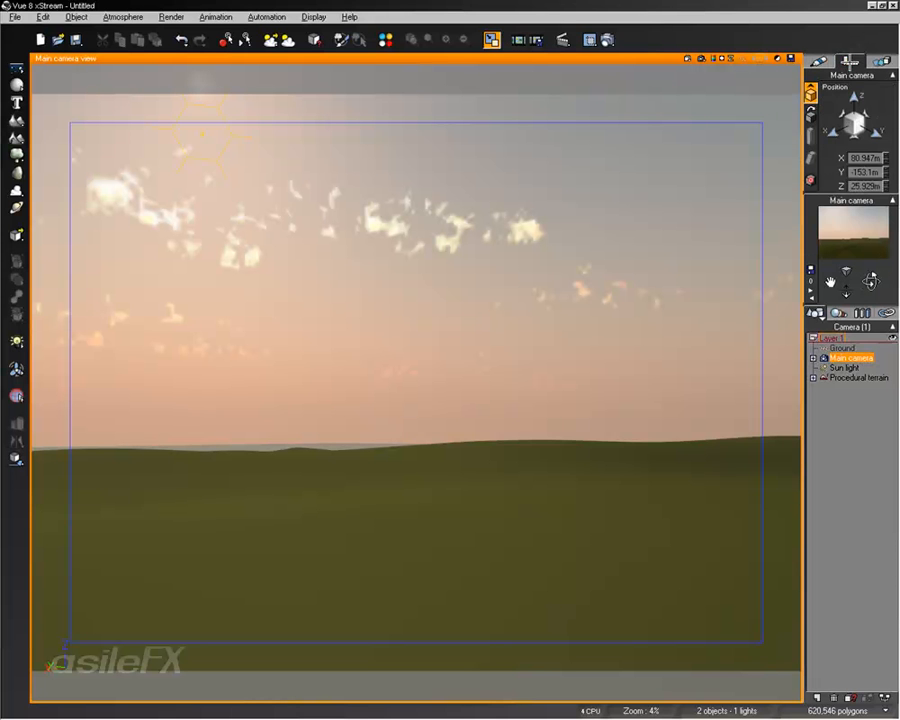
{"action": "left_click", "coordinate": [811, 115]}
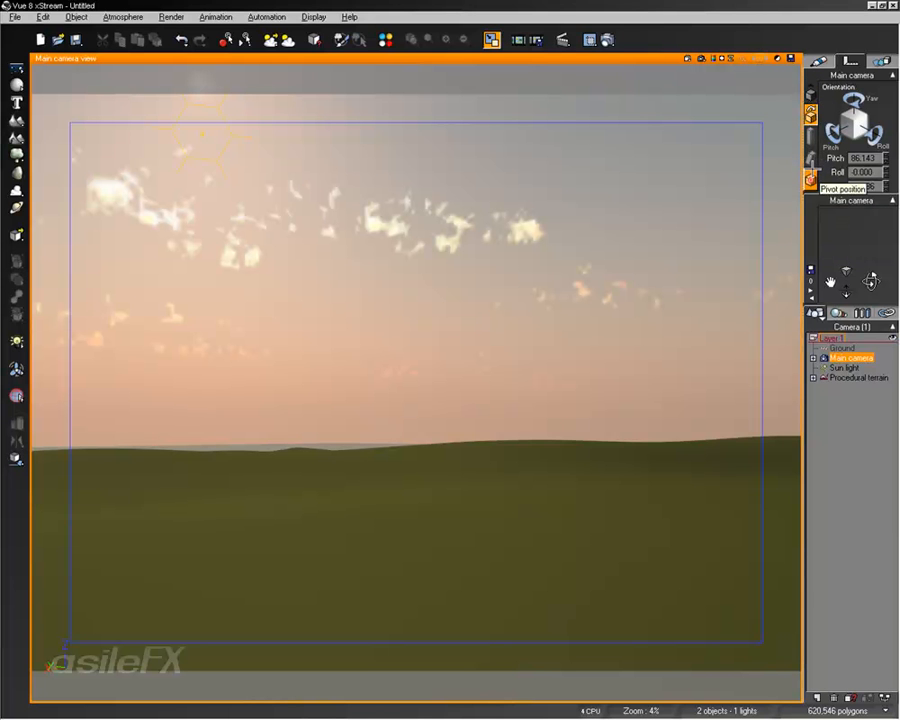
{"action": "double_click", "coordinate": [870, 158]}
{"action": "type", "text": "90"}
{"action": "key", "text": "Return"}
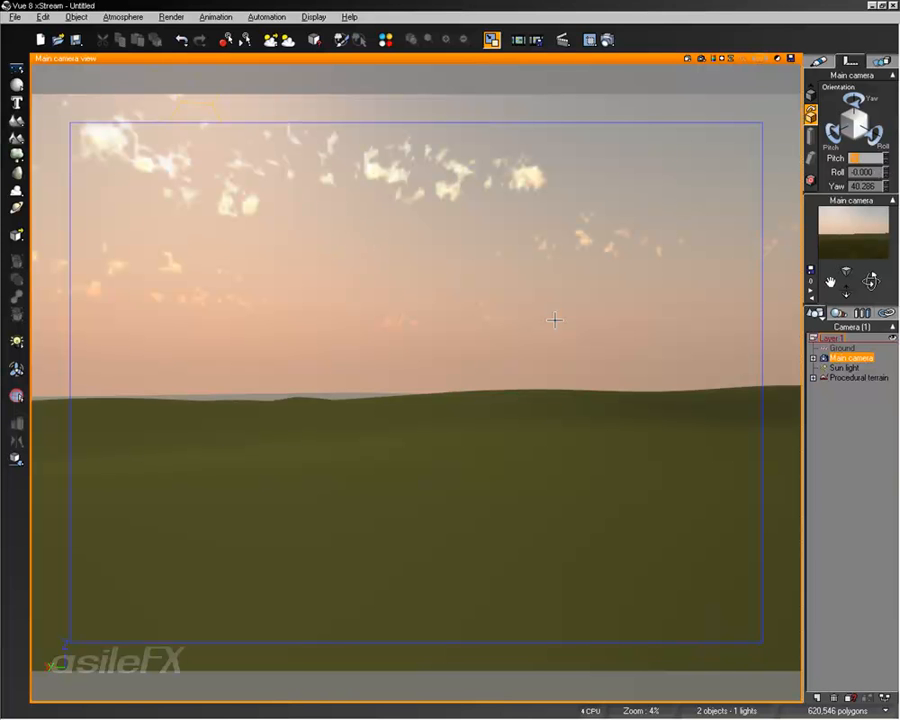
{"action": "left_click", "coordinate": [853, 427]}
- Configure a Final-quality render to screen as a spherical panorama with a 360° horizontal and 180° vertical angle
{"action": "left_click", "coordinate": [606, 40]}
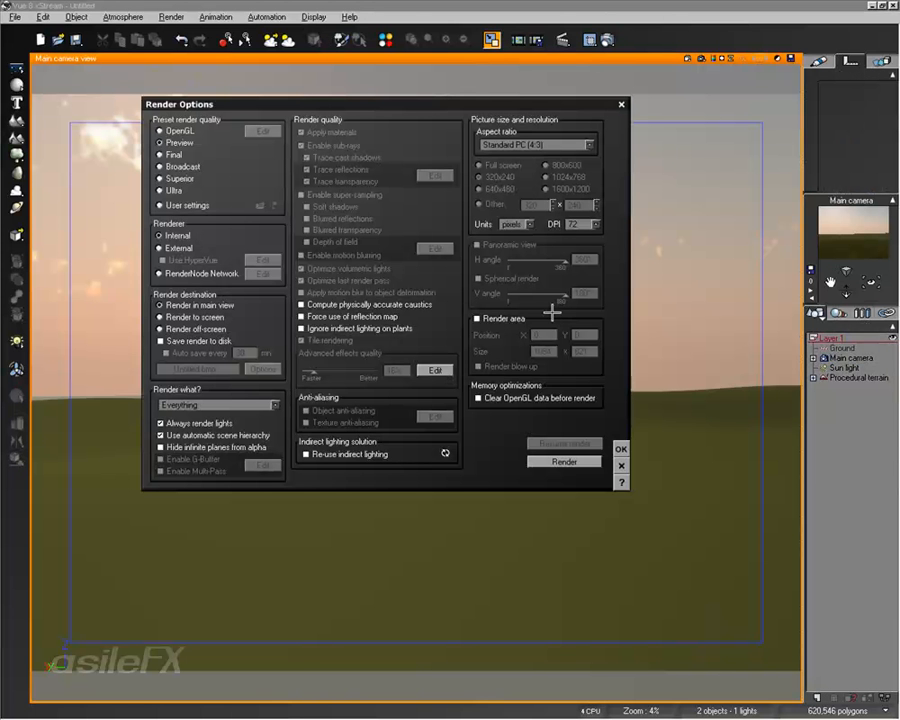
{"action": "left_click", "coordinate": [215, 317]}
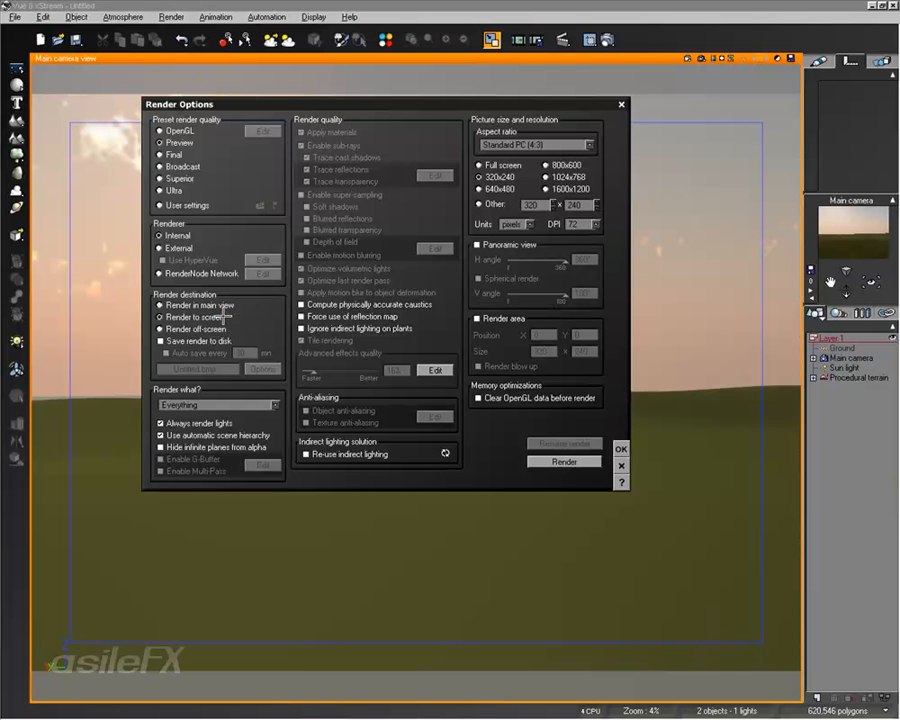
{"action": "left_click", "coordinate": [175, 154]}
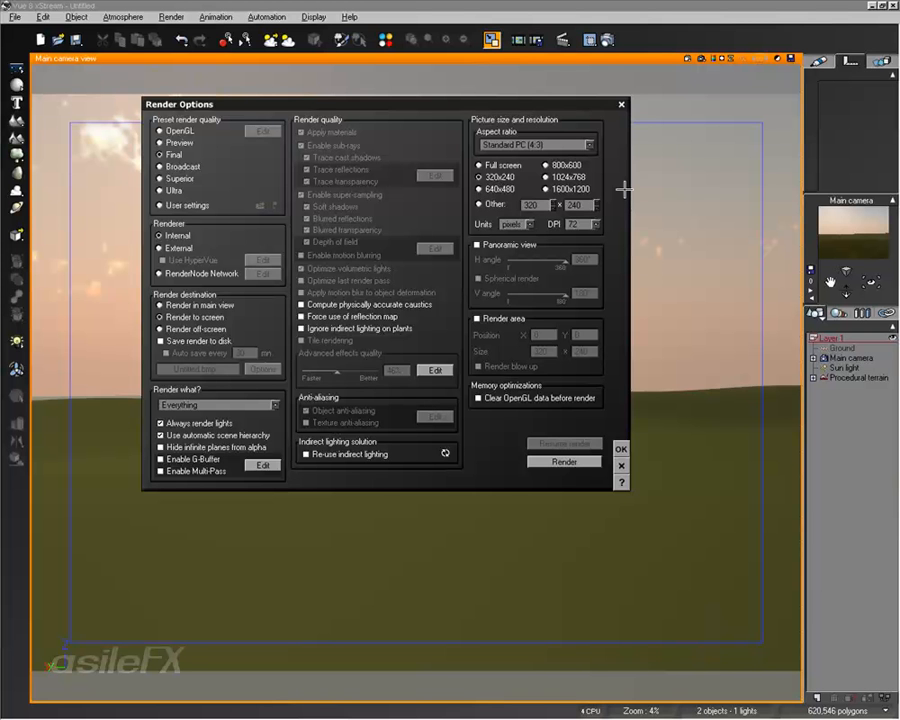
{"action": "left_click", "coordinate": [515, 246]}
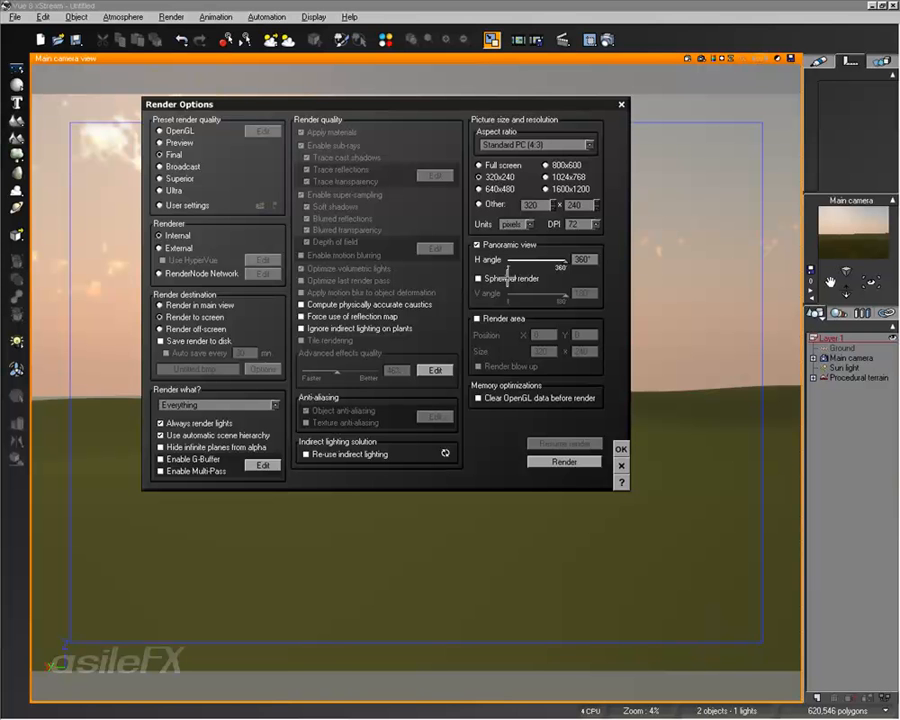
{"action": "left_click", "coordinate": [620, 449]}
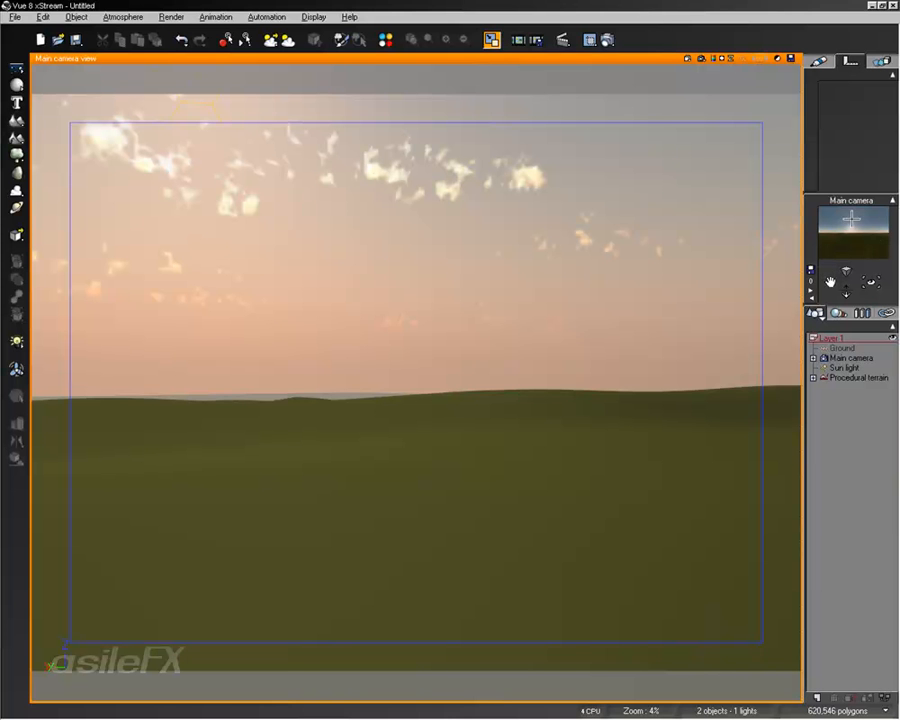
{"action": "left_click", "coordinate": [605, 39]}
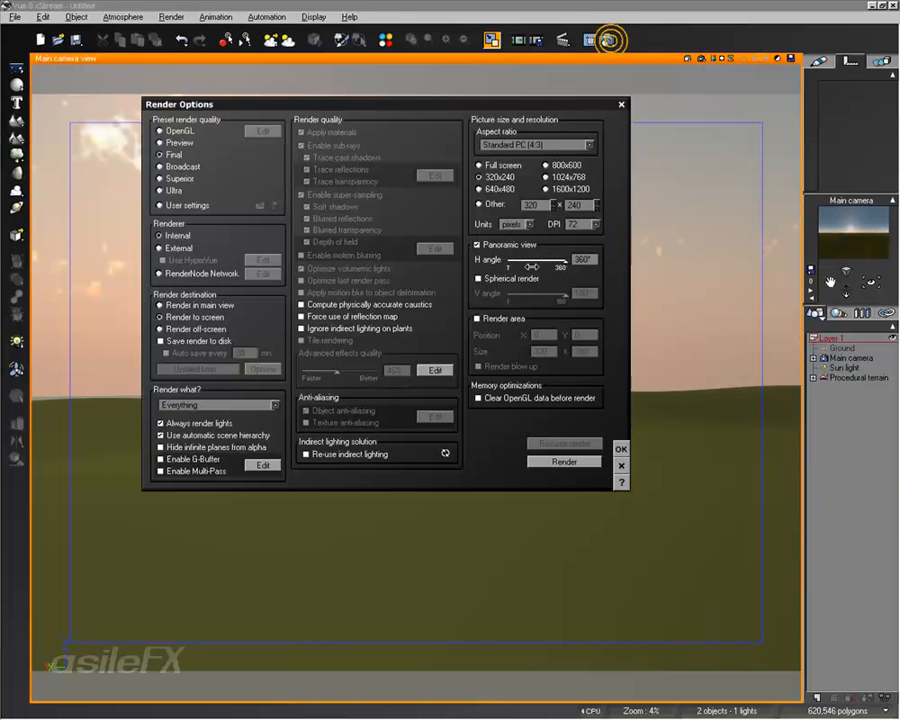
{"action": "left_click", "coordinate": [620, 448]}
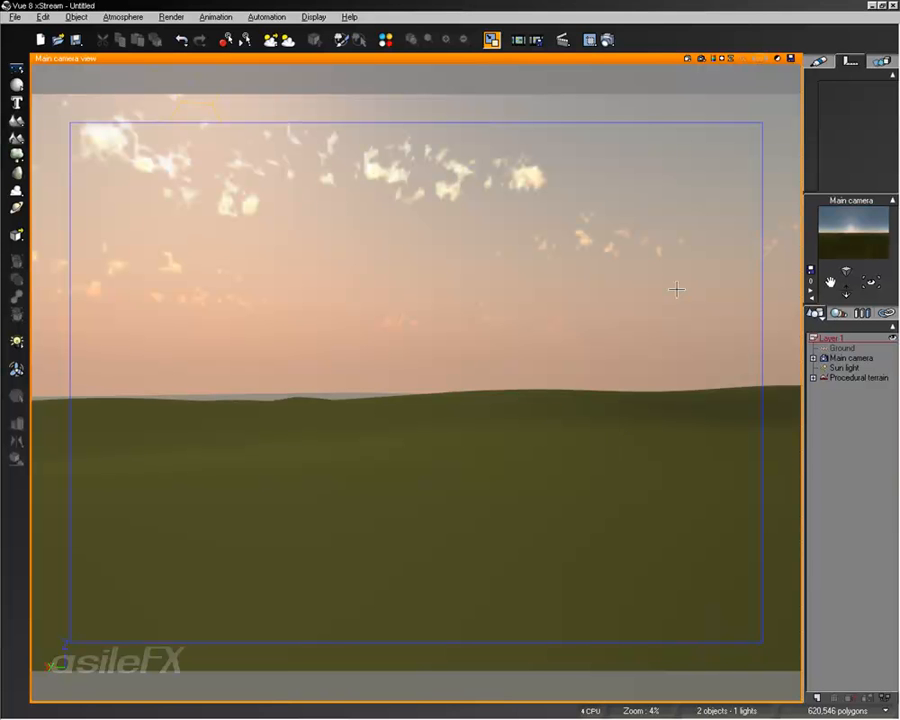
- Set a custom render size of 6000 x 3000 pixels and accept the render options
{"action": "left_click", "coordinate": [590, 39]}
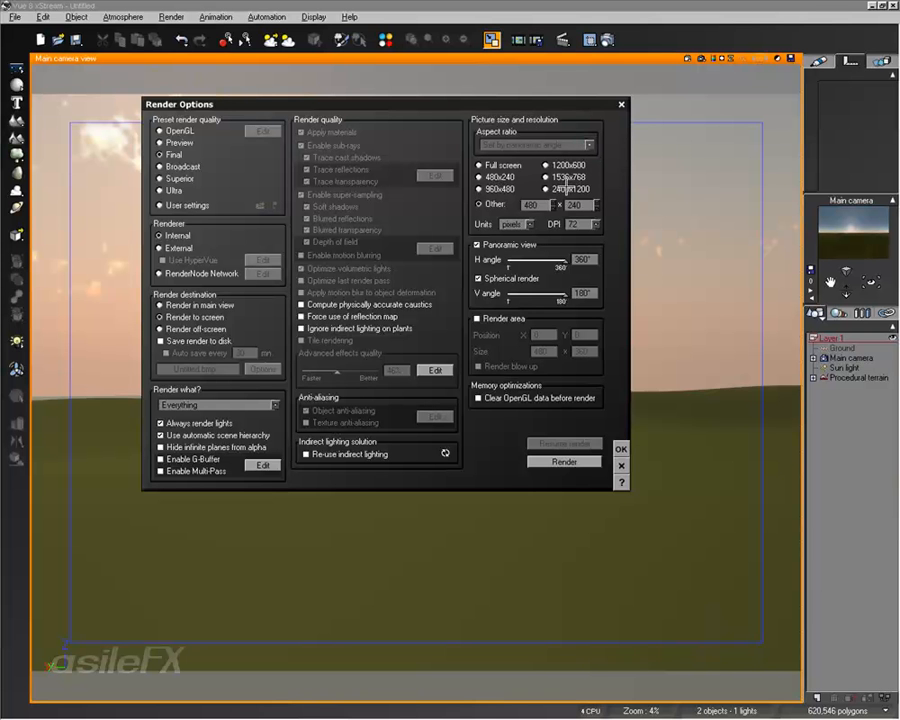
{"action": "left_click", "coordinate": [560, 188]}
{"action": "double_click", "coordinate": [548, 204]}
{"action": "type", "text": "6000"}
{"action": "double_click", "coordinate": [580, 204]}
{"action": "left_click", "coordinate": [597, 204]}
{"action": "left_click", "coordinate": [597, 204]}
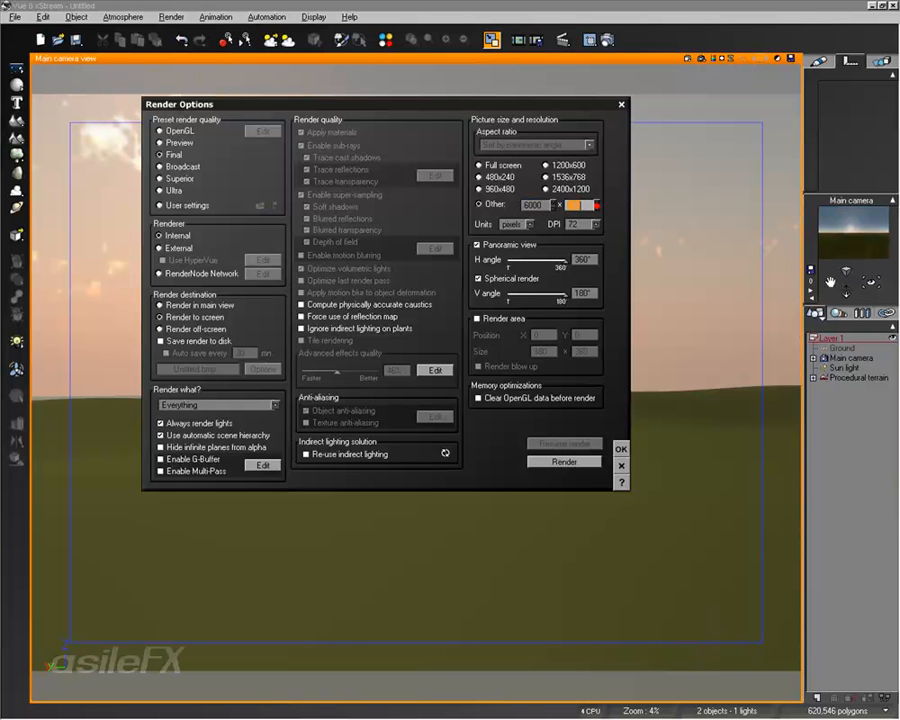
{"action": "double_click", "coordinate": [587, 206]}
{"action": "type", "text": "3000"}
{"action": "key", "text": "Return"}
{"action": "left_click", "coordinate": [621, 449]}
{"action": "left_click", "coordinate": [15, 17]}
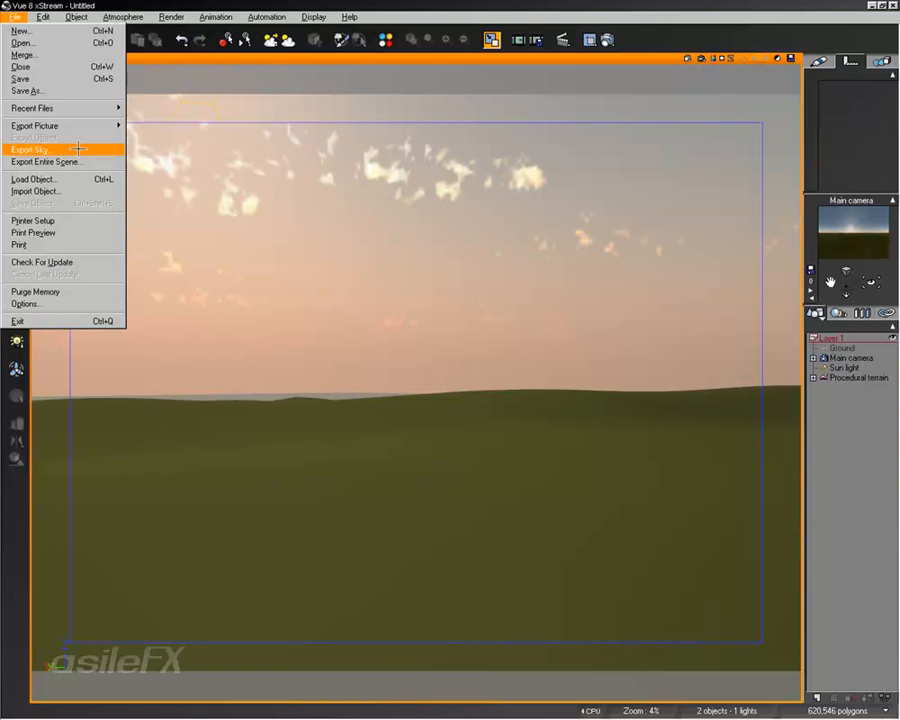
{"action": "left_click", "coordinate": [556, 4]}
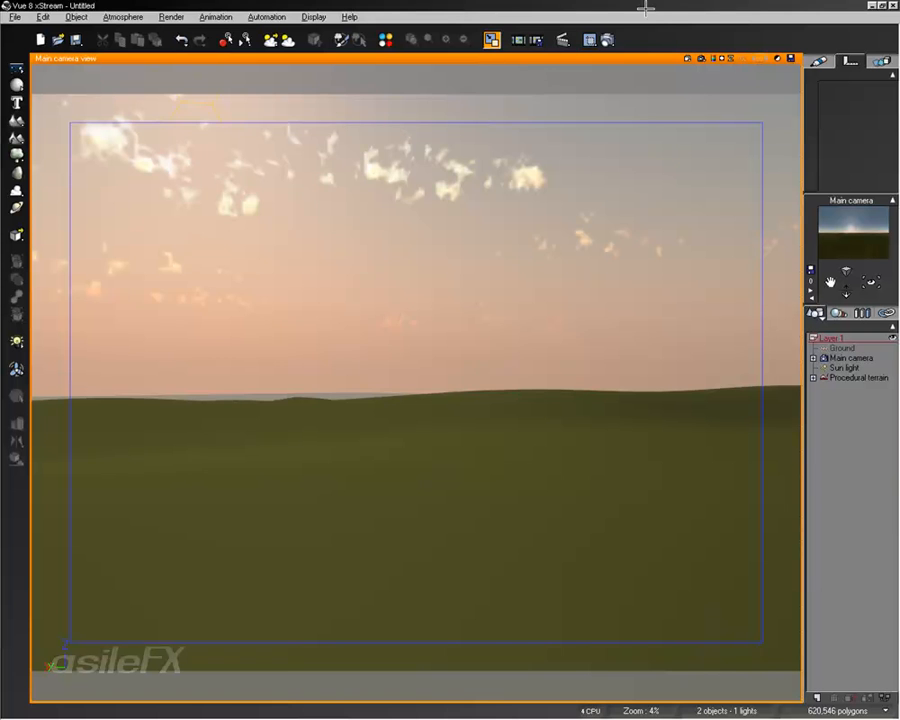
{"action": "left_click", "coordinate": [590, 39]}
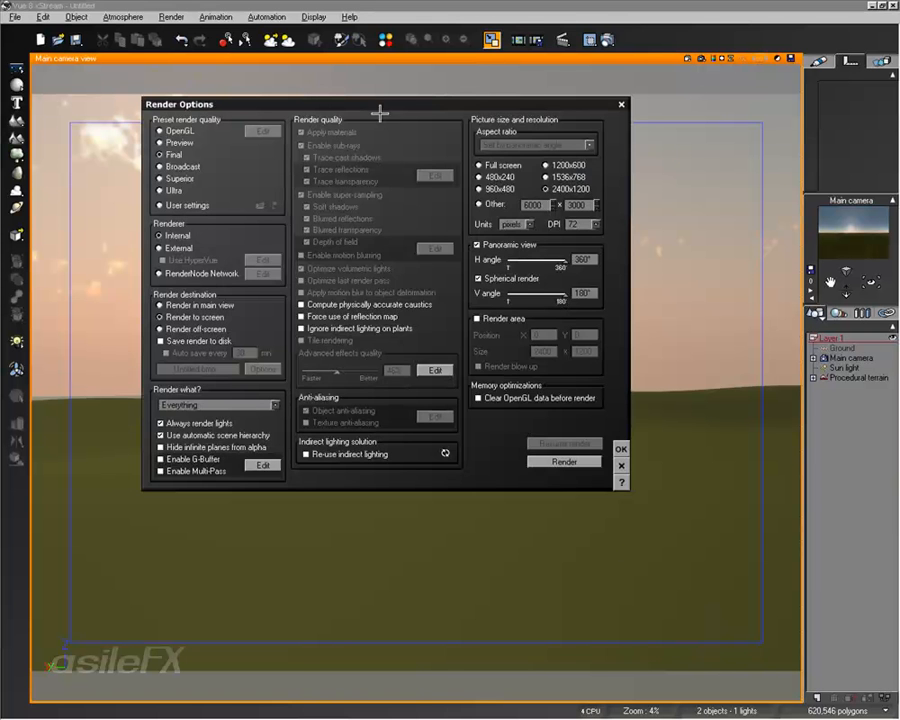
{"action": "left_click", "coordinate": [621, 449]}
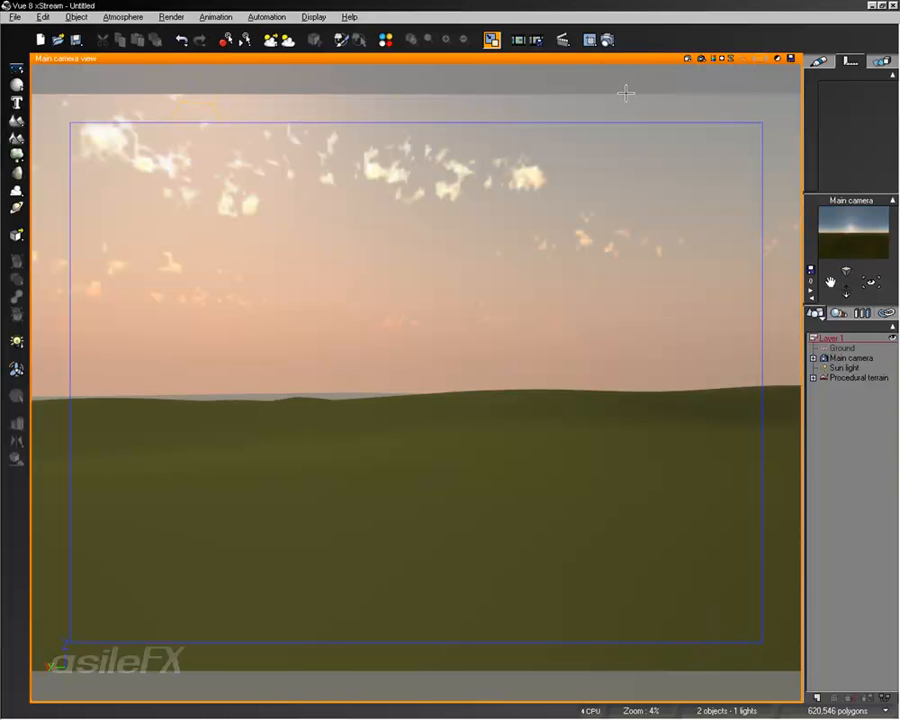
- Render the panorama to screen at a custom 200 x 100 pixels and display its depth channel
{"action": "left_click", "coordinate": [605, 39]}
{"action": "left_click", "coordinate": [532, 205]}
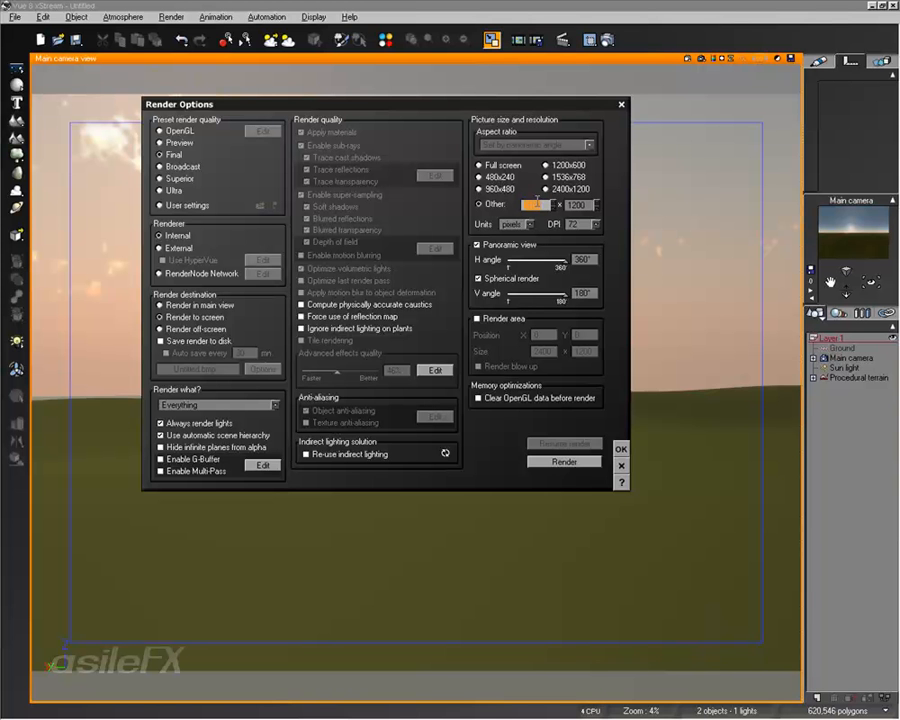
{"action": "type", "text": "200"}
{"action": "left_click", "coordinate": [580, 204]}
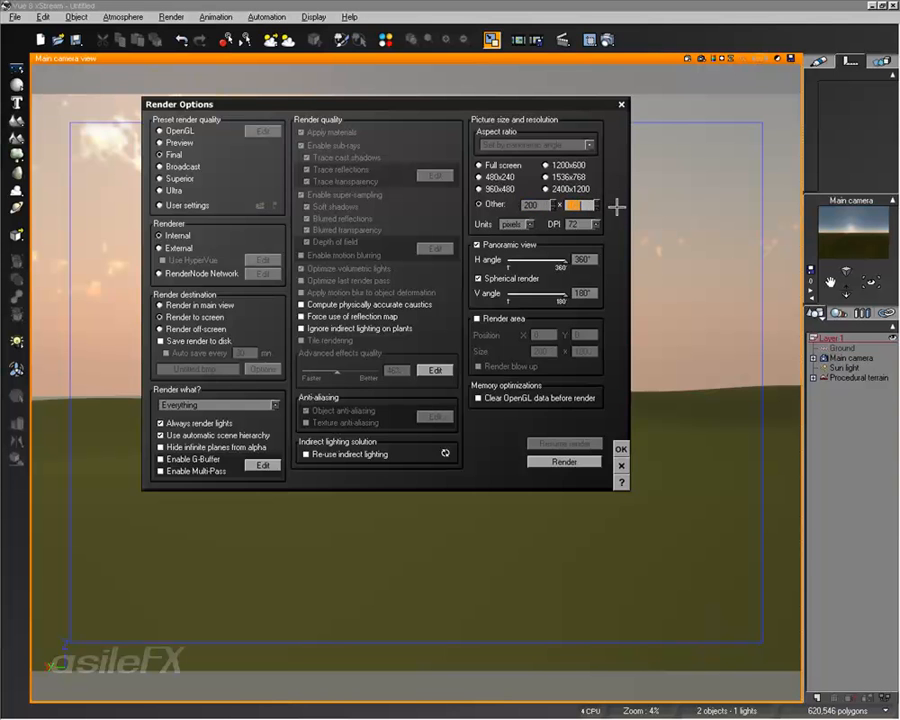
{"action": "left_click", "coordinate": [584, 462]}
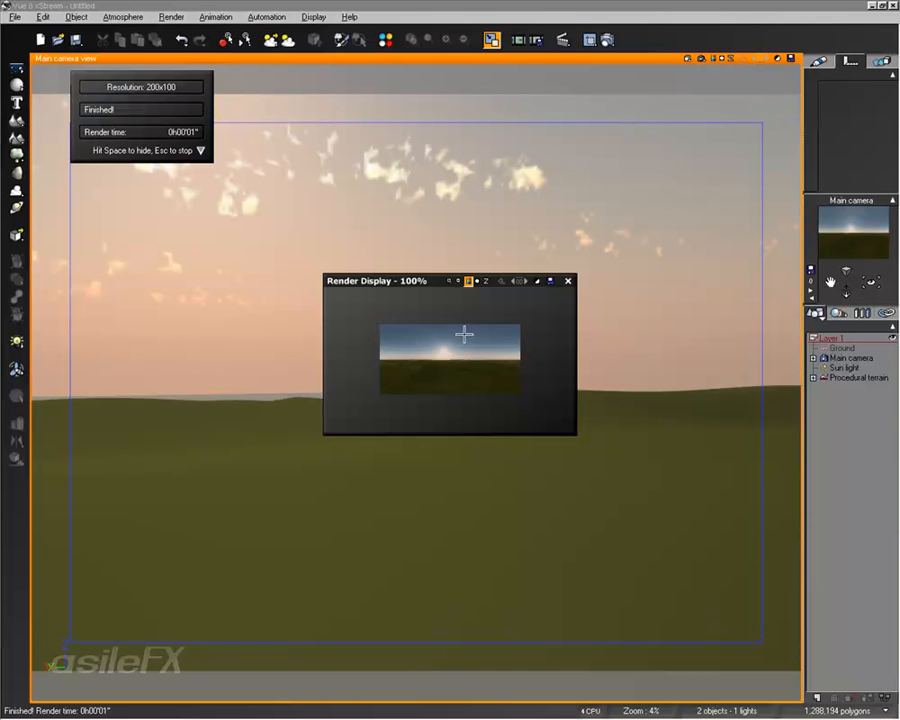
{"action": "left_click", "coordinate": [486, 281]}
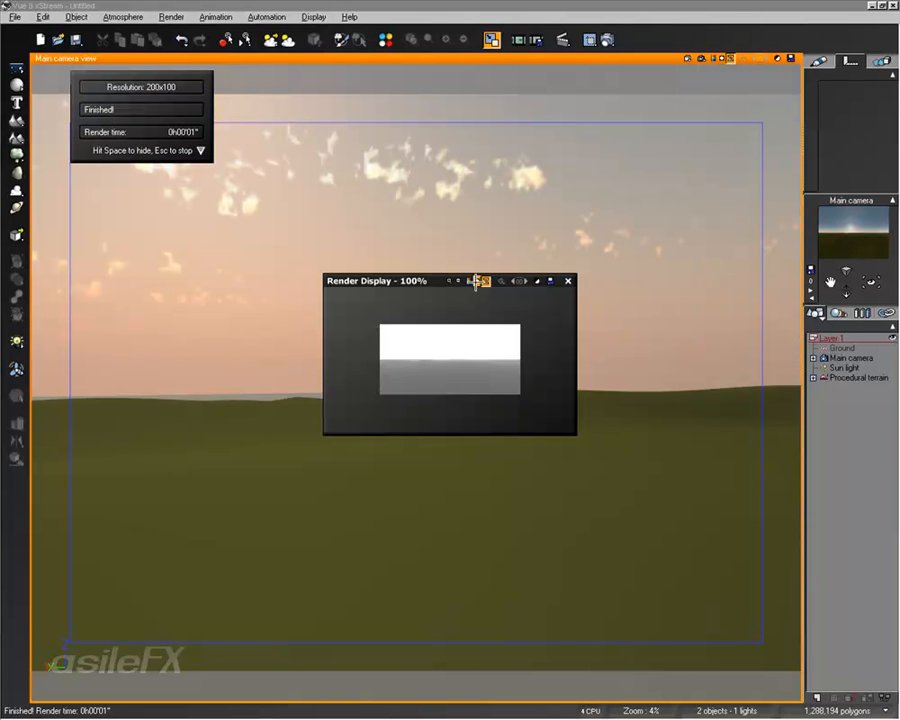
- Compare the depth and colour channels of the rendered panorama, leaving the colour channel displayed
{"action": "left_click", "coordinate": [477, 281]}
{"action": "left_click", "coordinate": [468, 281]}
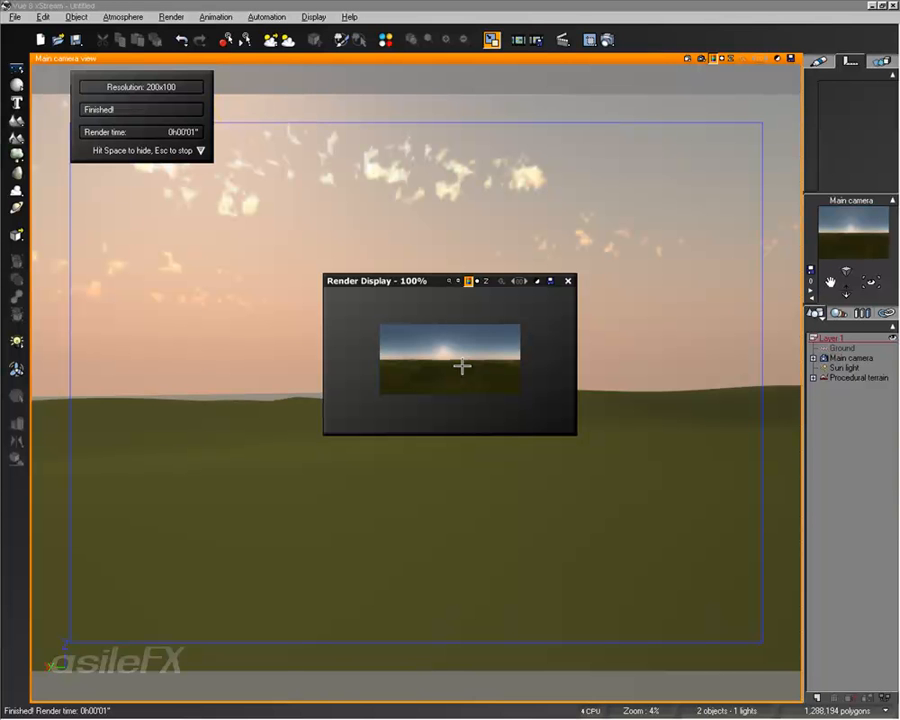
{"action": "left_click", "coordinate": [476, 281]}
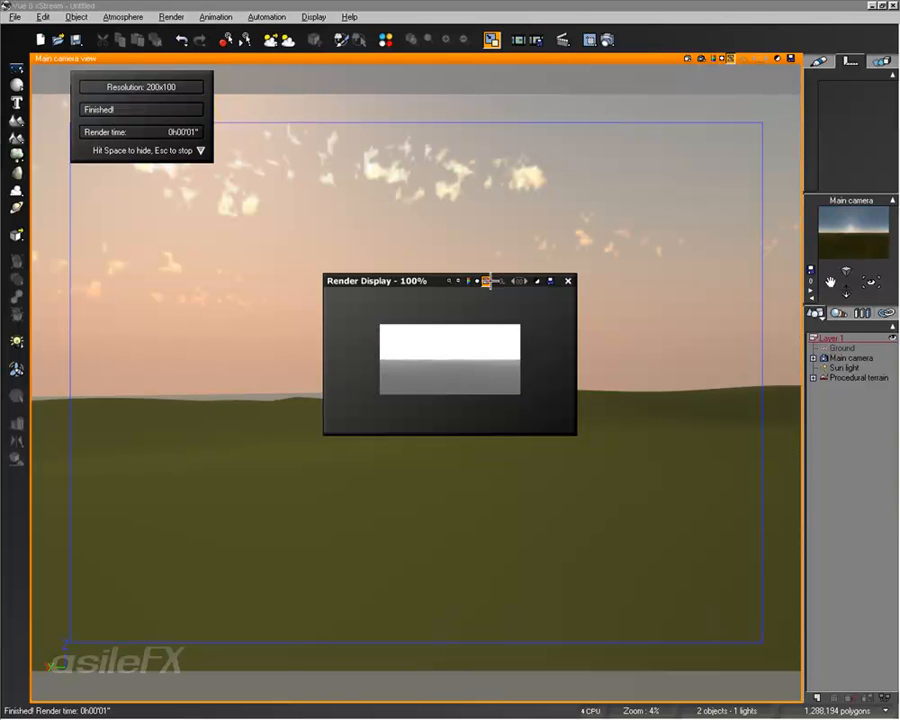
{"action": "left_click", "coordinate": [468, 281]}
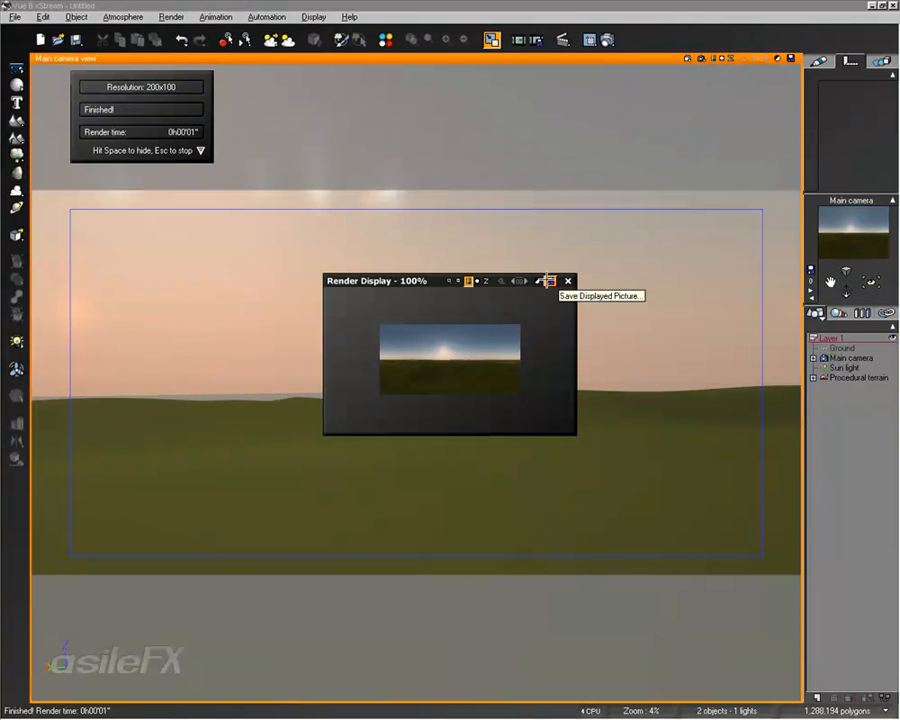
- Try to save the displayed panorama as ILM OpenEXR with 32-bit floating point pixels, no compression and alpha disabled, and close the render display
{"action": "left_click", "coordinate": [549, 282]}
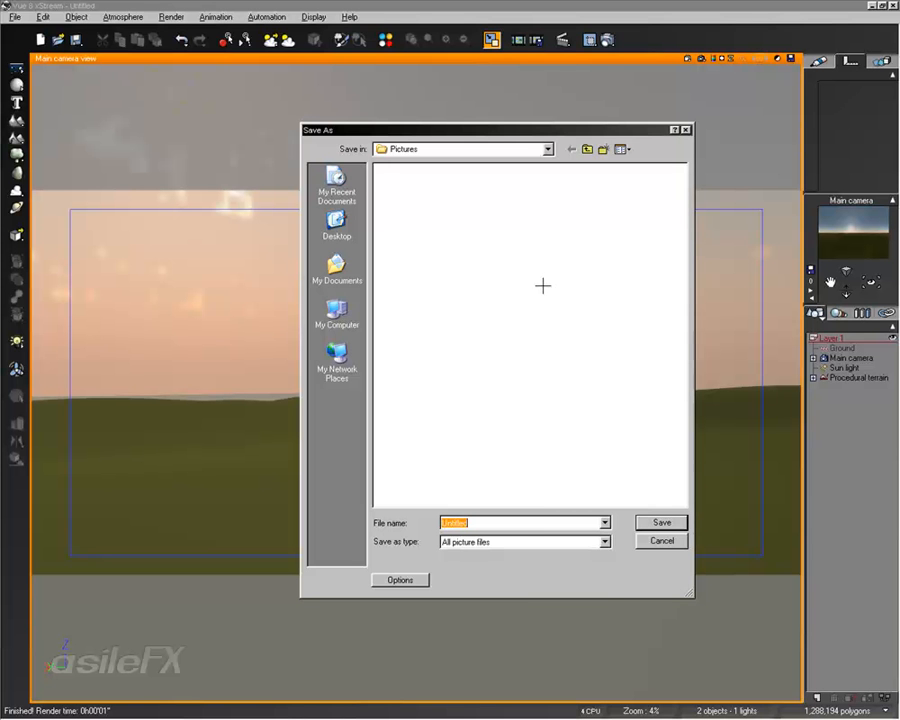
{"action": "left_click", "coordinate": [518, 541]}
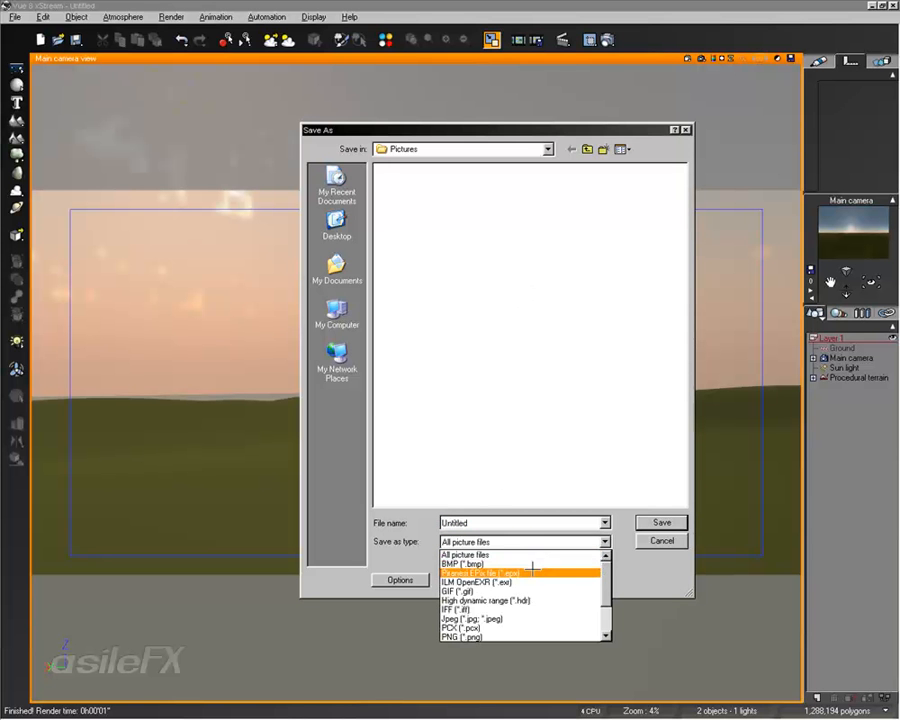
{"action": "left_click", "coordinate": [532, 582]}
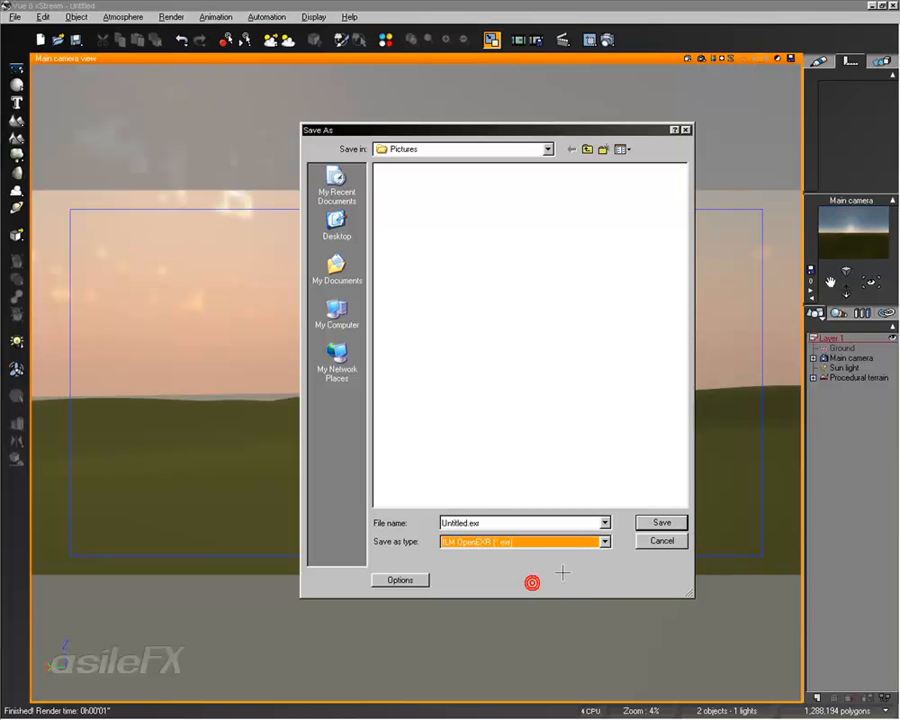
{"action": "left_click", "coordinate": [421, 580]}
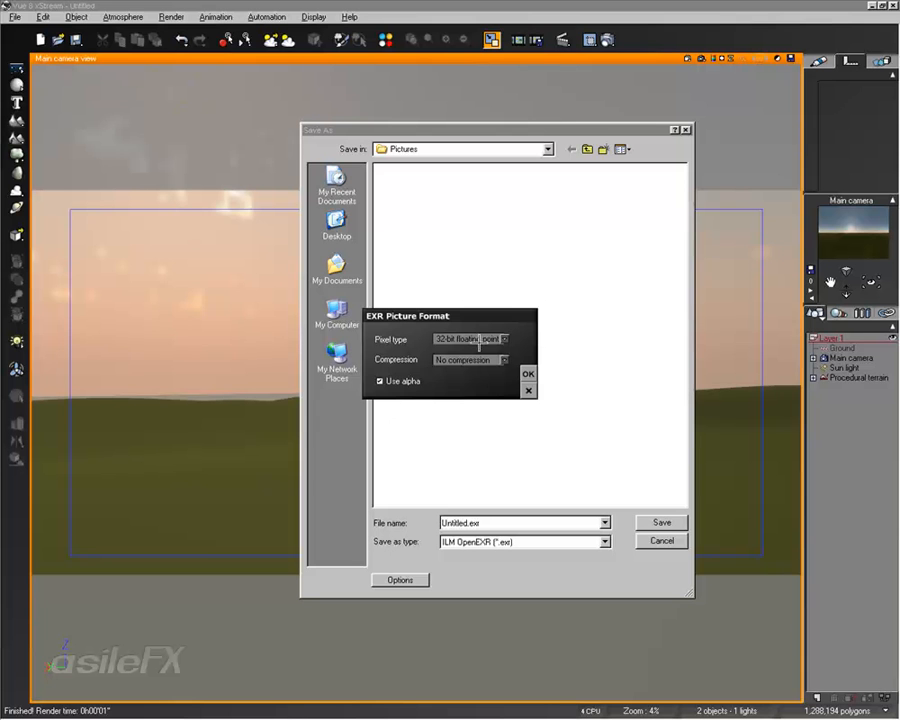
{"action": "left_click", "coordinate": [407, 382]}
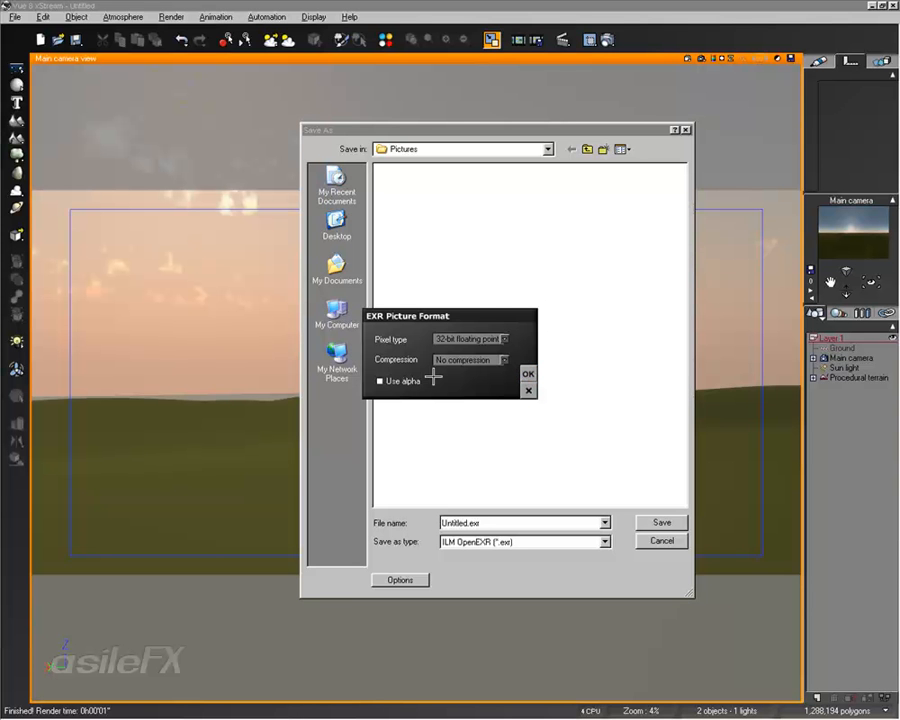
{"action": "left_click", "coordinate": [529, 371]}
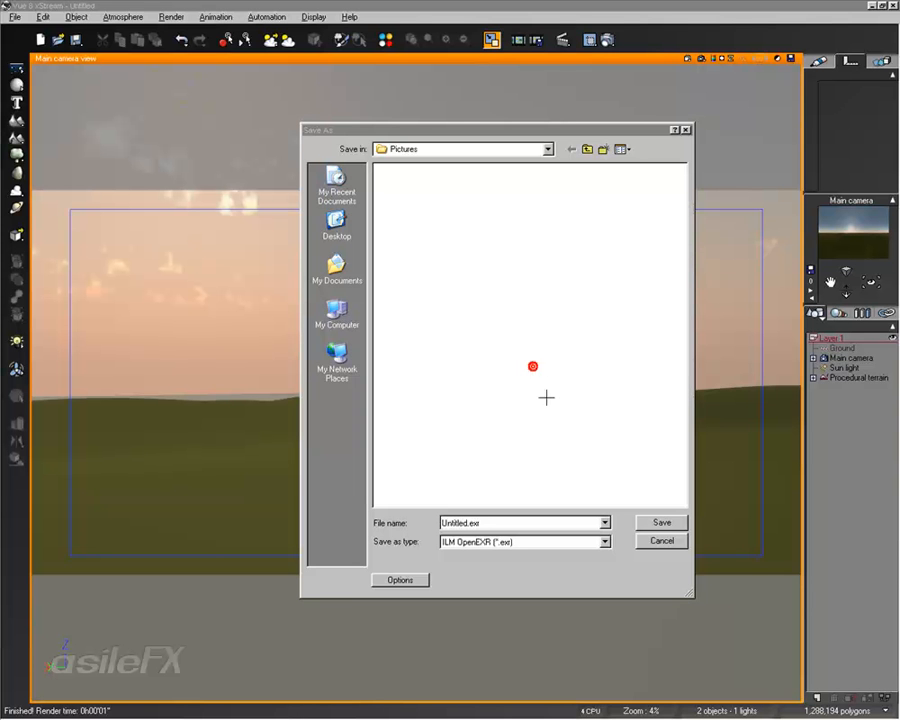
{"action": "left_click", "coordinate": [486, 521]}
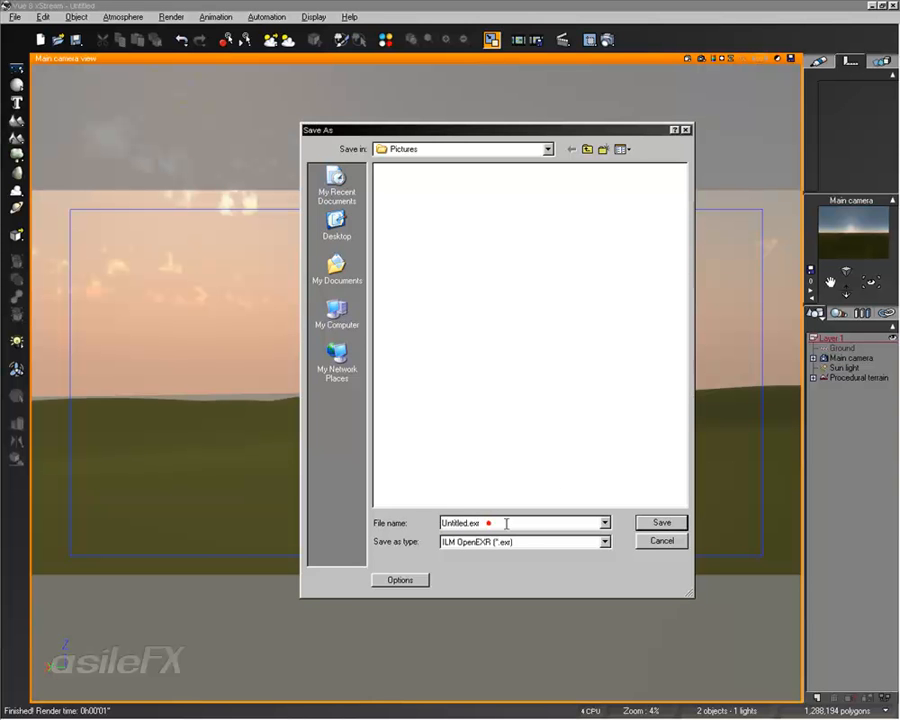
{"action": "left_click", "coordinate": [664, 541]}
{"action": "left_click", "coordinate": [569, 281]}
- Try enabling saving the render to disk with the main view and screen destinations, and discard the render options
{"action": "right_click", "coordinate": [609, 41]}
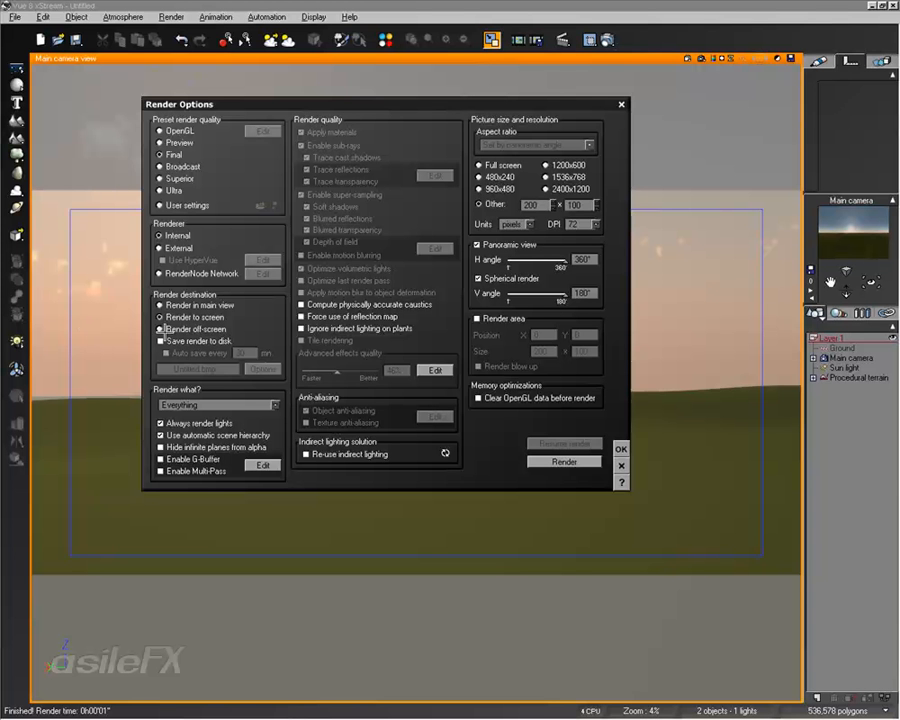
{"action": "left_click", "coordinate": [205, 341]}
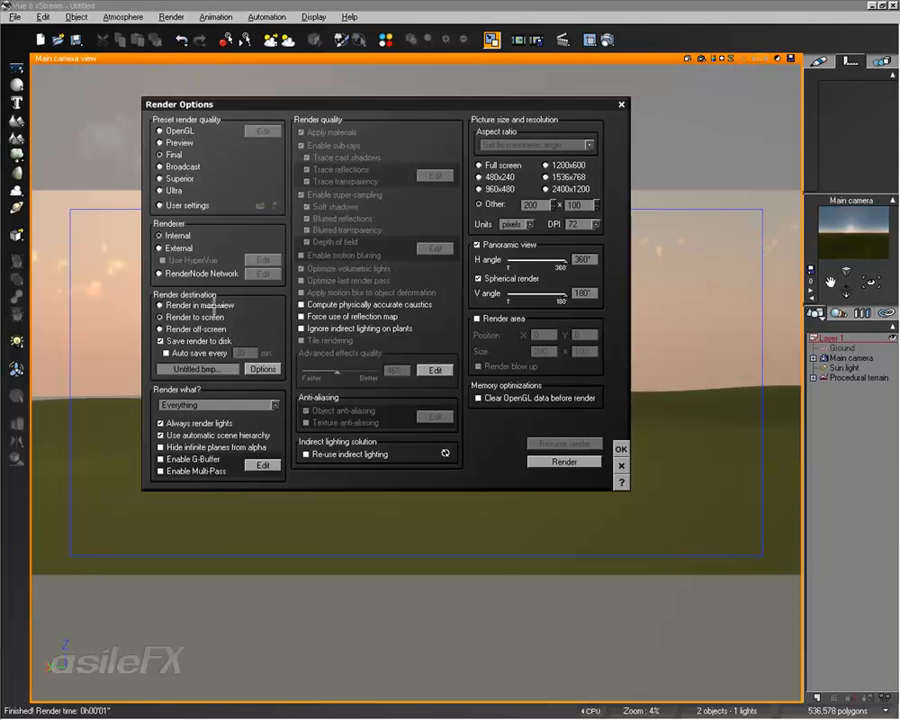
{"action": "left_click", "coordinate": [213, 305]}
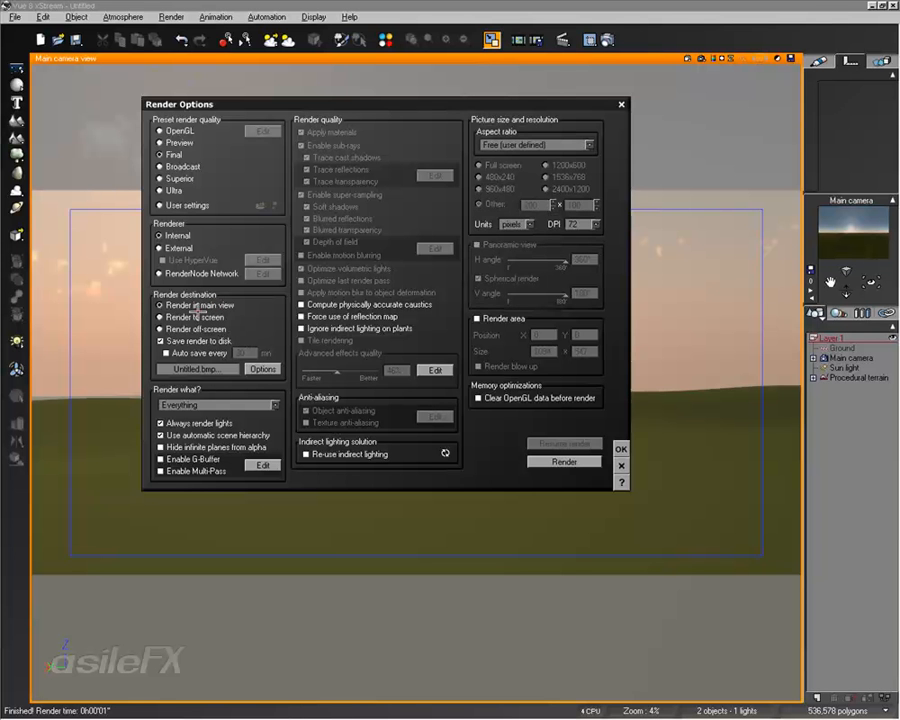
{"action": "left_click", "coordinate": [212, 319]}
{"action": "left_click", "coordinate": [622, 465]}
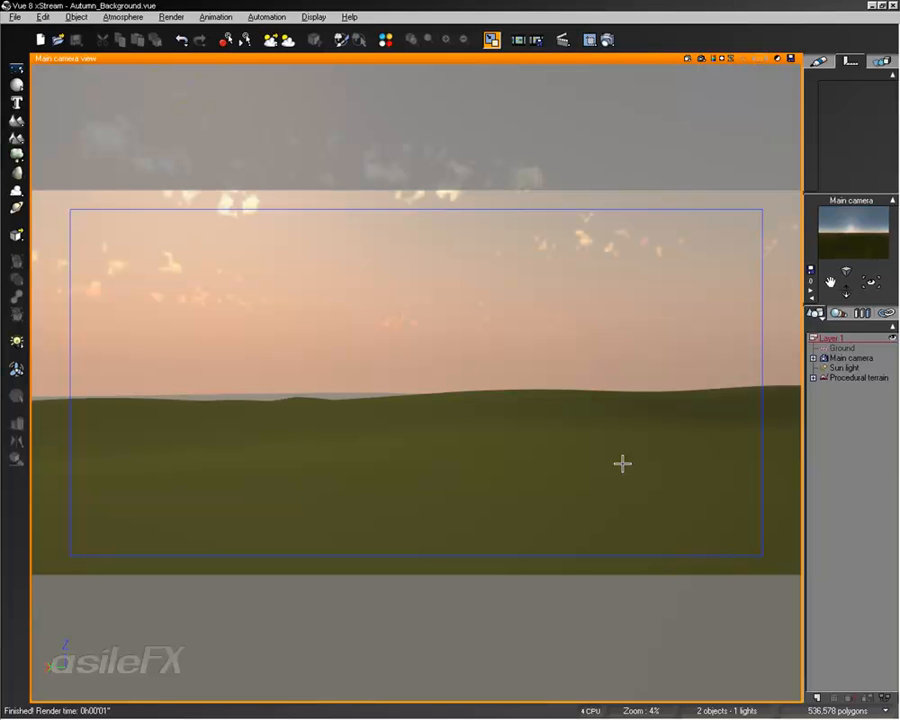
- Delete the procedural terrain and save the scene under the new name Autumn_Background_01
{"action": "left_click", "coordinate": [858, 377]}
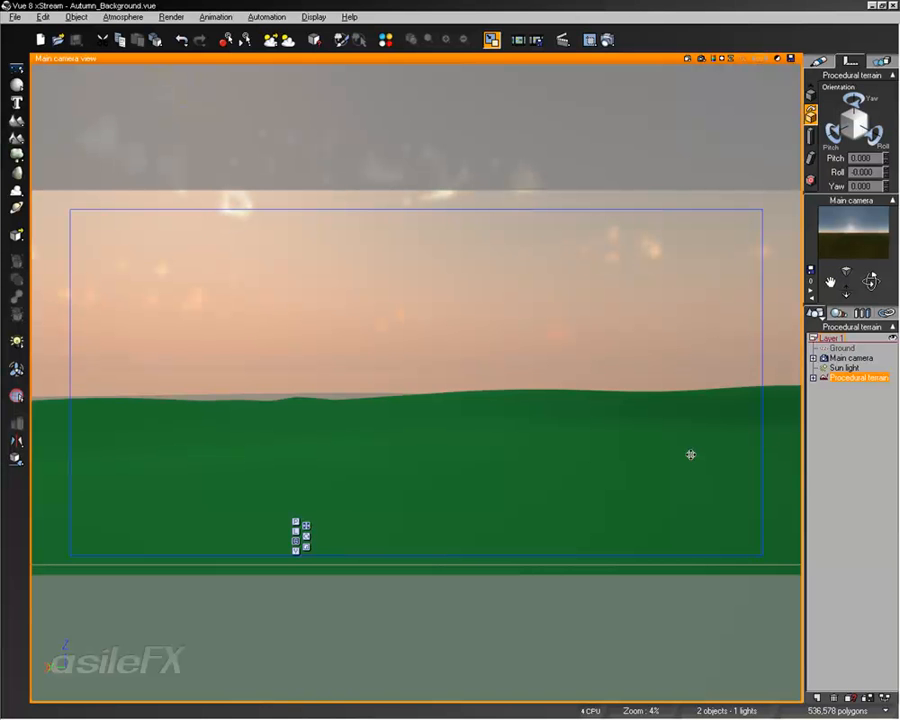
{"action": "key", "text": "Delete"}
{"action": "left_click", "coordinate": [43, 17]}
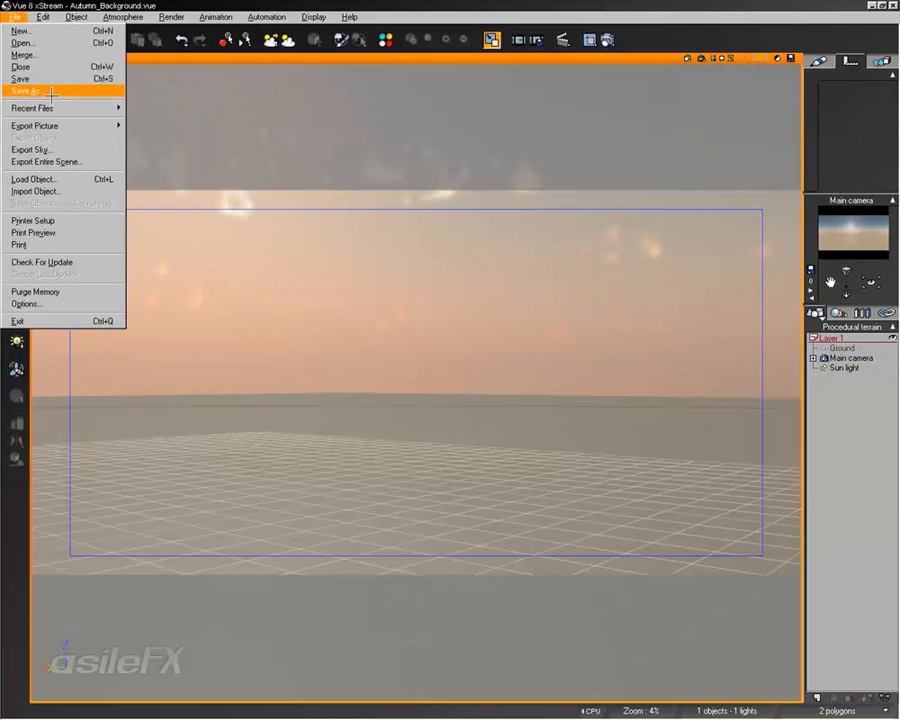
{"action": "left_click", "coordinate": [30, 77]}
{"action": "left_click", "coordinate": [527, 424]}
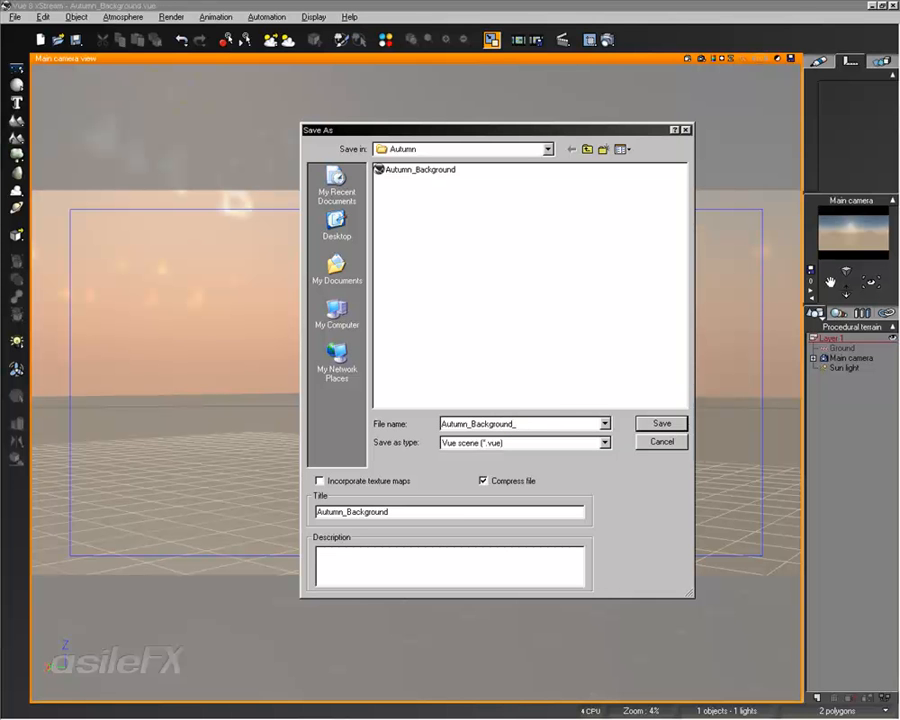
{"action": "left_click", "coordinate": [436, 511]}
{"action": "type", "text": "_01"}
{"action": "left_click", "coordinate": [660, 423]}
- Tilt the main camera up toward the sky and disable the panoramic view in the render options
{"action": "right_click_drag", "start_coordinate": [347, 240], "coordinate": [353, 289]}
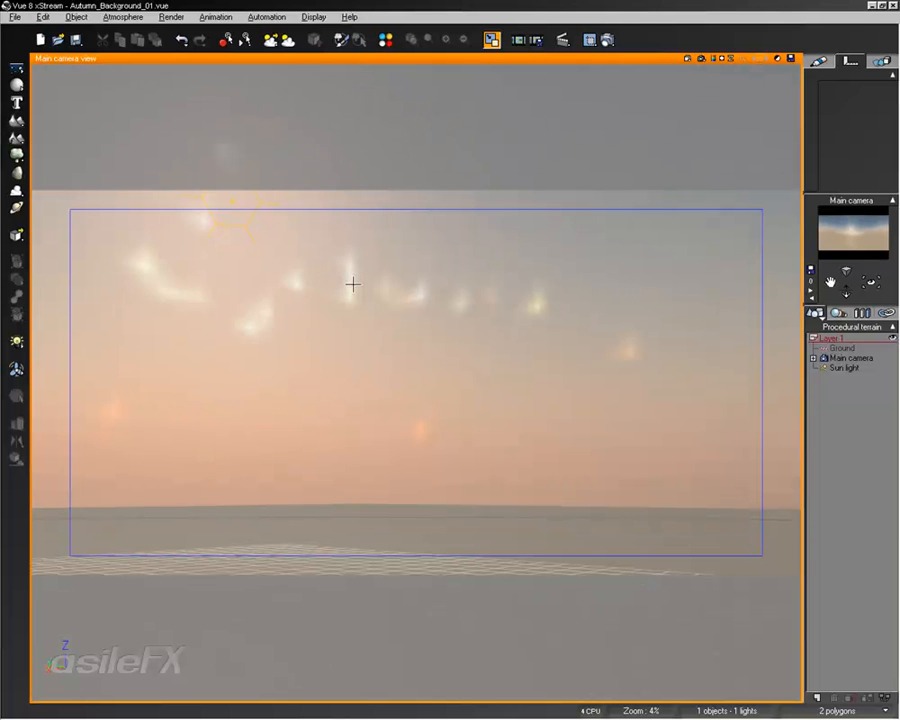
{"action": "left_click", "coordinate": [606, 39]}
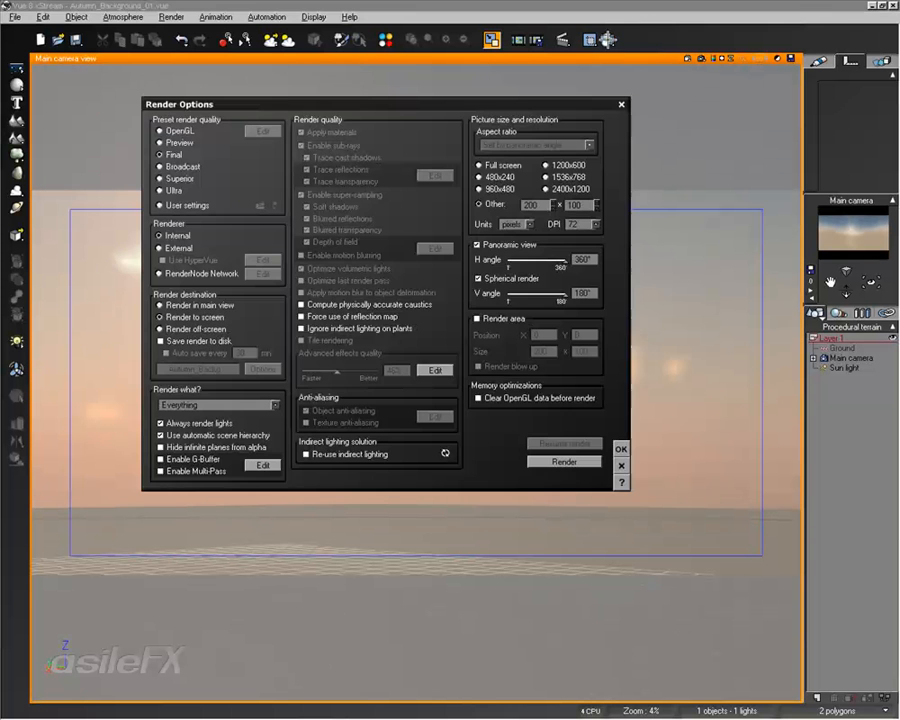
{"action": "left_click", "coordinate": [510, 245]}
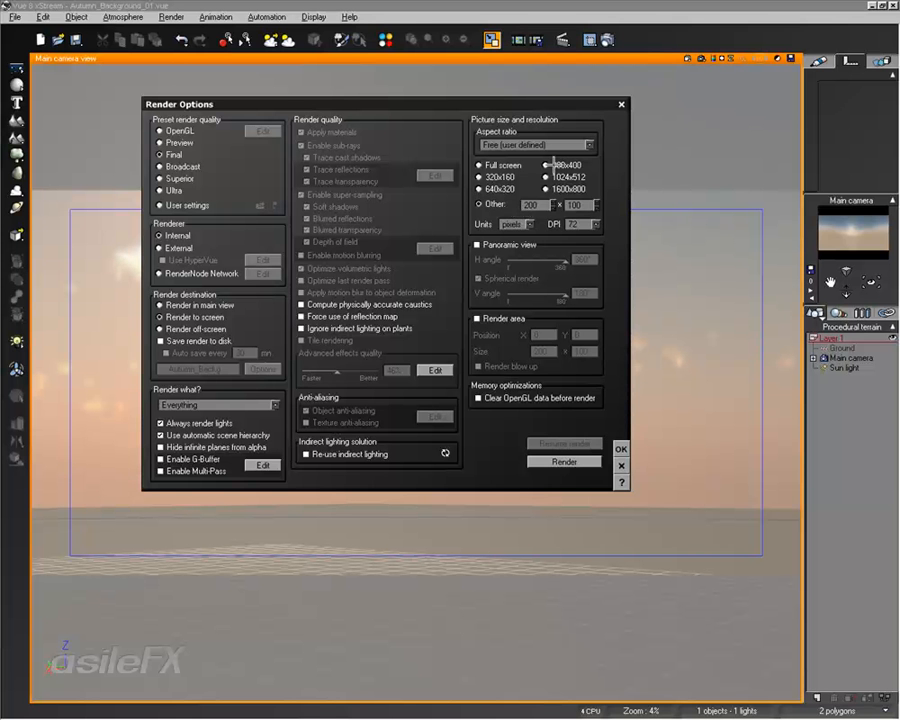
{"action": "left_click", "coordinate": [621, 449]}
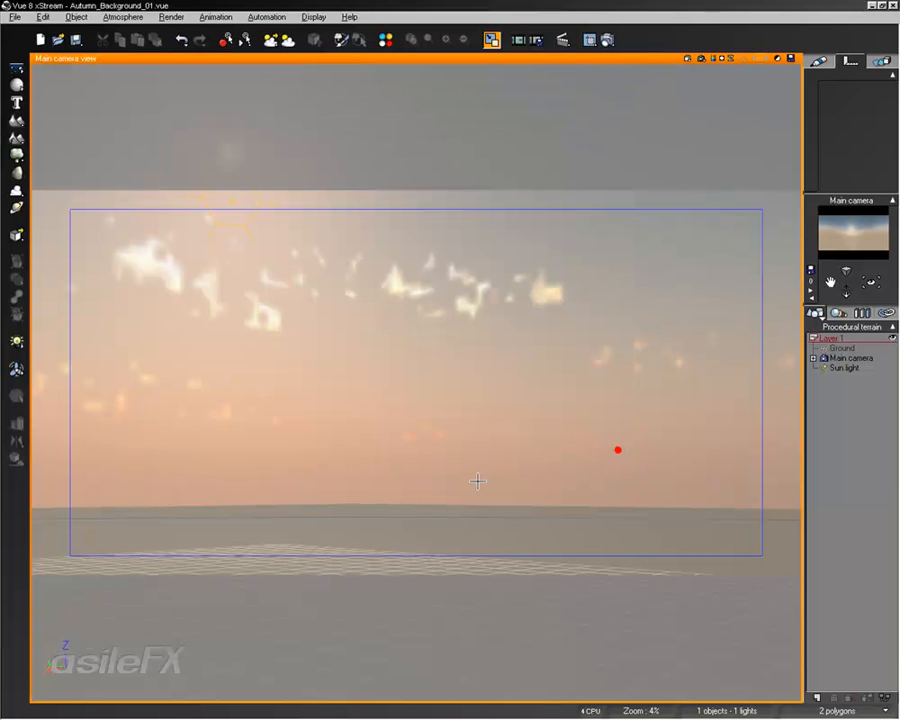
- Switch the atmosphere model to Environment mapping
{"action": "left_click", "coordinate": [118, 17]}
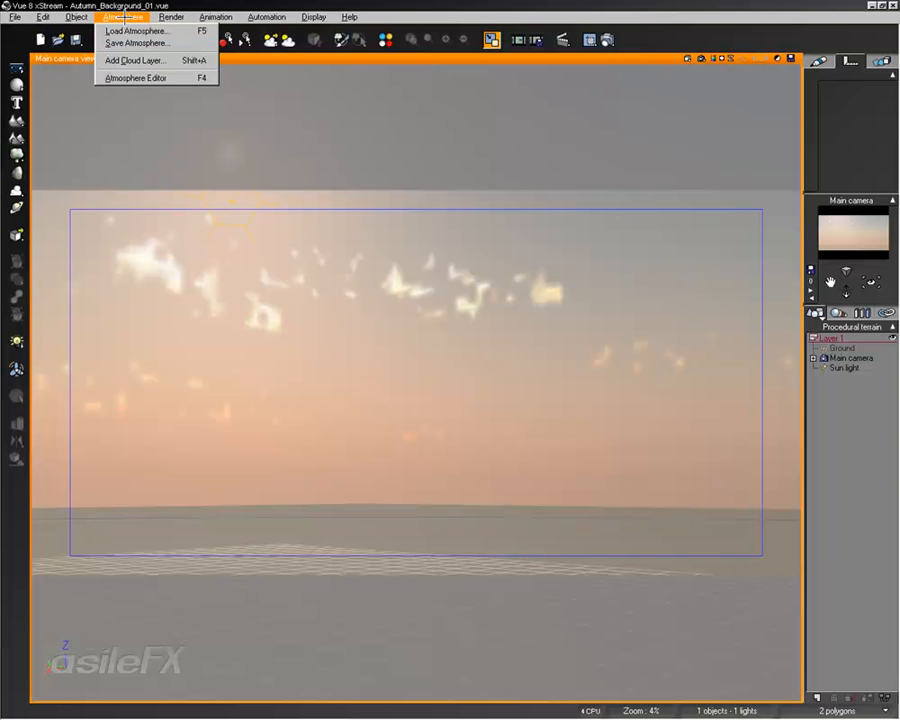
{"action": "left_click", "coordinate": [131, 77]}
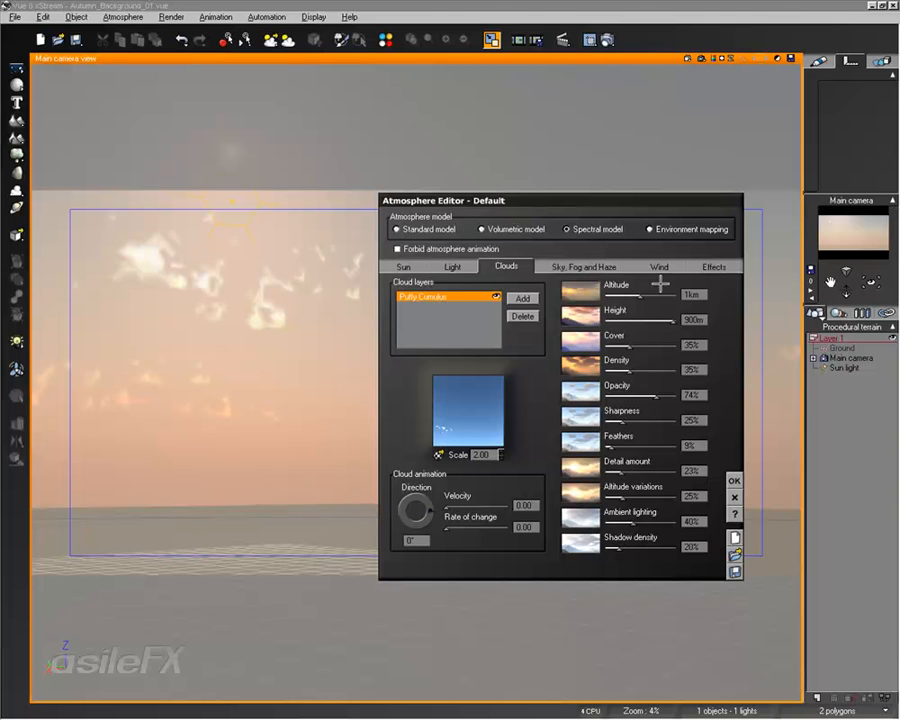
{"action": "left_click", "coordinate": [686, 229]}
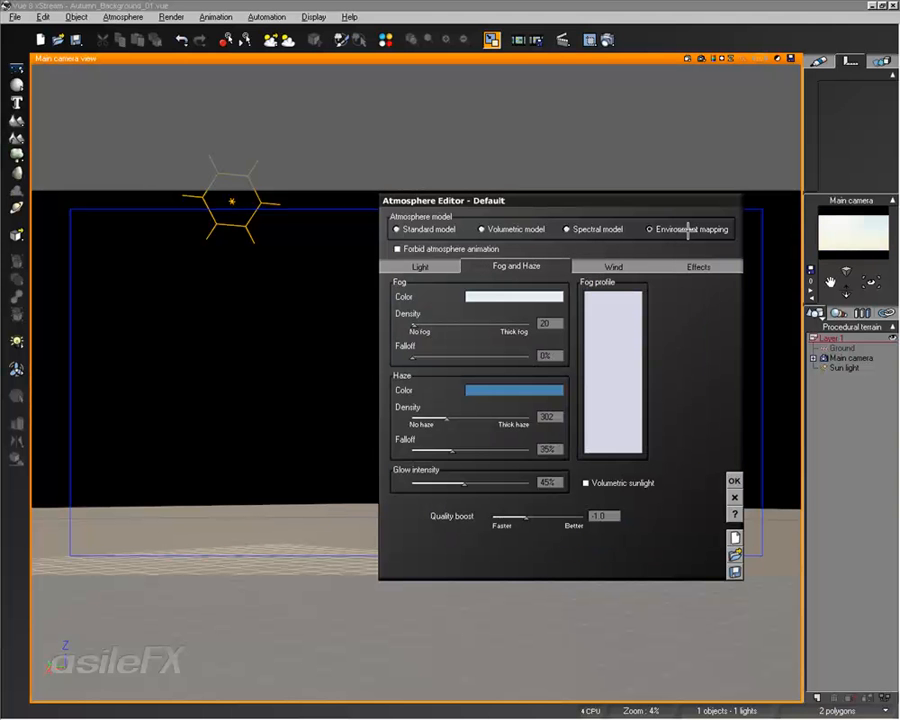
- Load HDRI_sphericalRender3 as the environment map and accept the automatic scene setup for image based lighting
{"action": "left_click", "coordinate": [700, 264]}
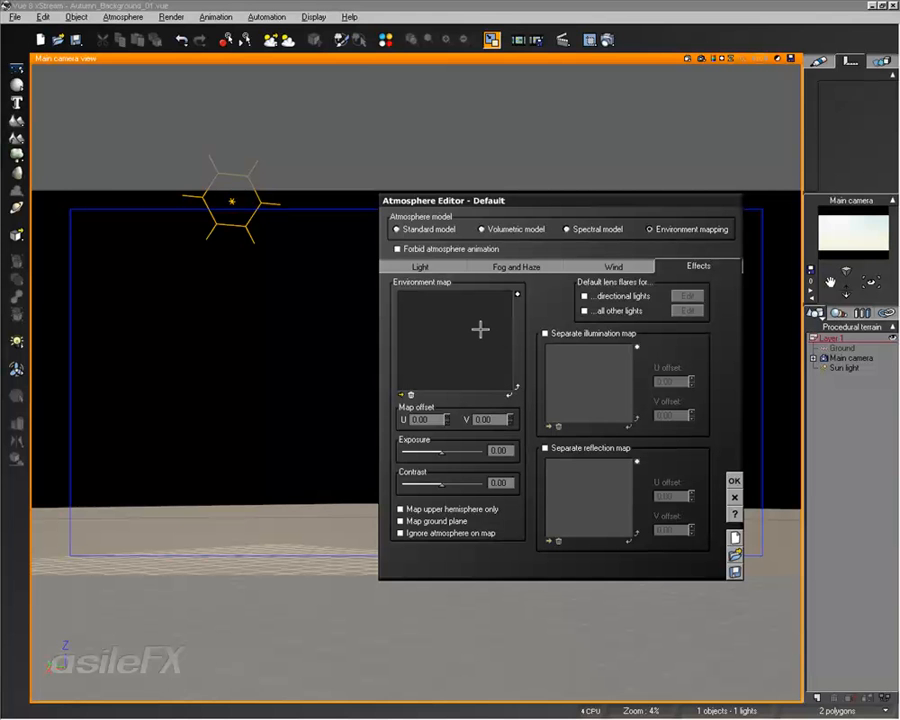
{"action": "left_click", "coordinate": [401, 395]}
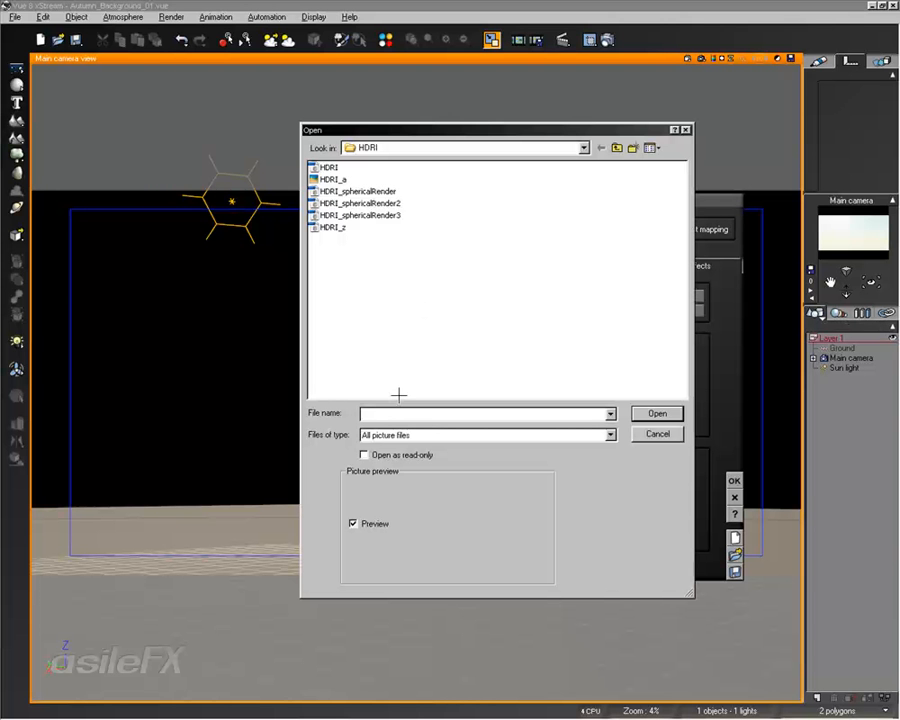
{"action": "left_click", "coordinate": [360, 215]}
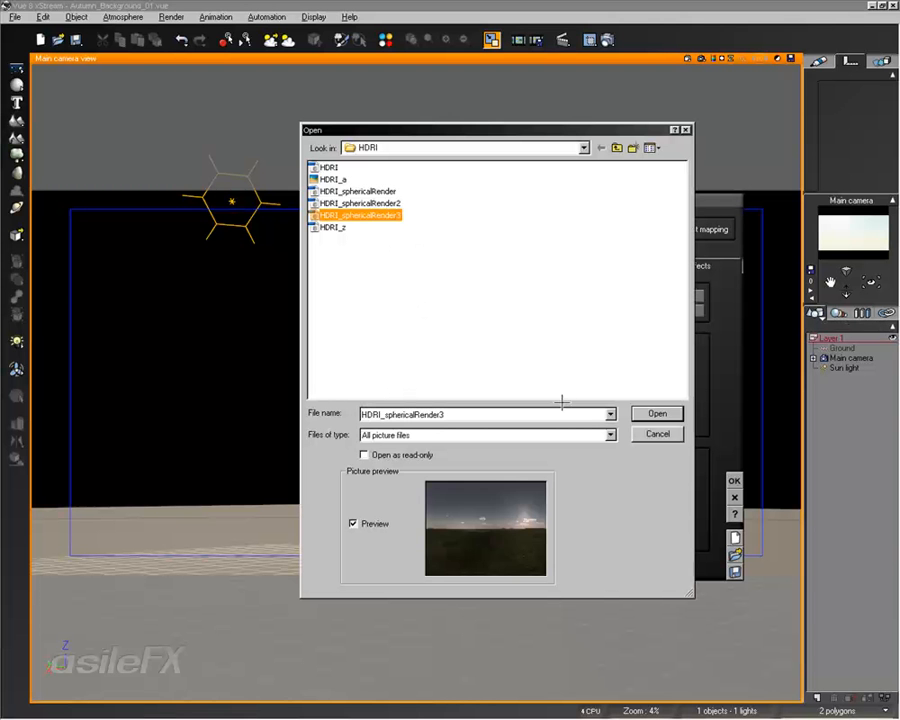
{"action": "left_click", "coordinate": [657, 413]}
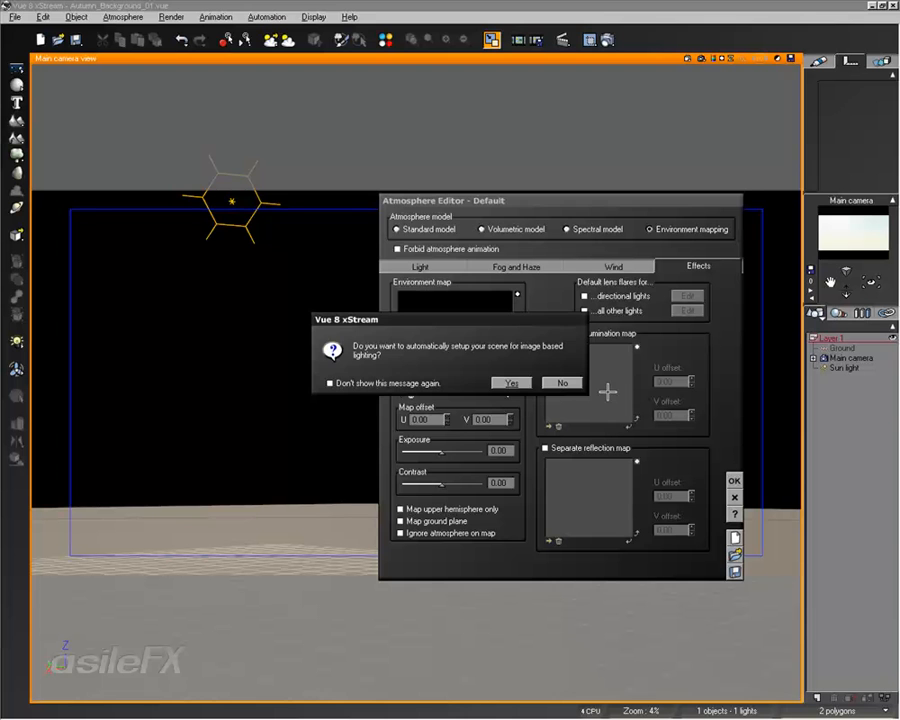
{"action": "left_click", "coordinate": [522, 380]}
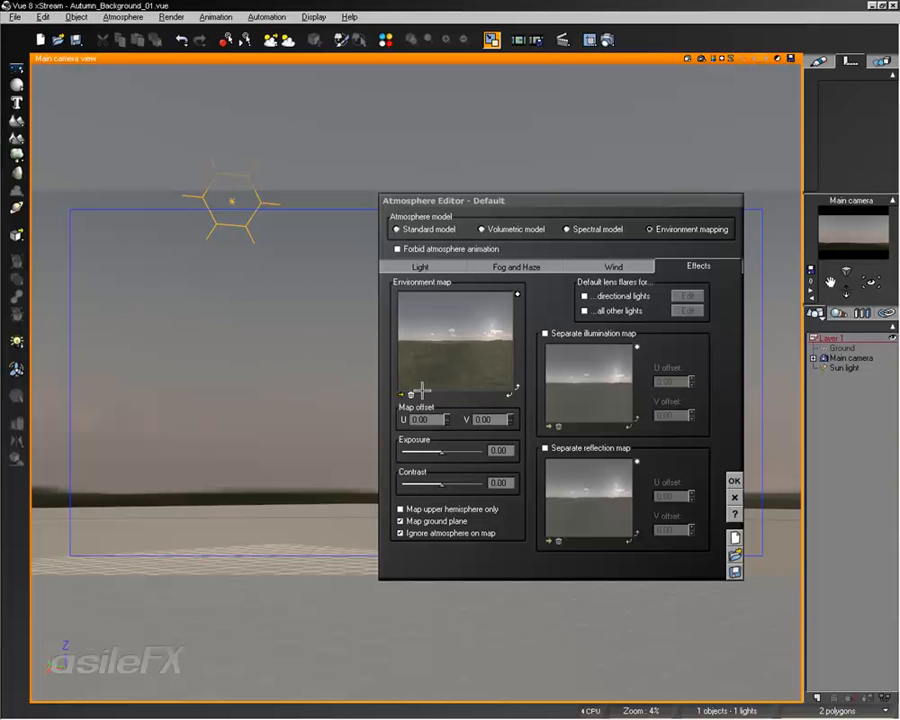
- Set the environment map's exposure to 0.10 and contrast to 0.09, and accept the atmosphere
{"action": "left_click_drag", "start_coordinate": [441, 452], "coordinate": [454, 488]}
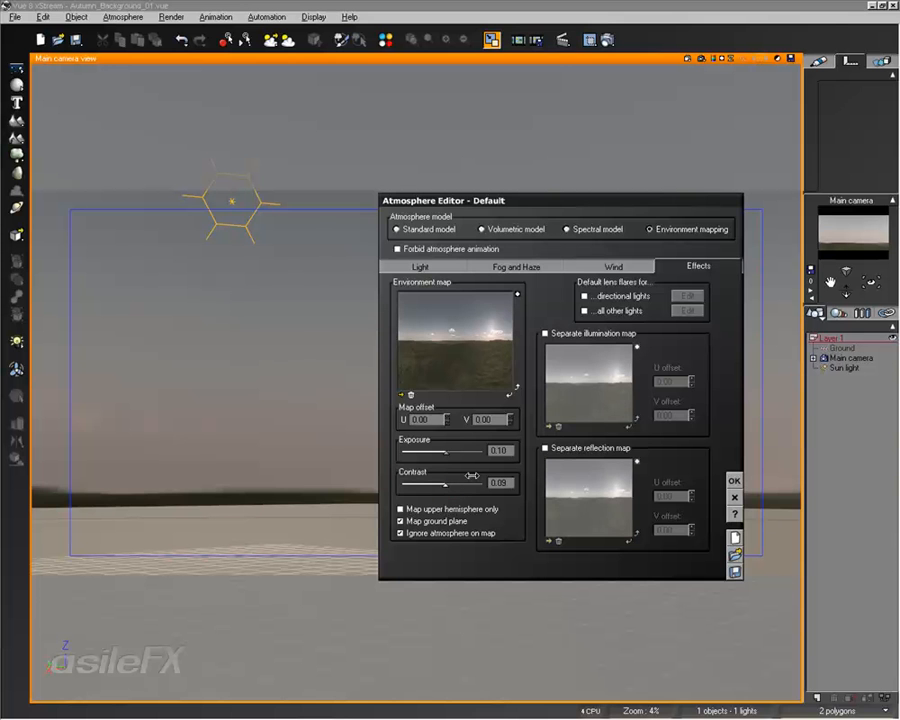
{"action": "left_click", "coordinate": [734, 480]}
- Turn the main camera around the environment and render the main view toward the clouds and toward the ground
{"action": "right_click_drag", "start_coordinate": [525, 405], "coordinate": [619, 399]}
{"action": "right_click_drag", "start_coordinate": [361, 426], "coordinate": [520, 426]}
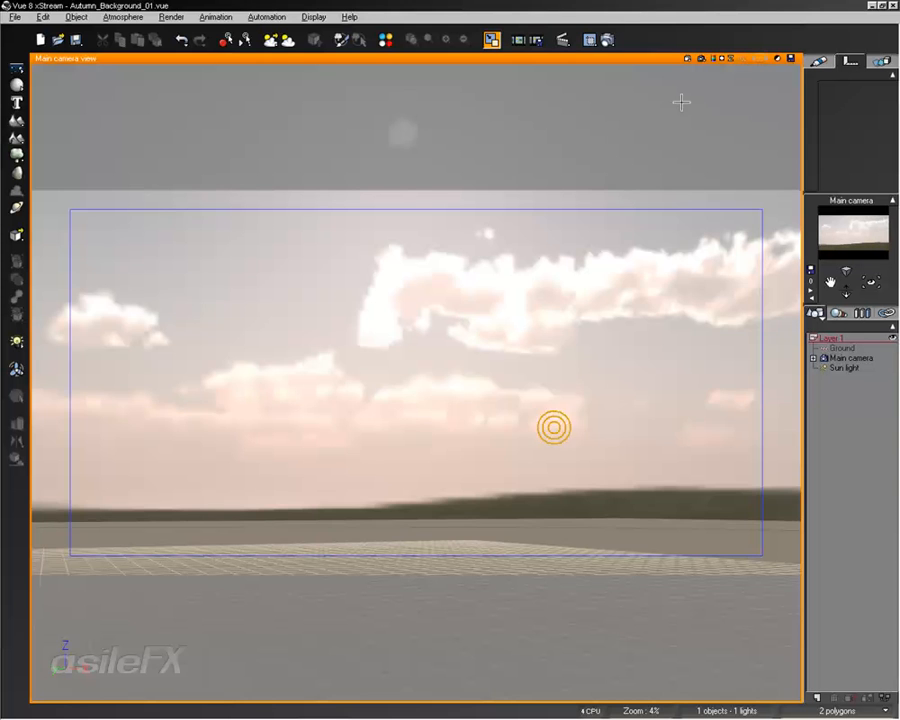
{"action": "left_click", "coordinate": [701, 58]}
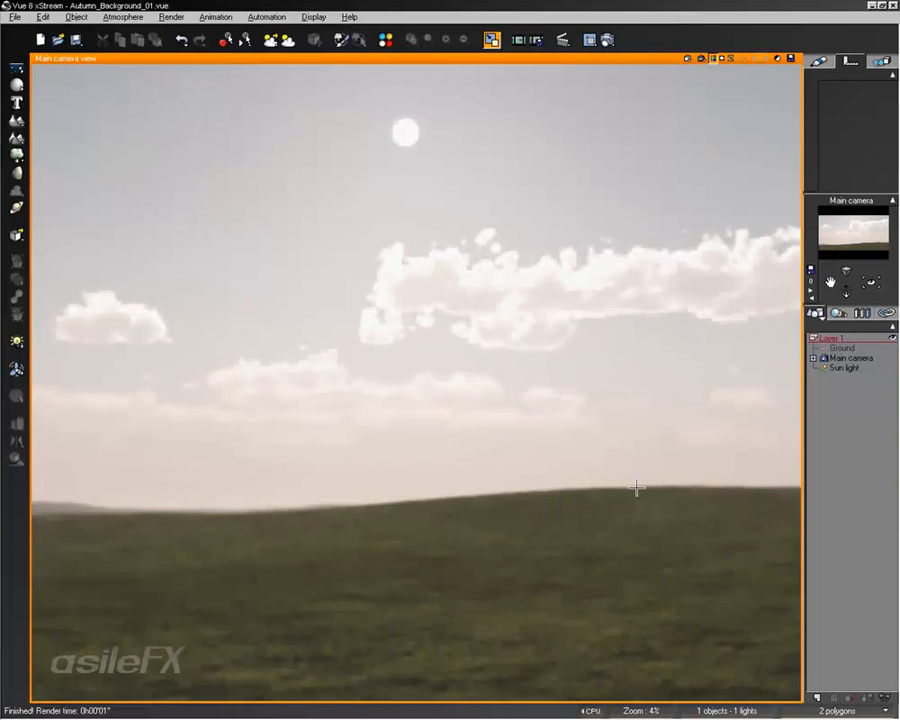
{"action": "left_click", "coordinate": [528, 580]}
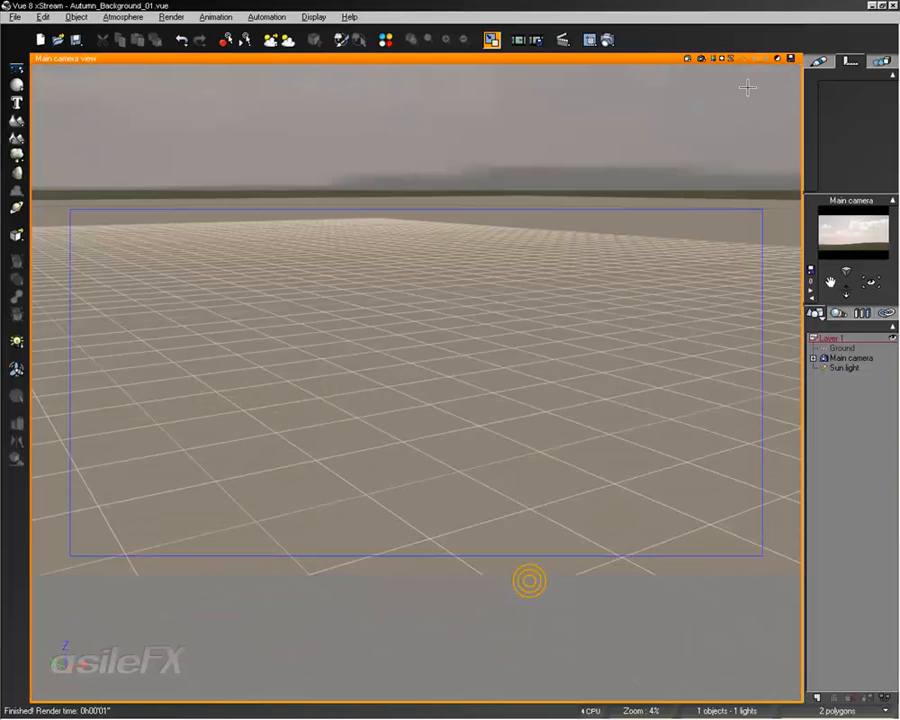
{"action": "left_click", "coordinate": [701, 59]}
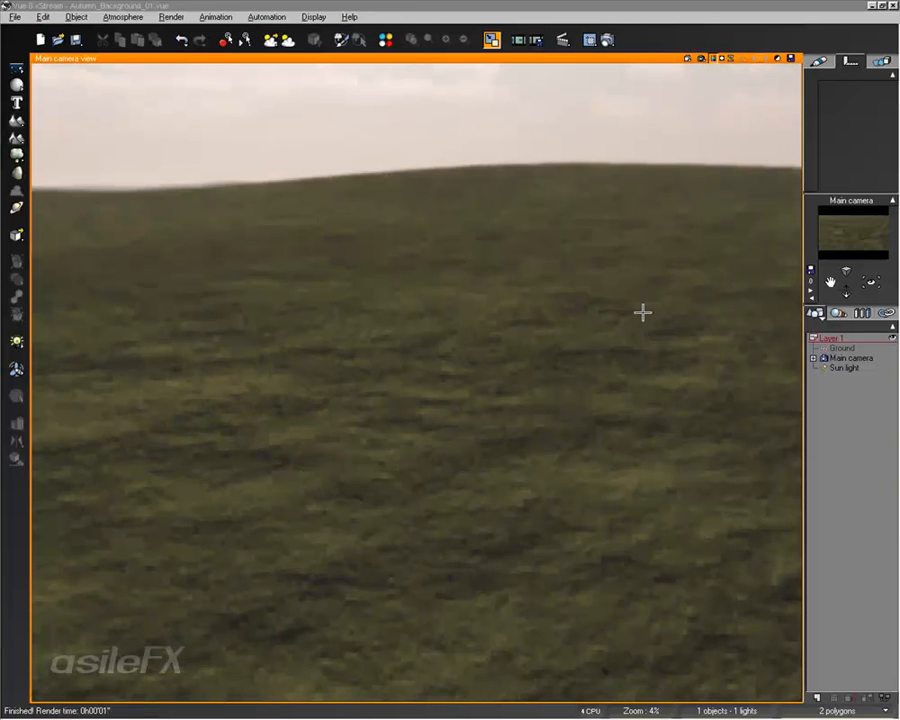
{"action": "left_click", "coordinate": [600, 385]}
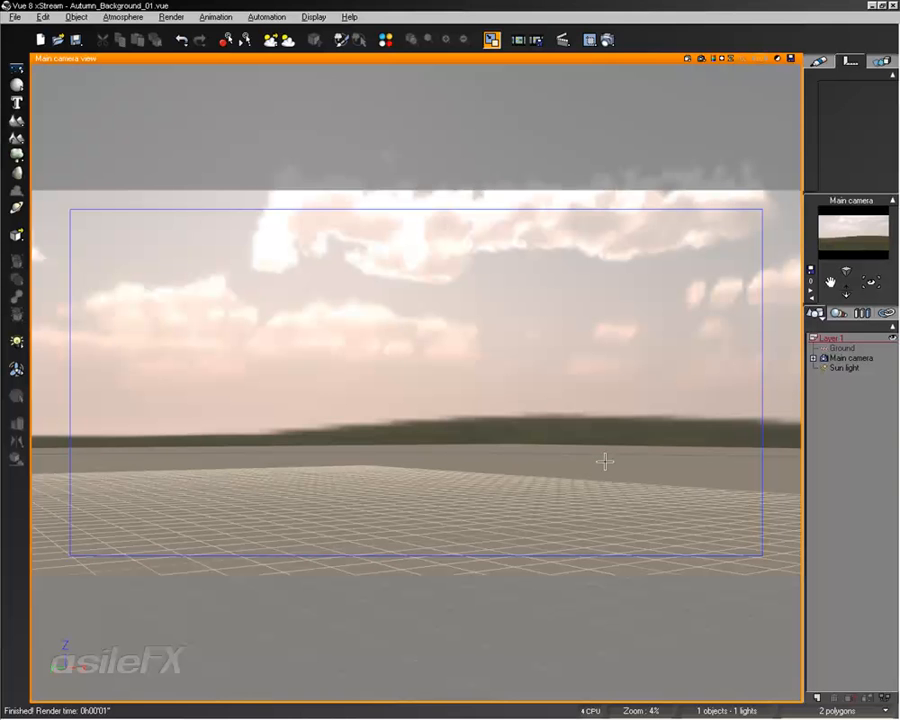
- Apply the grass_nativechanged_001-3 material from the GrassMats collection to the Ground plane
{"action": "right_click_drag", "start_coordinate": [605, 449], "coordinate": [617, 518]}
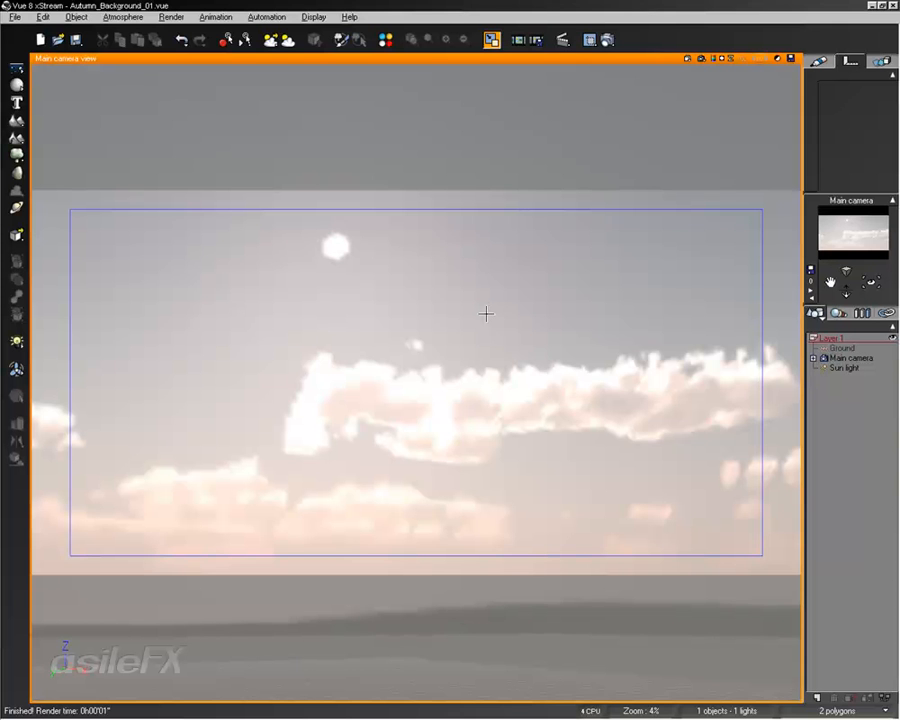
{"action": "right_click_drag", "start_coordinate": [476, 406], "coordinate": [472, 319]}
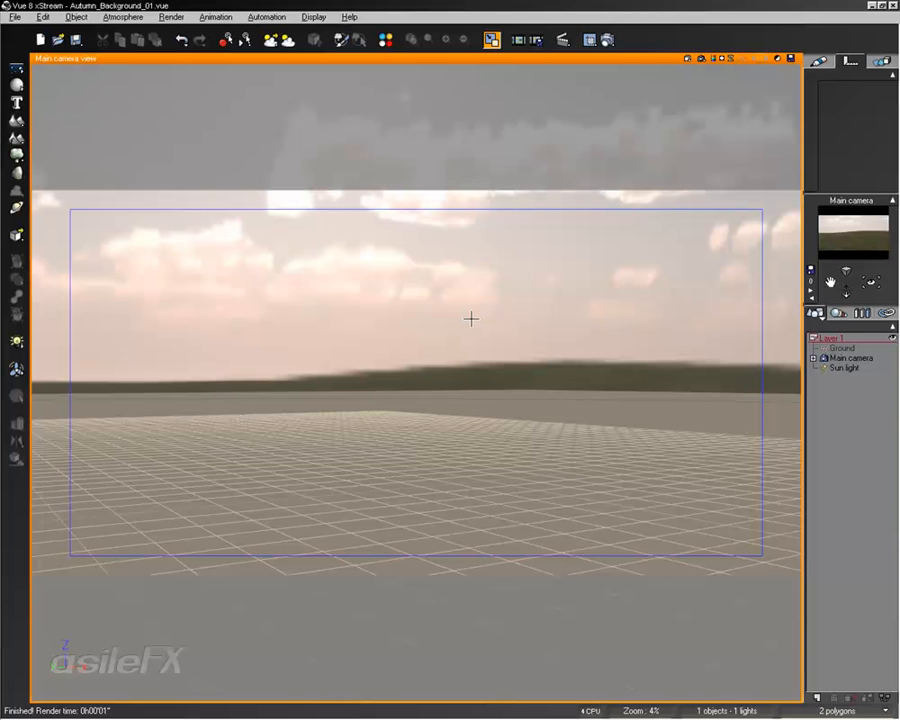
{"action": "left_click", "coordinate": [841, 347]}
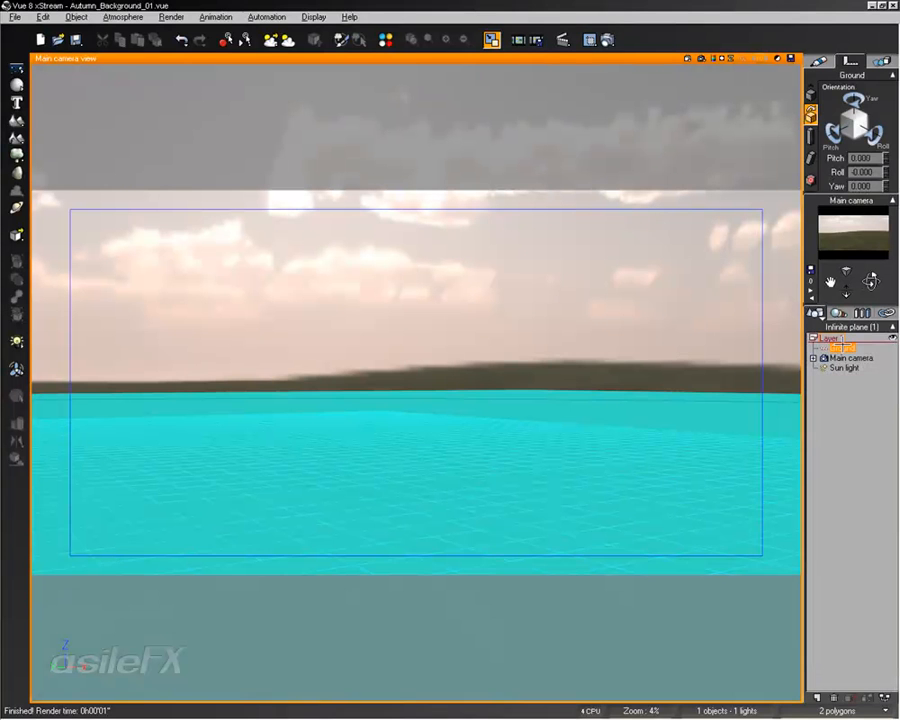
{"action": "left_click", "coordinate": [822, 61]}
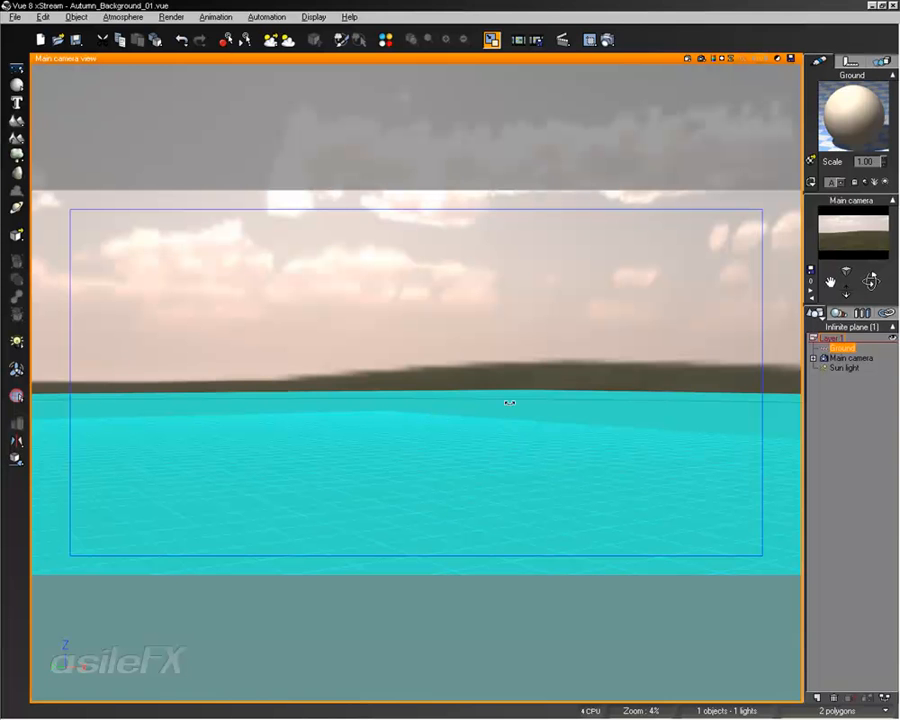
{"action": "left_click", "coordinate": [854, 407]}
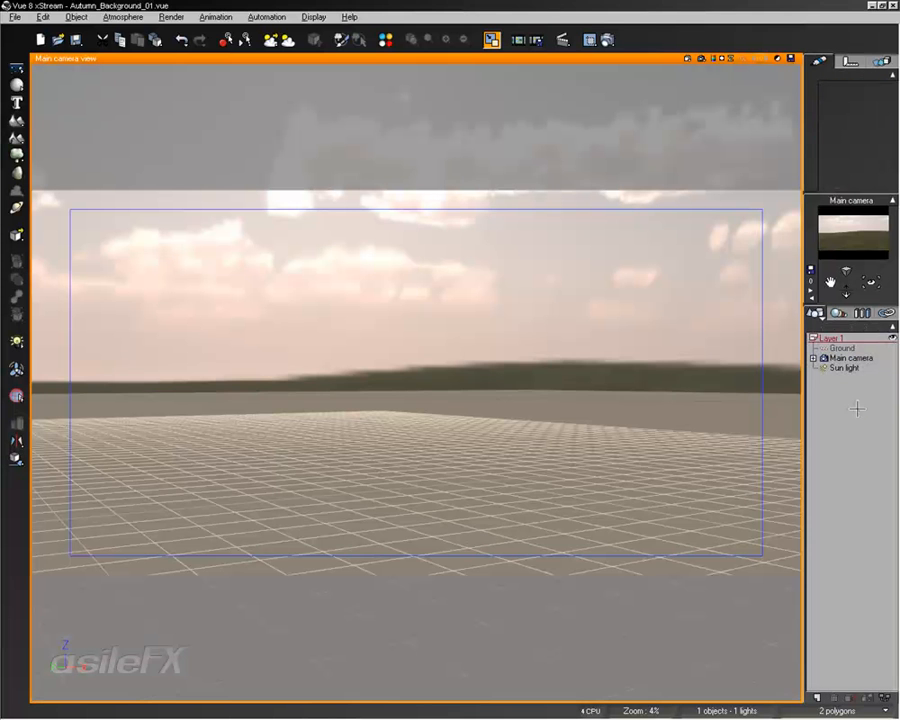
{"action": "left_click", "coordinate": [845, 349]}
{"action": "left_click", "coordinate": [812, 160]}
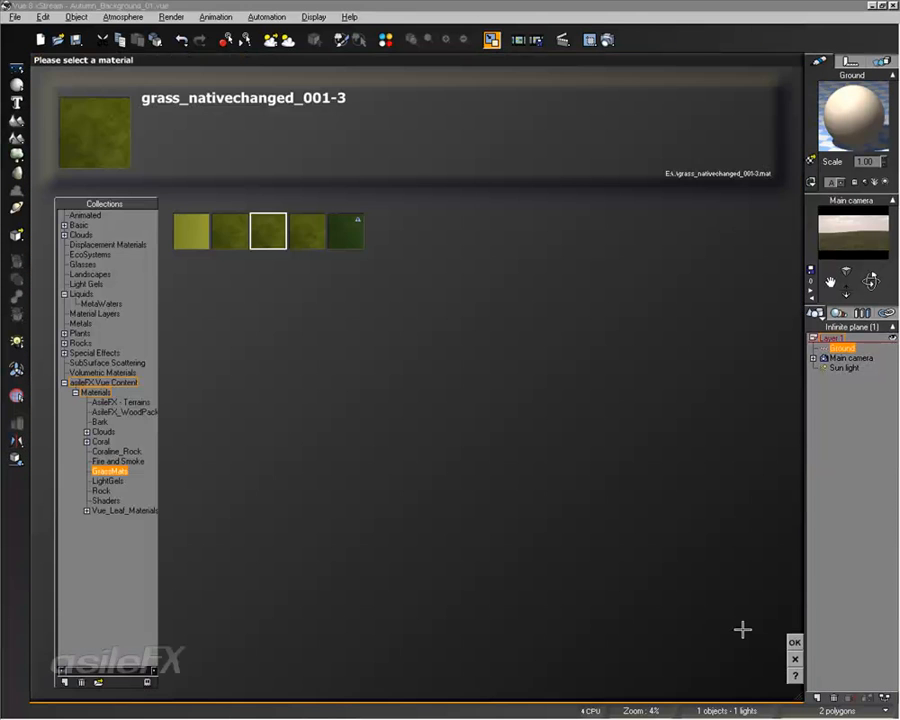
{"action": "left_click", "coordinate": [793, 637]}
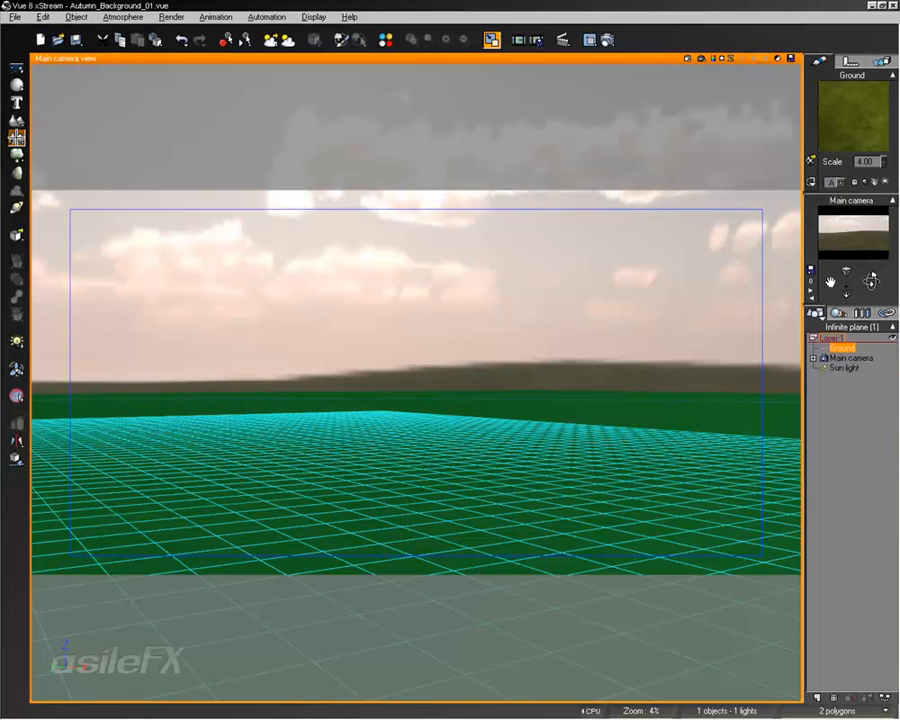
- Open the Autumn_Background scene without saving the changes to the current scene
{"action": "left_click", "coordinate": [16, 137]}
{"action": "key", "text": "Delete"}
{"action": "left_click", "coordinate": [14, 17]}
{"action": "left_click", "coordinate": [24, 42]}
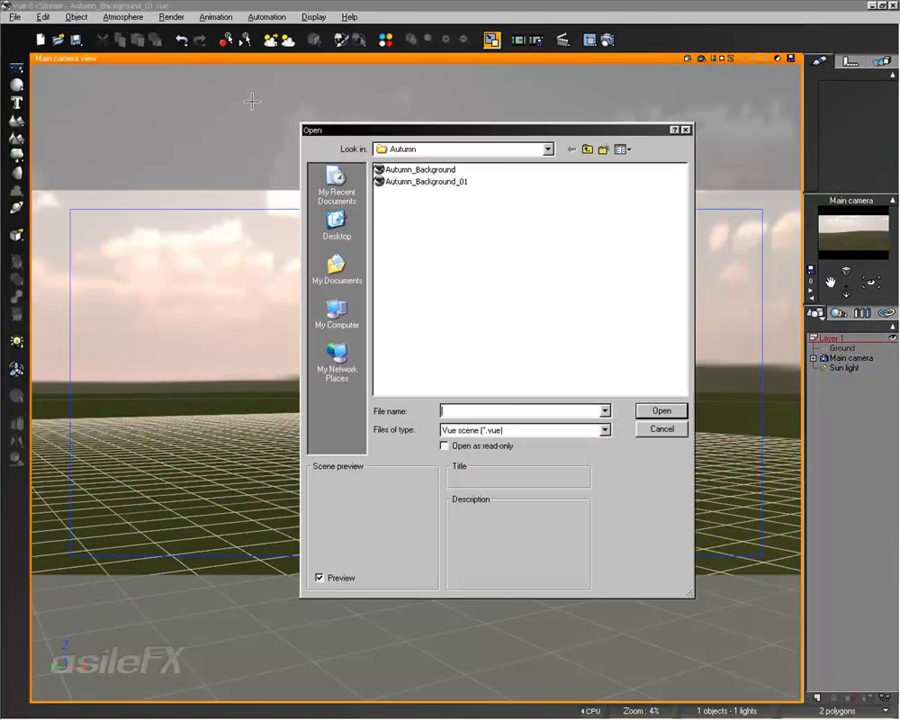
{"action": "left_click", "coordinate": [441, 170]}
{"action": "key", "text": "Return"}
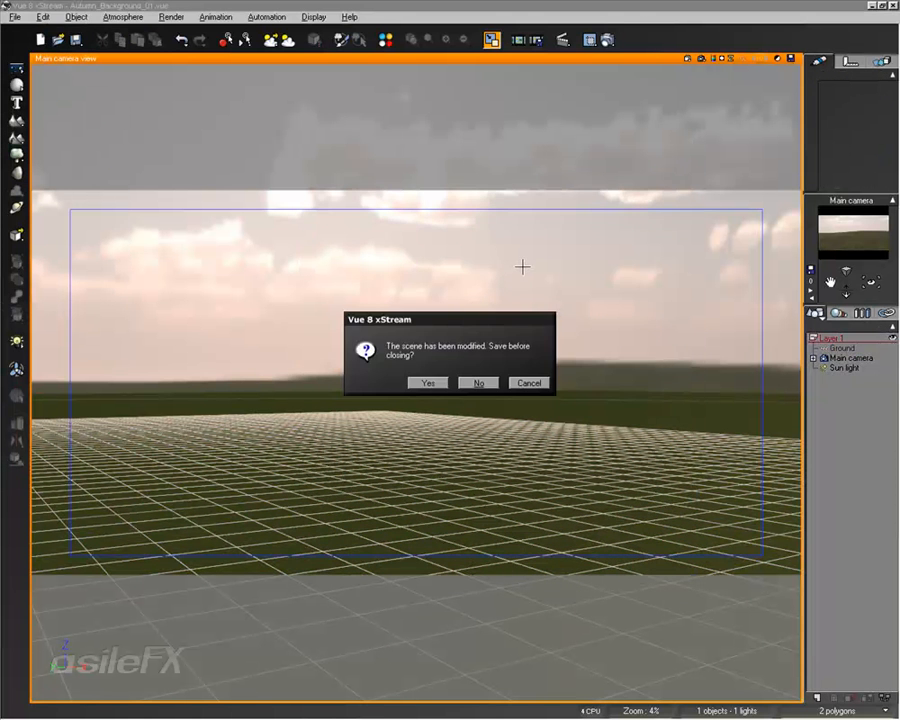
{"action": "left_click", "coordinate": [484, 378]}
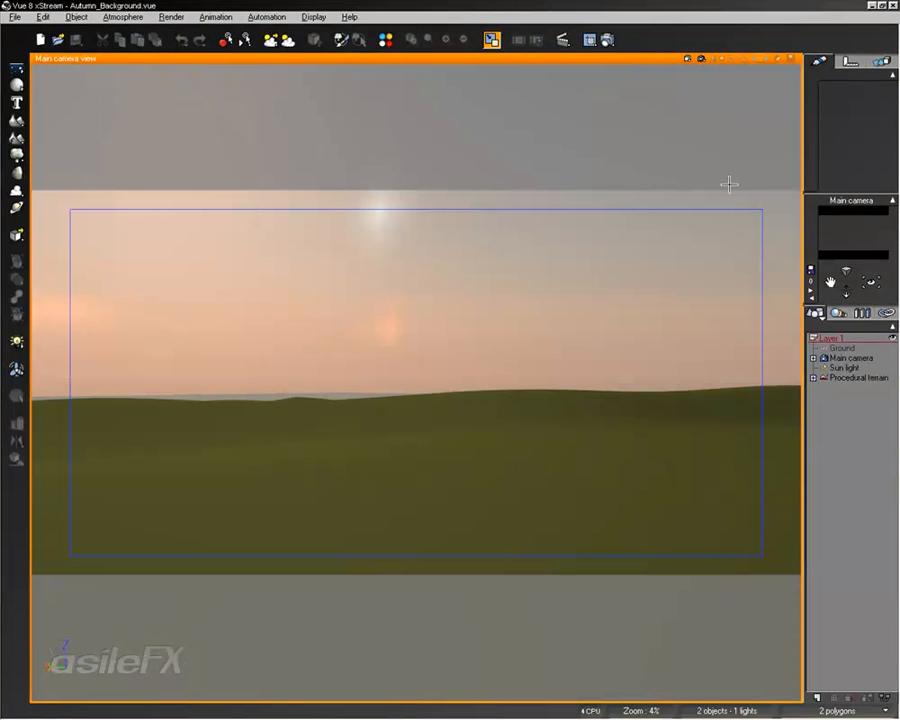
- Copy the terrain's grass_nativechanged material onto the Ground plane and check the horizon in several camera directions
{"action": "left_click", "coordinate": [845, 348]}
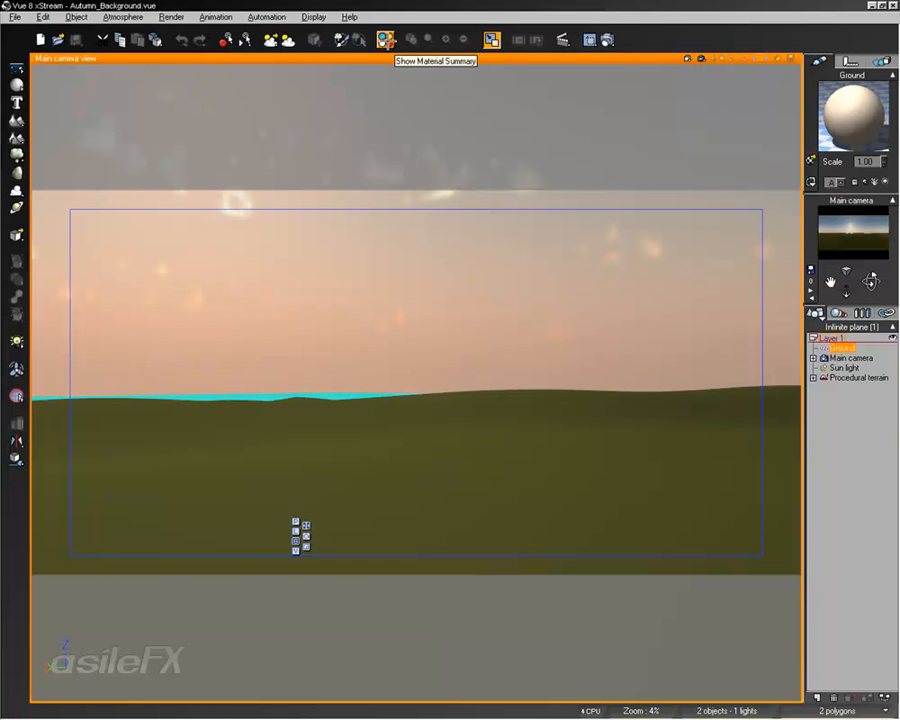
{"action": "left_click", "coordinate": [386, 40]}
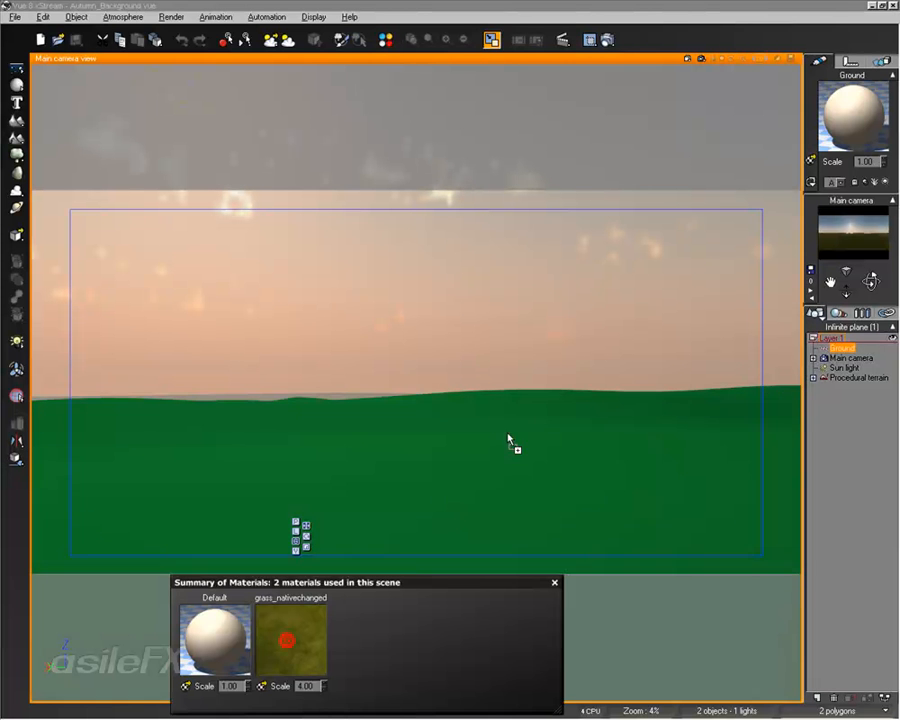
{"action": "left_click_drag", "start_coordinate": [671, 266], "coordinate": [862, 120]}
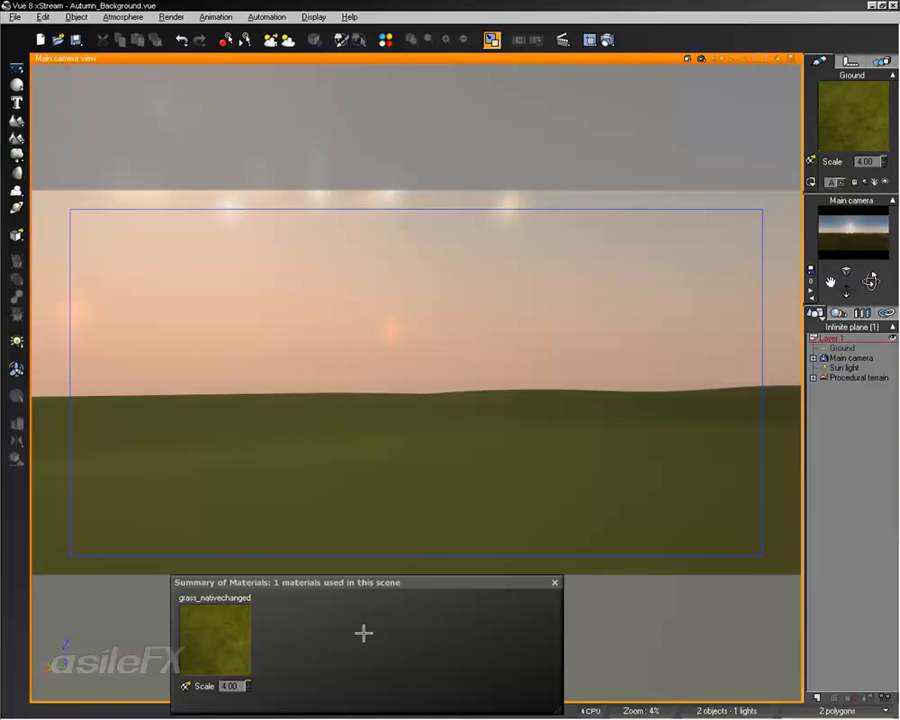
{"action": "left_click", "coordinate": [555, 582]}
{"action": "left_click", "coordinate": [855, 392]}
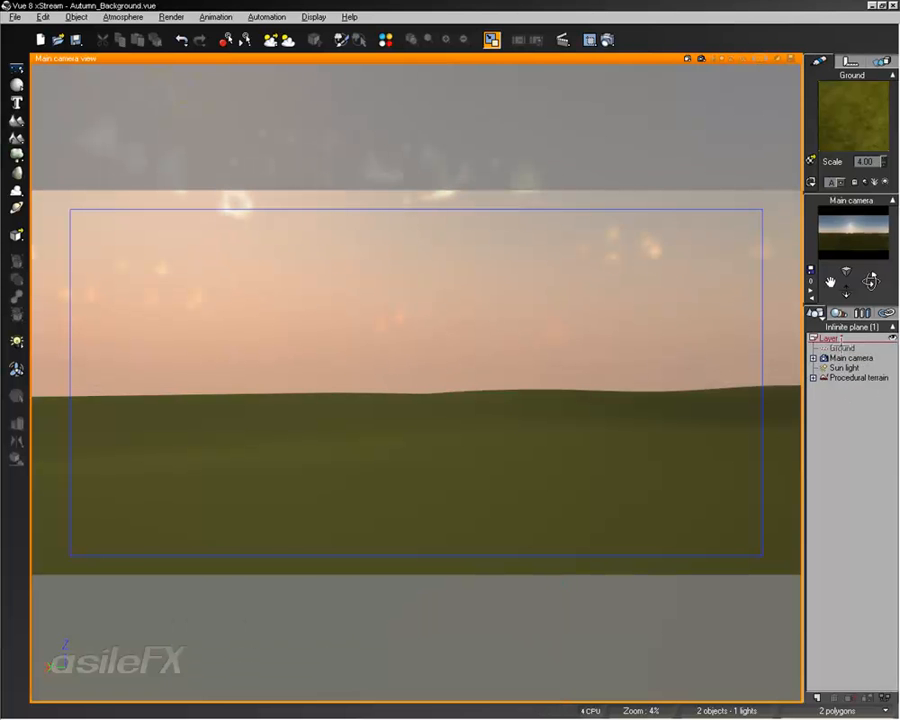
{"action": "right_click_drag", "start_coordinate": [265, 406], "coordinate": [62, 327]}
{"action": "right_click_drag", "start_coordinate": [656, 300], "coordinate": [372, 378]}
{"action": "right_click_drag", "start_coordinate": [615, 376], "coordinate": [165, 394]}
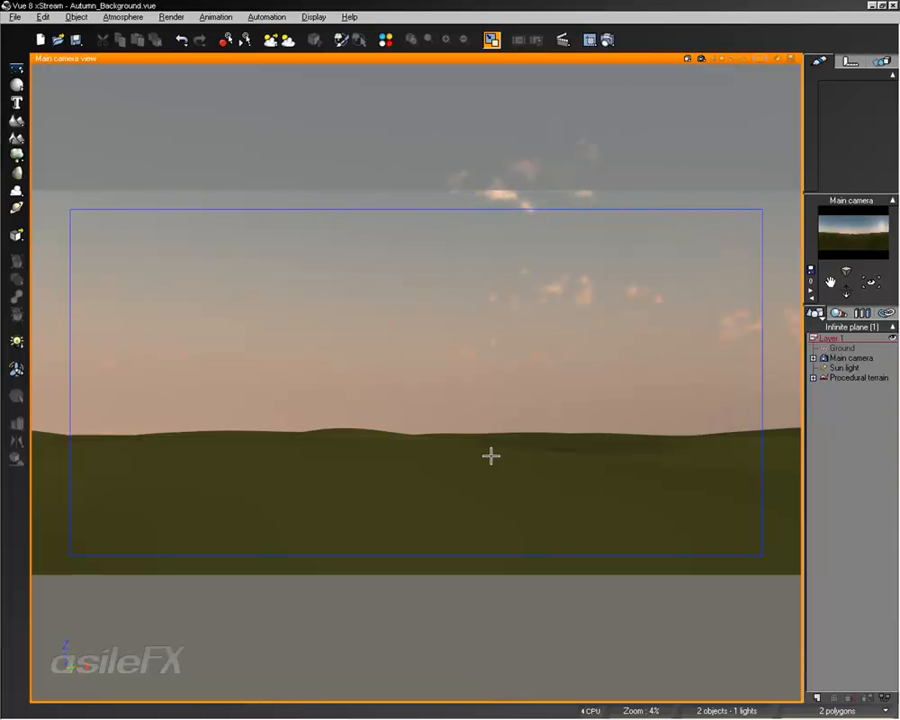
{"action": "right_click_drag", "start_coordinate": [370, 422], "coordinate": [597, 422]}
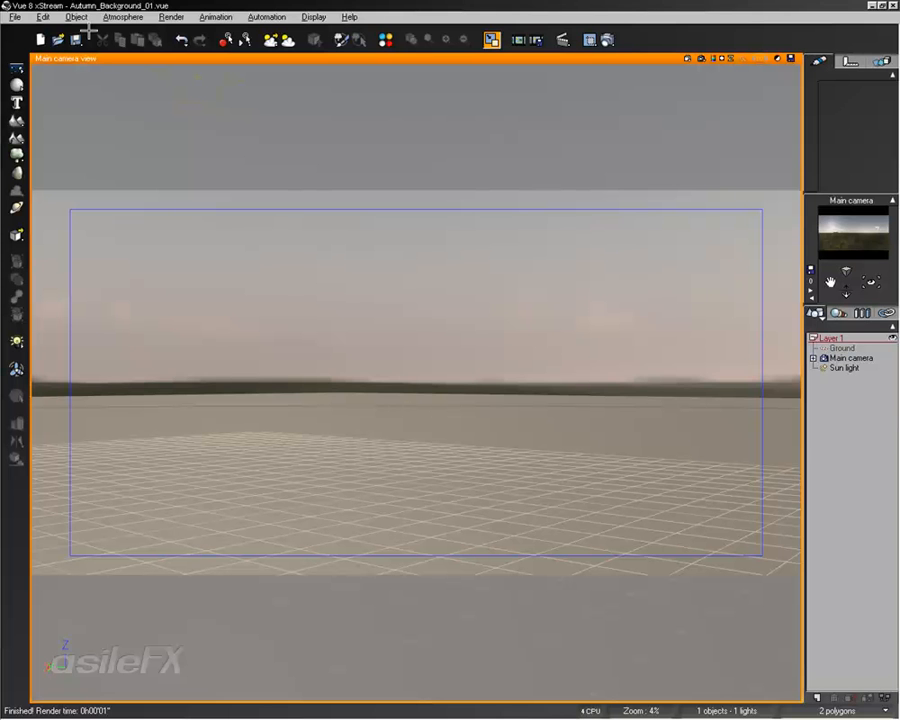
- Turn off the panoramic view in the render options of the Autumn_Background_01 scene
{"action": "right_click_drag", "start_coordinate": [238, 250], "coordinate": [209, 253]}
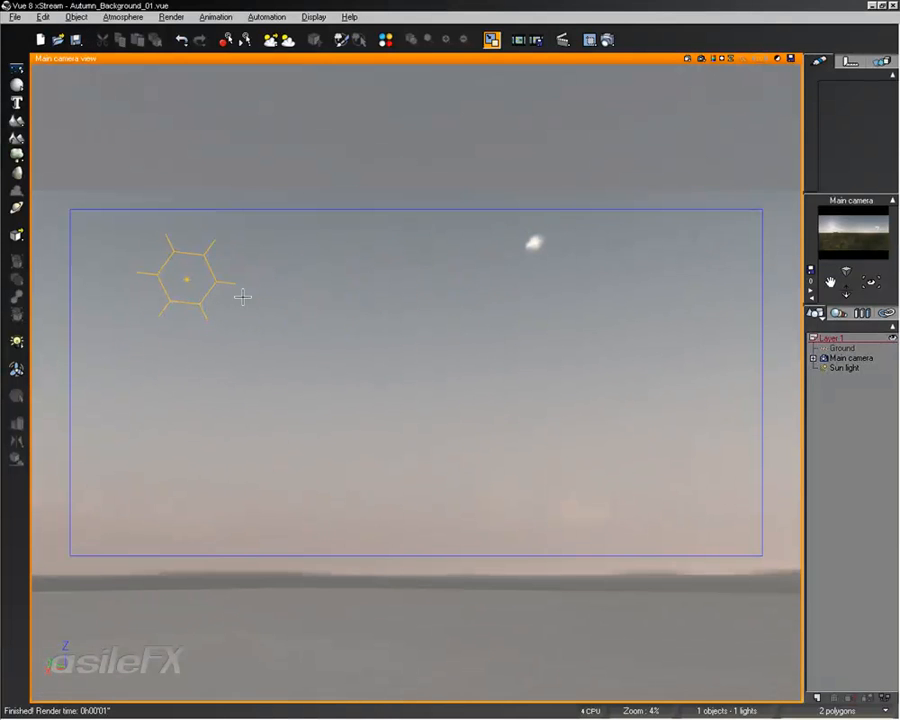
{"action": "left_click", "coordinate": [590, 40]}
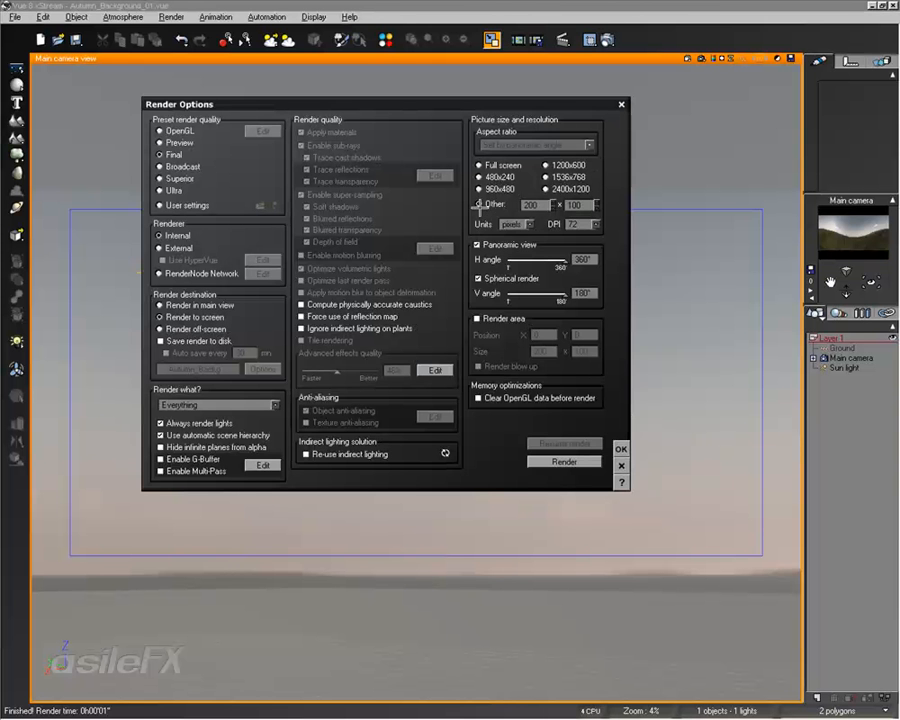
{"action": "left_click", "coordinate": [517, 246]}
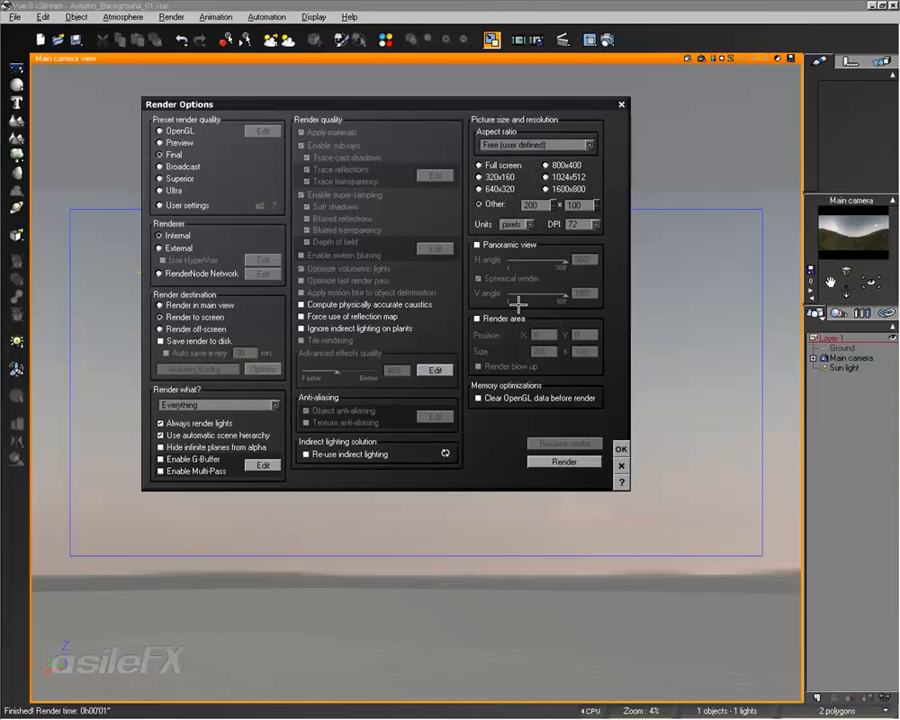
{"action": "left_click", "coordinate": [621, 449]}
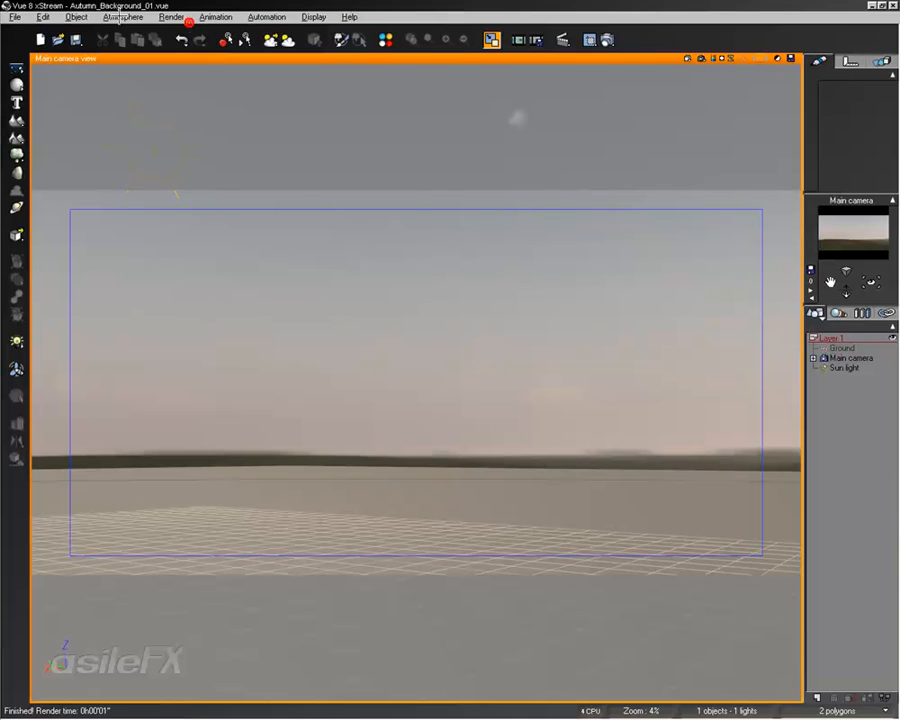
- Open the atmosphere editor and review the fog and haze settings and the environment map effects
{"action": "left_click", "coordinate": [122, 17]}
{"action": "left_click", "coordinate": [145, 77]}
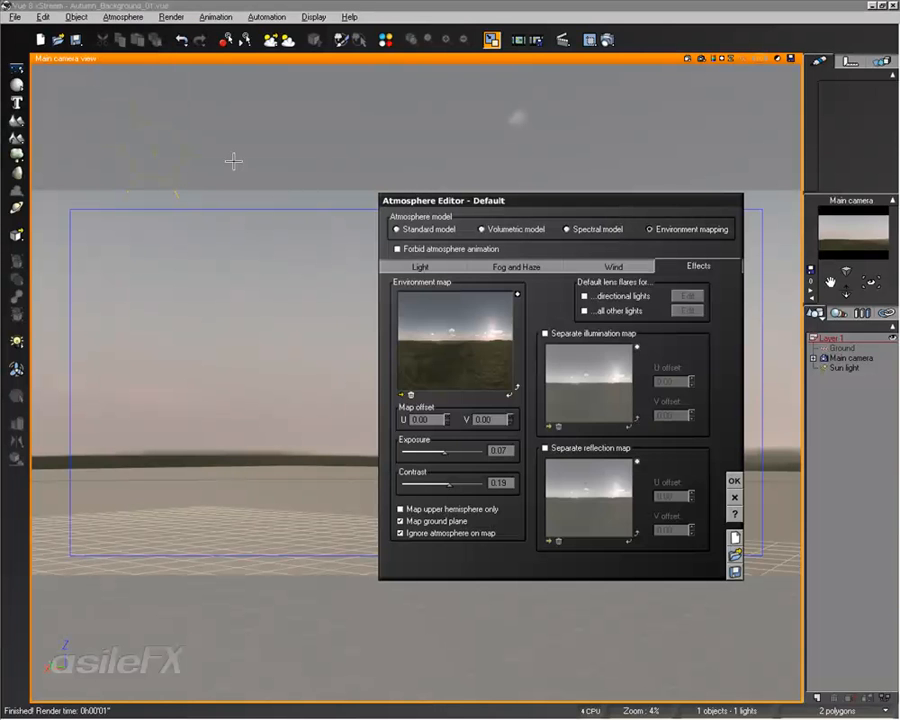
{"action": "left_click", "coordinate": [536, 266]}
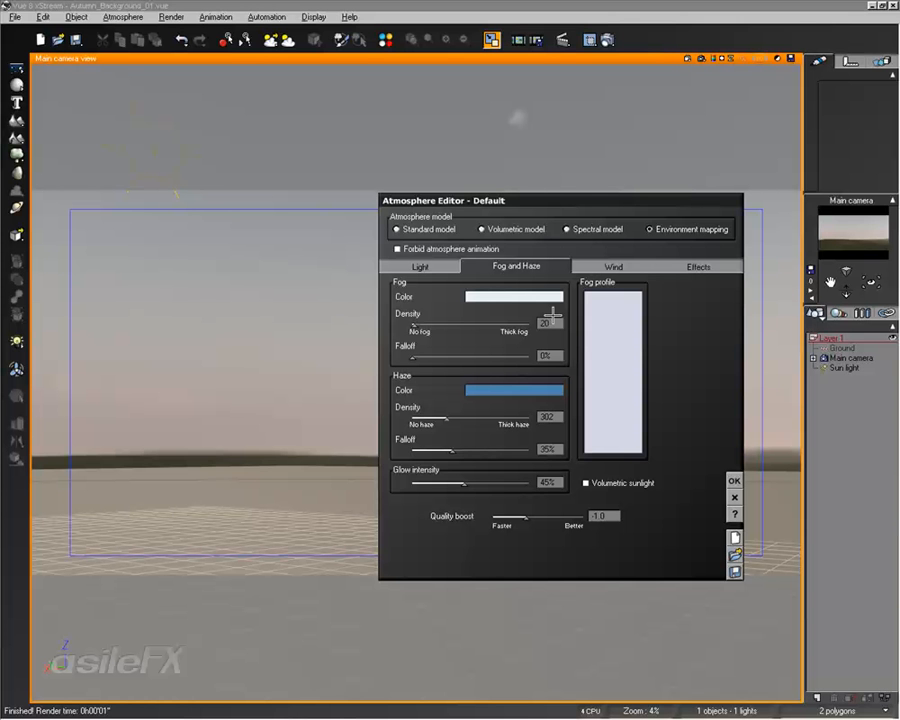
{"action": "left_click", "coordinate": [694, 266]}
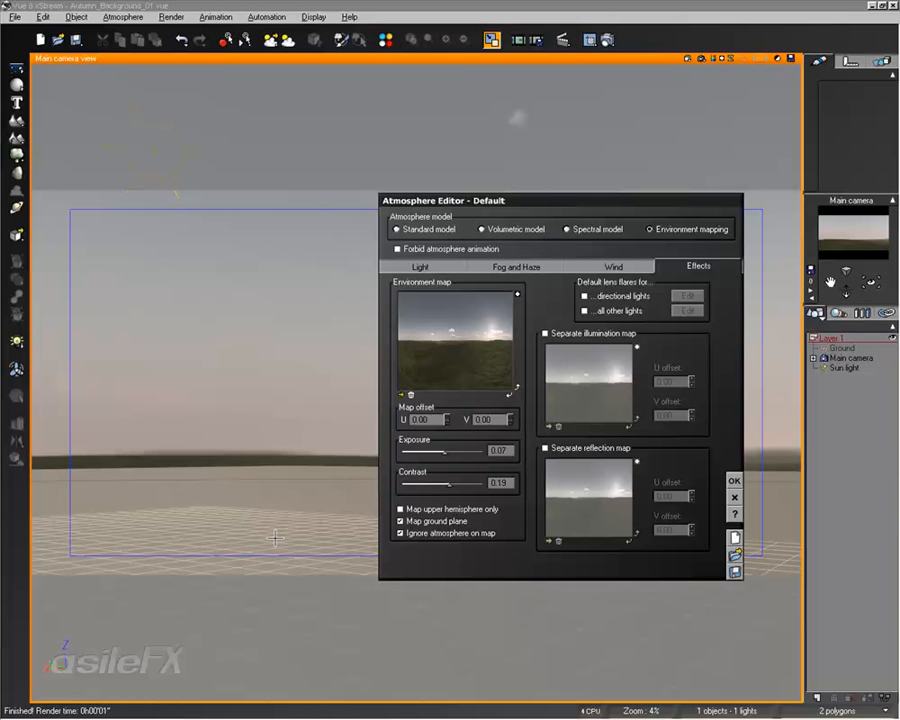
- Try mapping the environment map to the upper hemisphere only and restore the ground plane mapping
{"action": "left_click", "coordinate": [443, 508]}
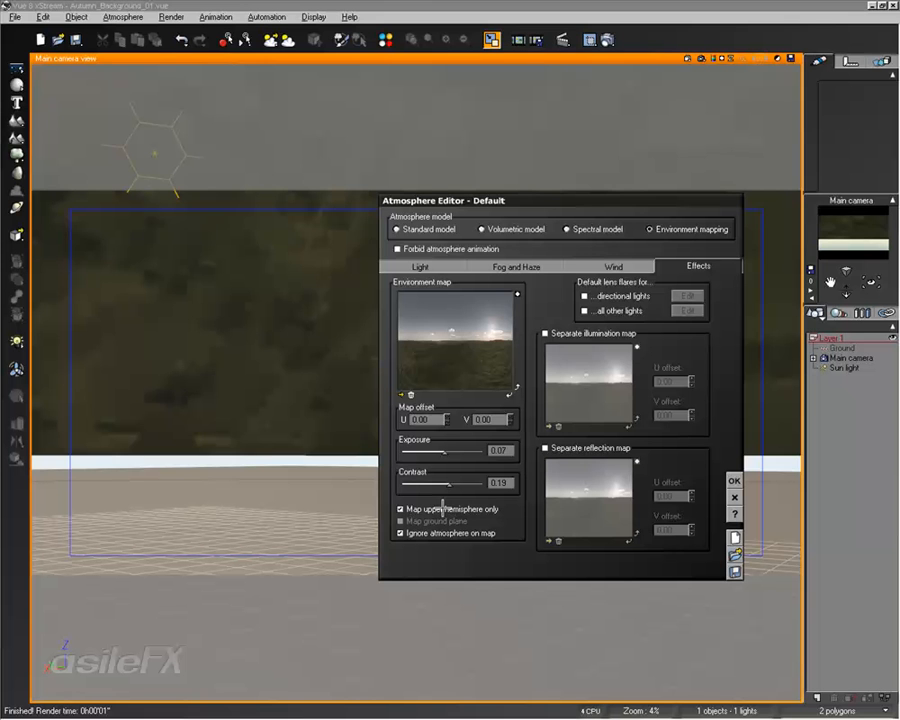
{"action": "left_click", "coordinate": [443, 508]}
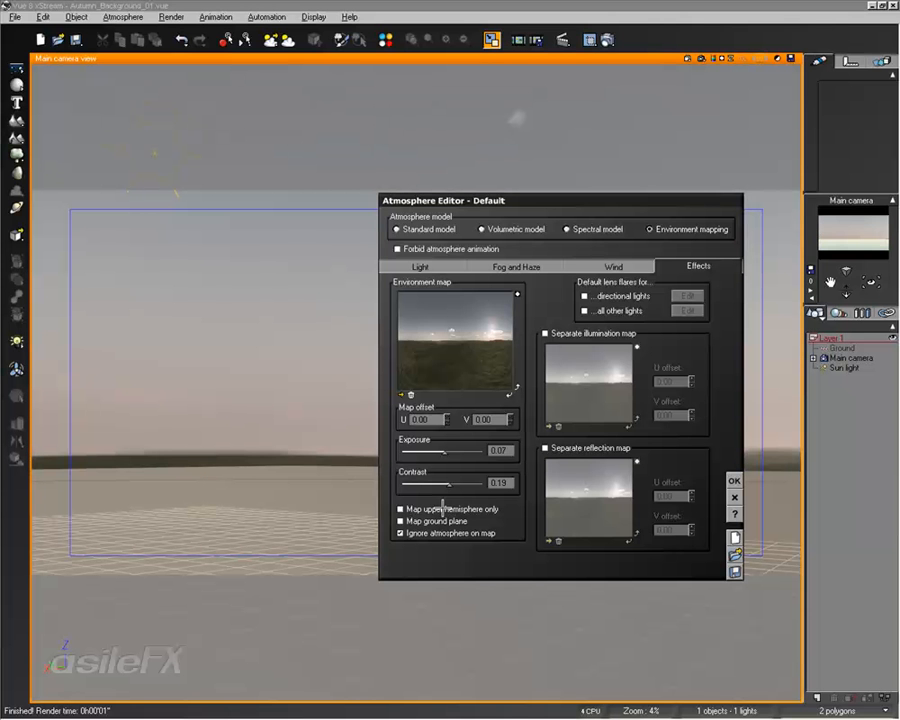
{"action": "left_click", "coordinate": [443, 519]}
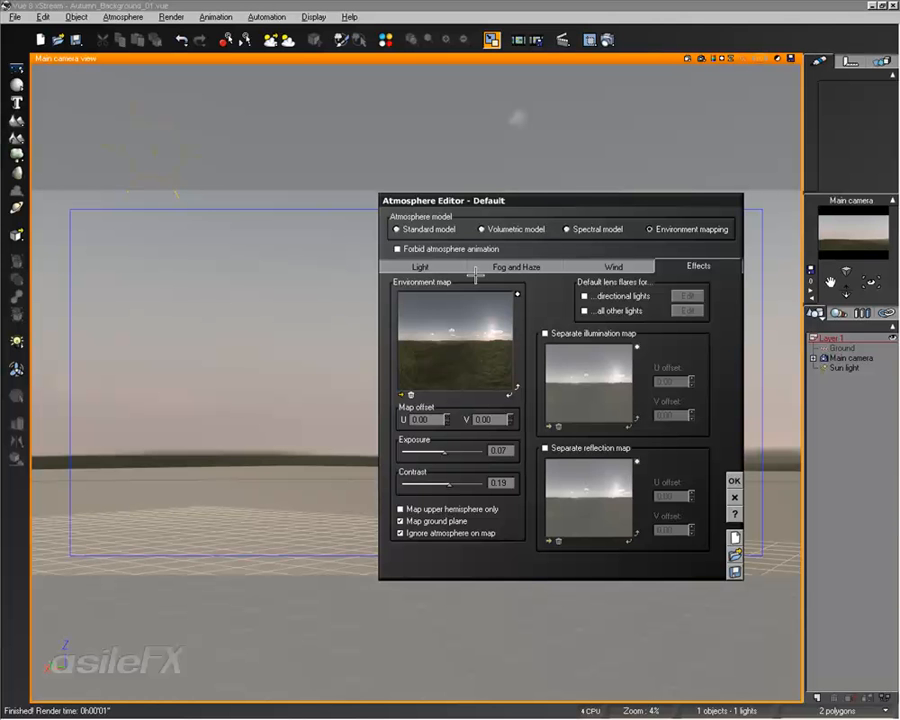
- Set the lighting model to Global ambience and shift the light balance from ambient toward sunlight
{"action": "left_click", "coordinate": [430, 266]}
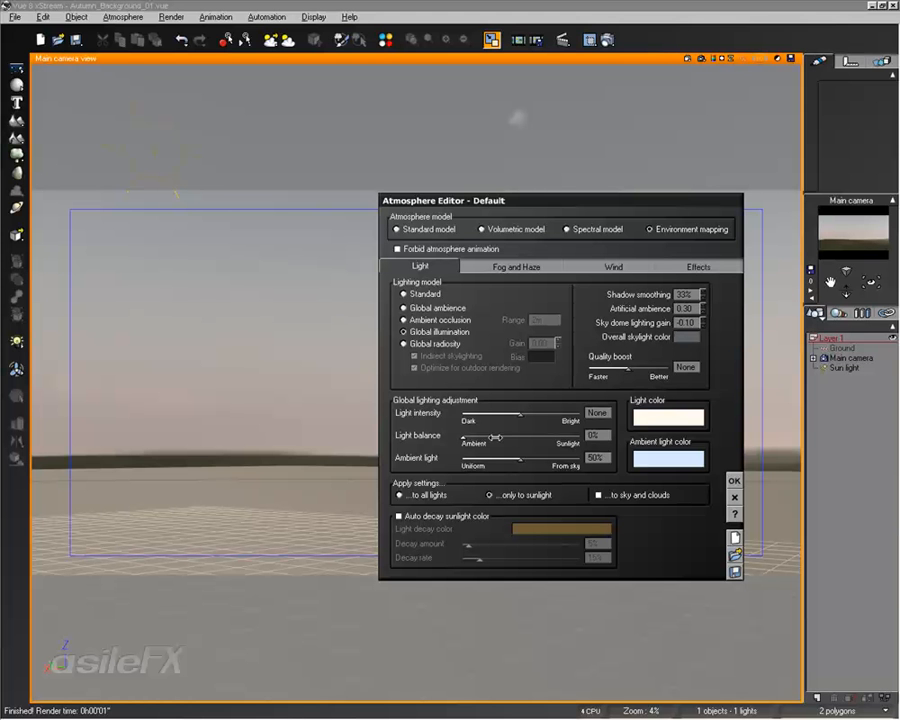
{"action": "left_click", "coordinate": [414, 308]}
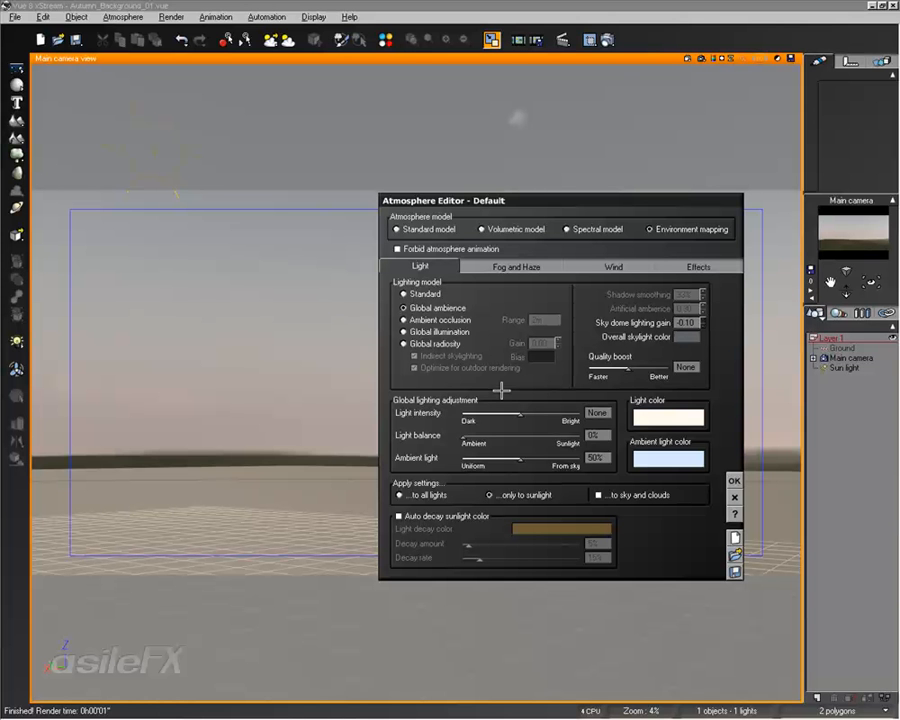
{"action": "left_click_drag", "start_coordinate": [468, 438], "coordinate": [524, 440]}
- Lower the atmosphere's fog and haze densities and accept the atmosphere settings
{"action": "left_click", "coordinate": [683, 266]}
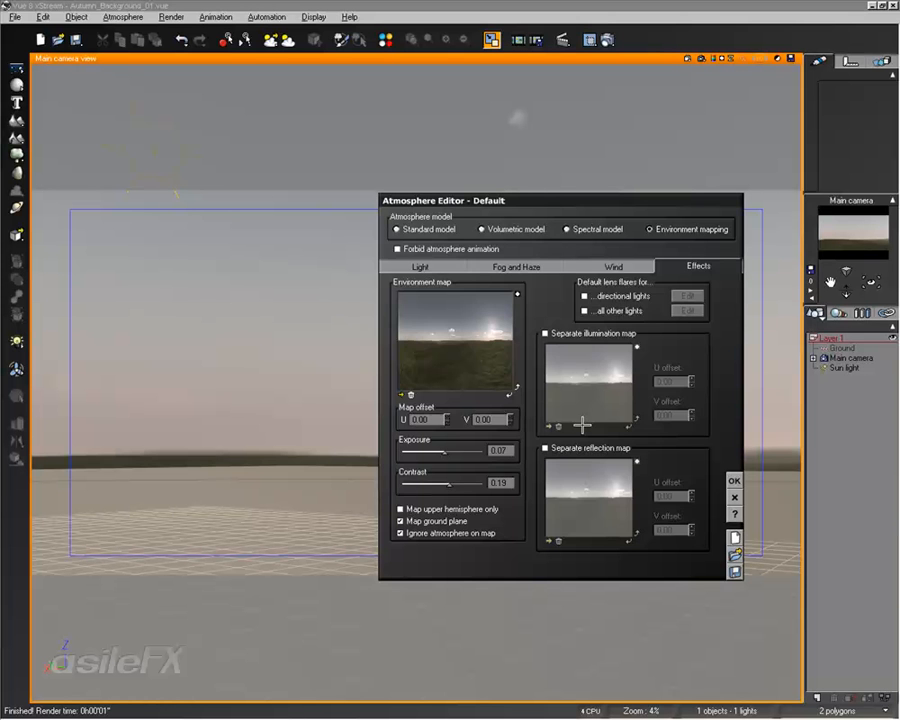
{"action": "left_click", "coordinate": [530, 267]}
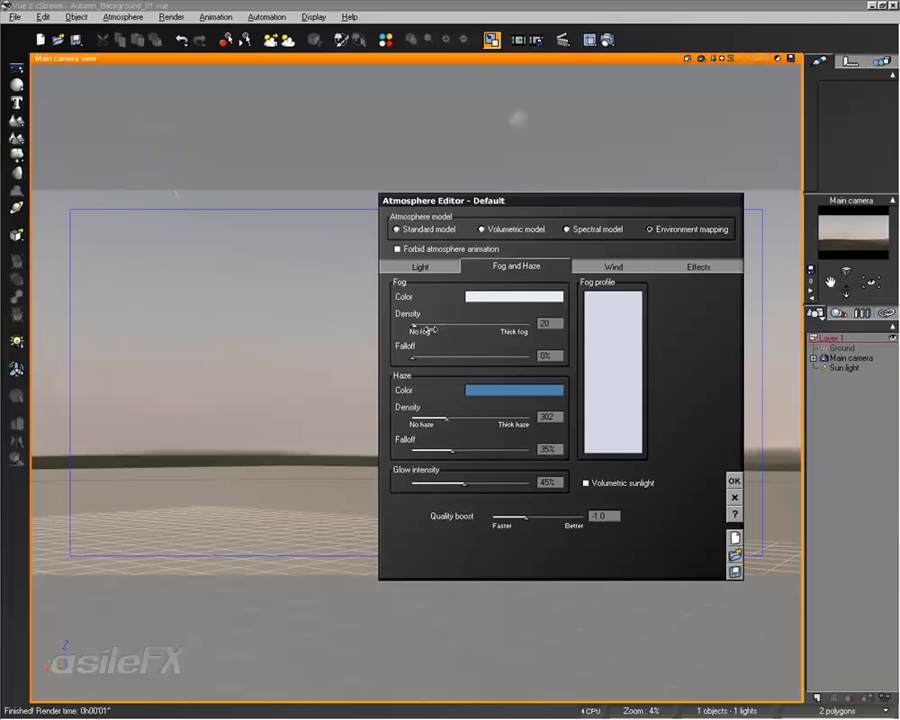
{"action": "left_click_drag", "start_coordinate": [447, 323], "coordinate": [413, 325]}
{"action": "left_click_drag", "start_coordinate": [470, 418], "coordinate": [419, 425]}
{"action": "left_click", "coordinate": [734, 481]}
- Make the Sun light point at the camera
{"action": "right_click_drag", "start_coordinate": [515, 238], "coordinate": [520, 276]}
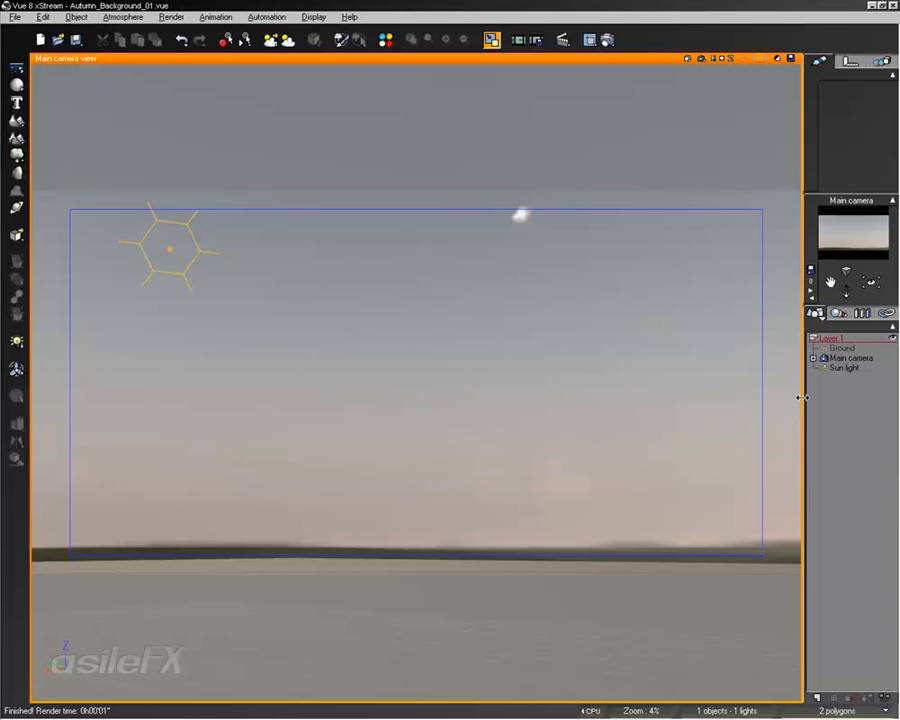
{"action": "left_click", "coordinate": [838, 368]}
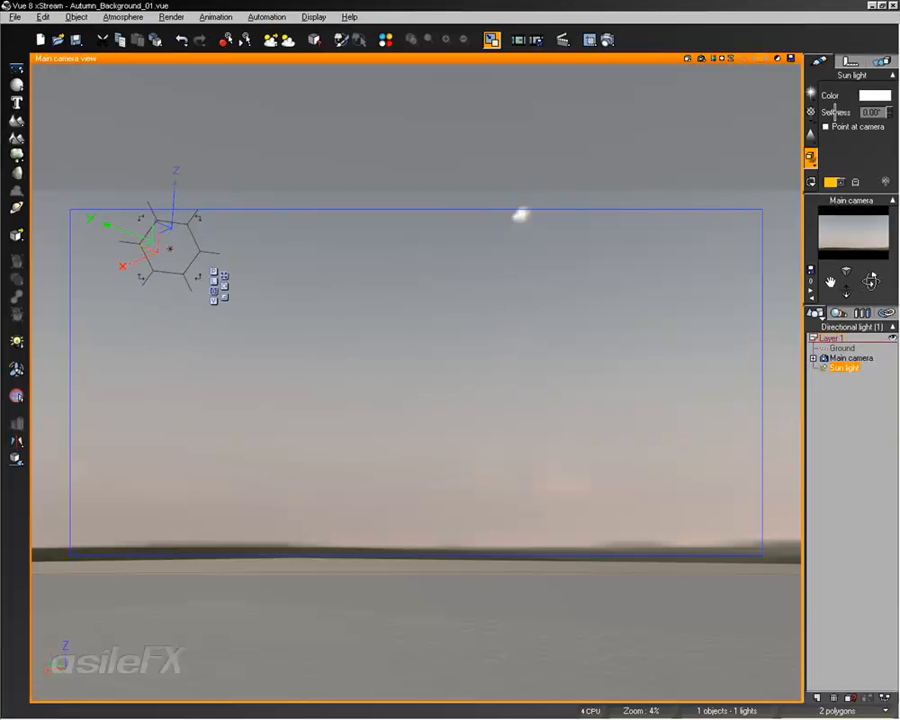
{"action": "left_click", "coordinate": [826, 127]}
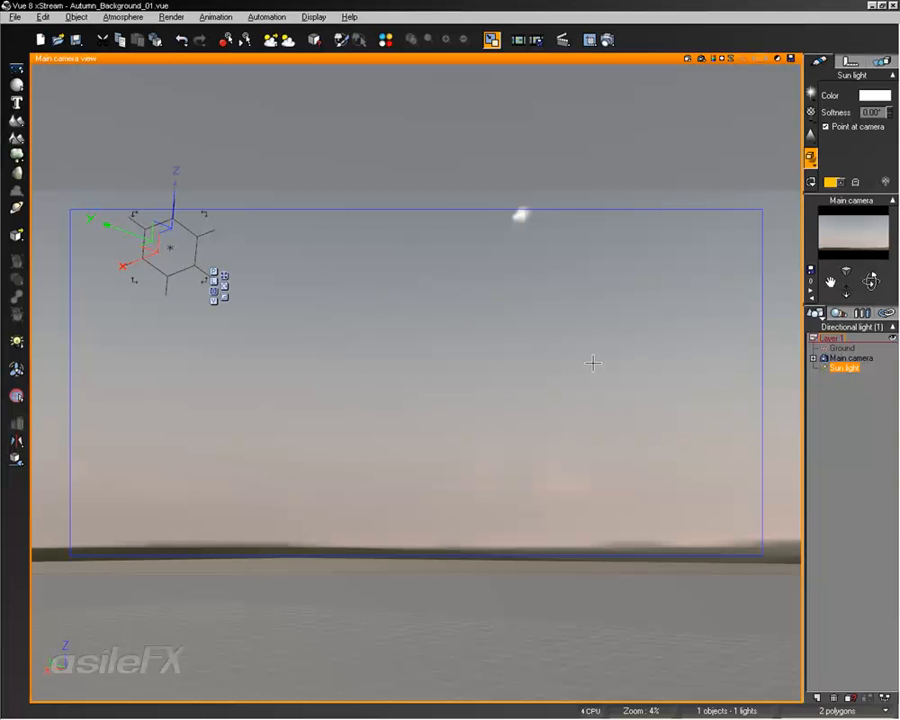
- Turn the main camera toward the sun in the environment map and align the Sun light with it
{"action": "right_click_drag", "start_coordinate": [629, 321], "coordinate": [638, 366]}
{"action": "right_click_drag", "start_coordinate": [376, 341], "coordinate": [359, 371]}
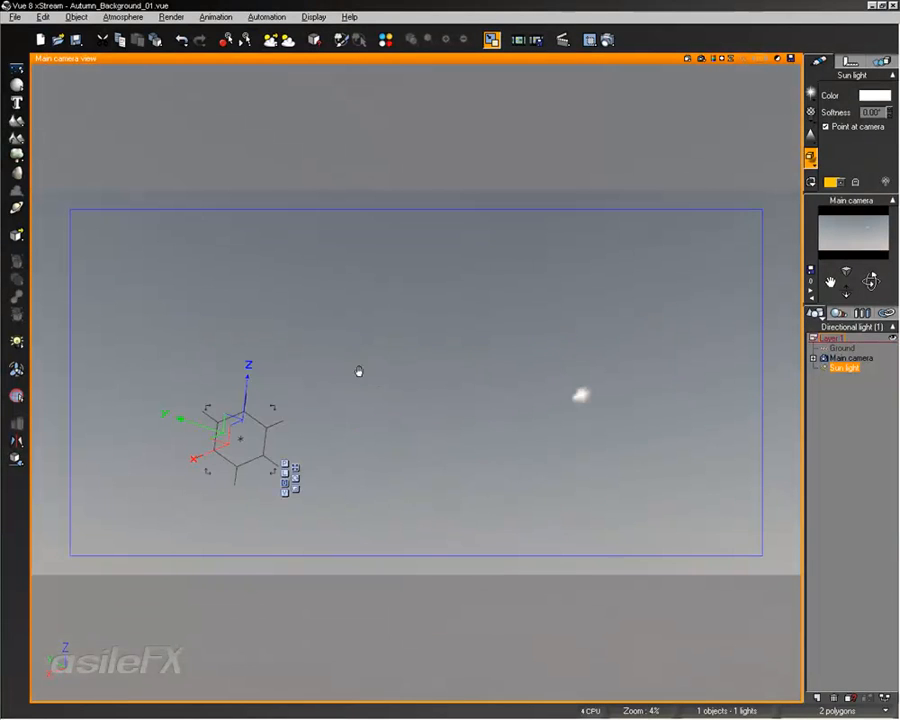
{"action": "right_click_drag", "start_coordinate": [423, 454], "coordinate": [603, 491]}
{"action": "left_click_drag", "start_coordinate": [749, 281], "coordinate": [154, 280]}
{"action": "right_click_drag", "start_coordinate": [471, 368], "coordinate": [390, 378]}
{"action": "left_click", "coordinate": [600, 383]}
{"action": "right_click_drag", "start_coordinate": [350, 418], "coordinate": [556, 396]}
{"action": "left_click_drag", "start_coordinate": [757, 312], "coordinate": [101, 243]}
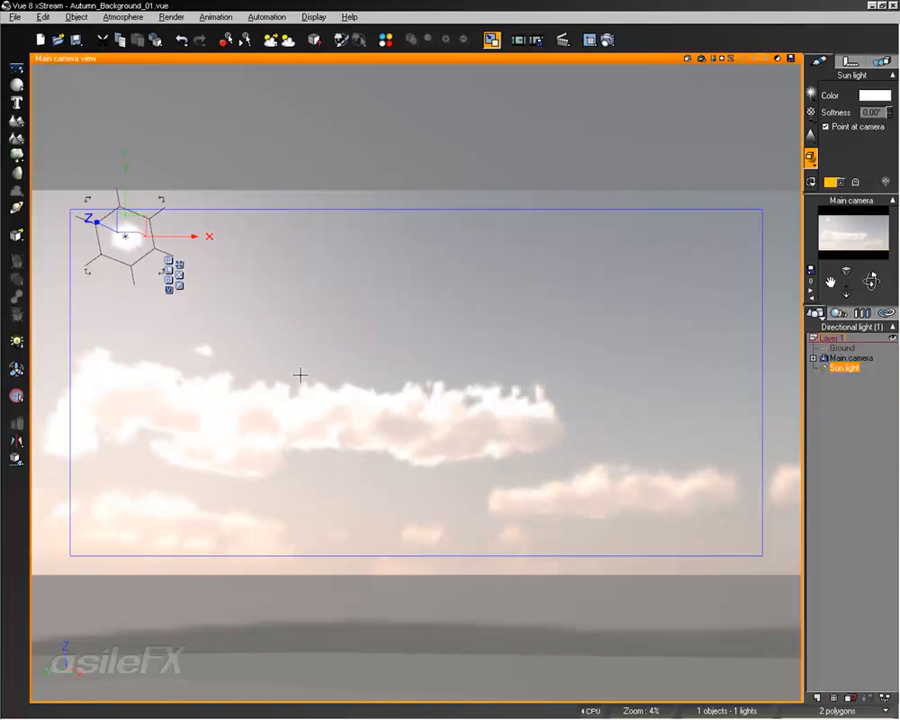
- Compare the Sun light with the sun in the environment map while turning the main camera, and return the camera to the horizon
{"action": "right_click_drag", "start_coordinate": [200, 336], "coordinate": [287, 330]}
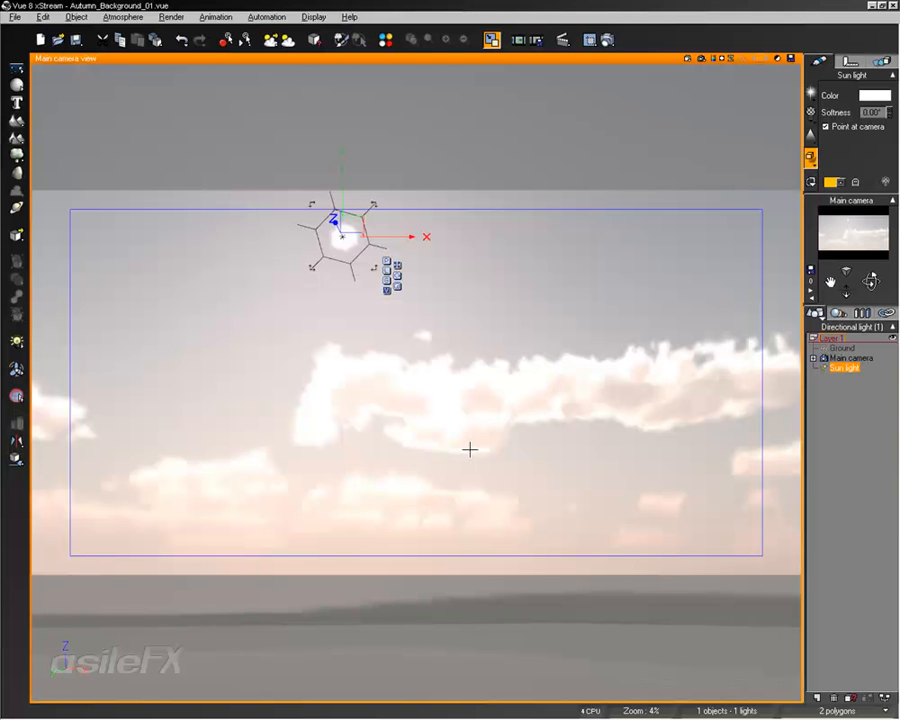
{"action": "left_click", "coordinate": [834, 420]}
{"action": "right_click_drag", "start_coordinate": [595, 502], "coordinate": [579, 441]}
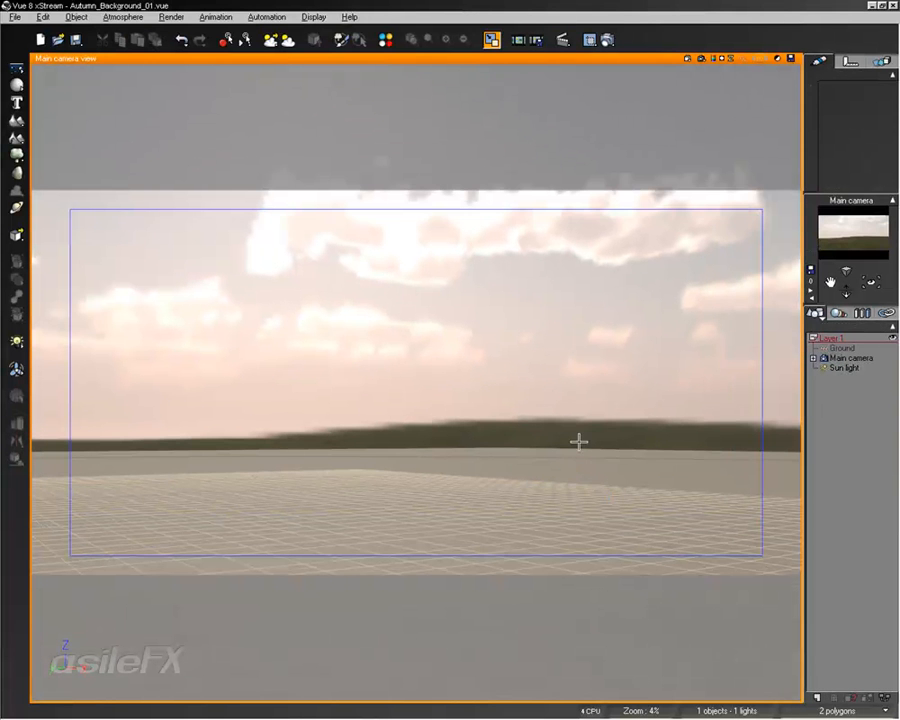
- Switch the atmosphere to the Spectral model to view its sun position settings, and return it to Environment mapping
{"action": "key", "text": "F4"}
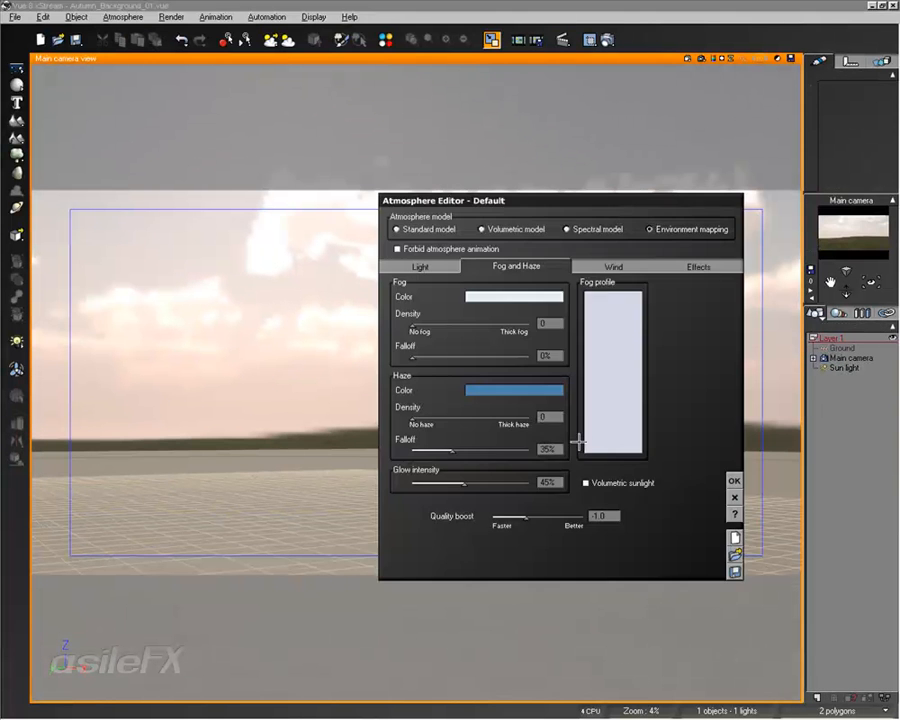
{"action": "left_click", "coordinate": [446, 267]}
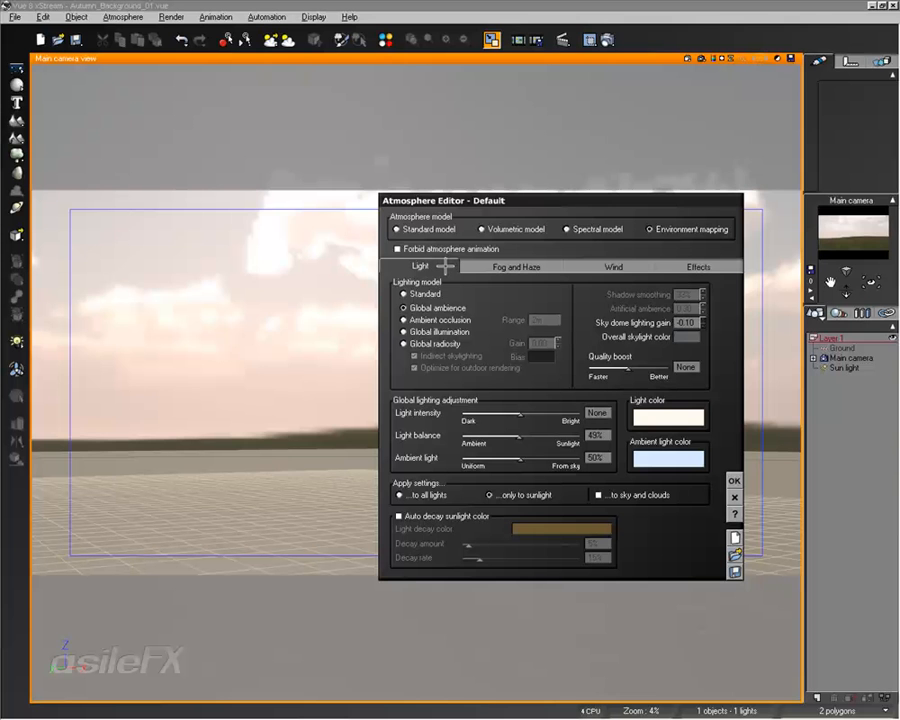
{"action": "left_click", "coordinate": [568, 229]}
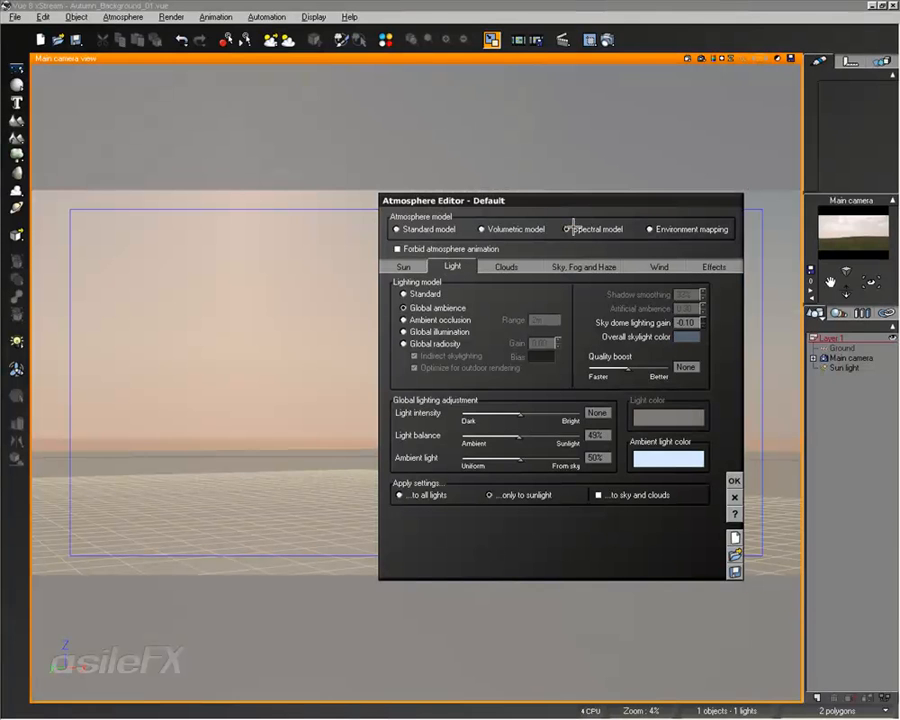
{"action": "left_click", "coordinate": [415, 264]}
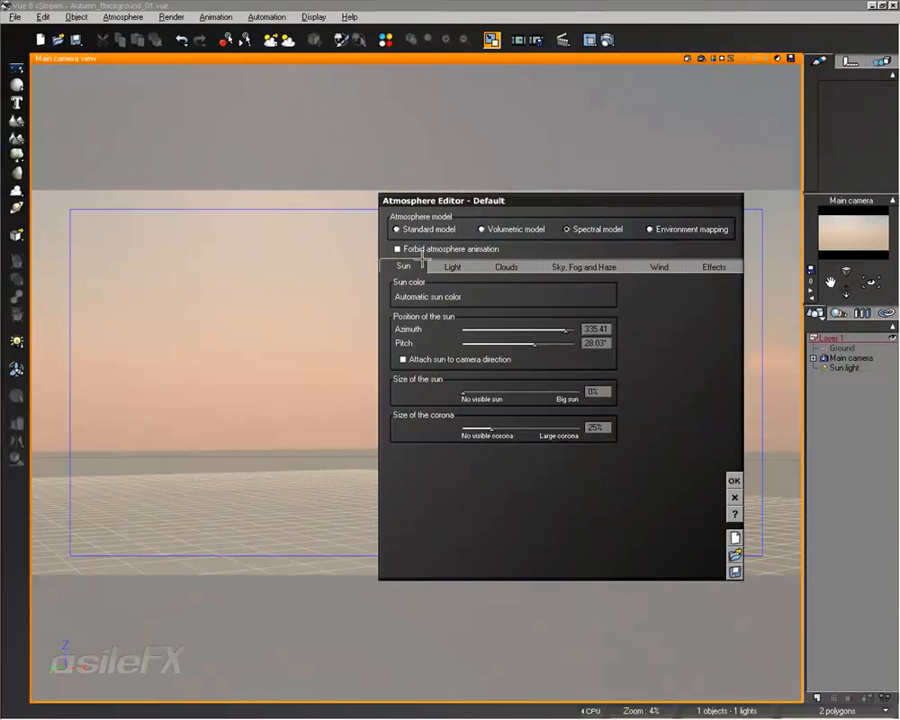
{"action": "left_click", "coordinate": [700, 229]}
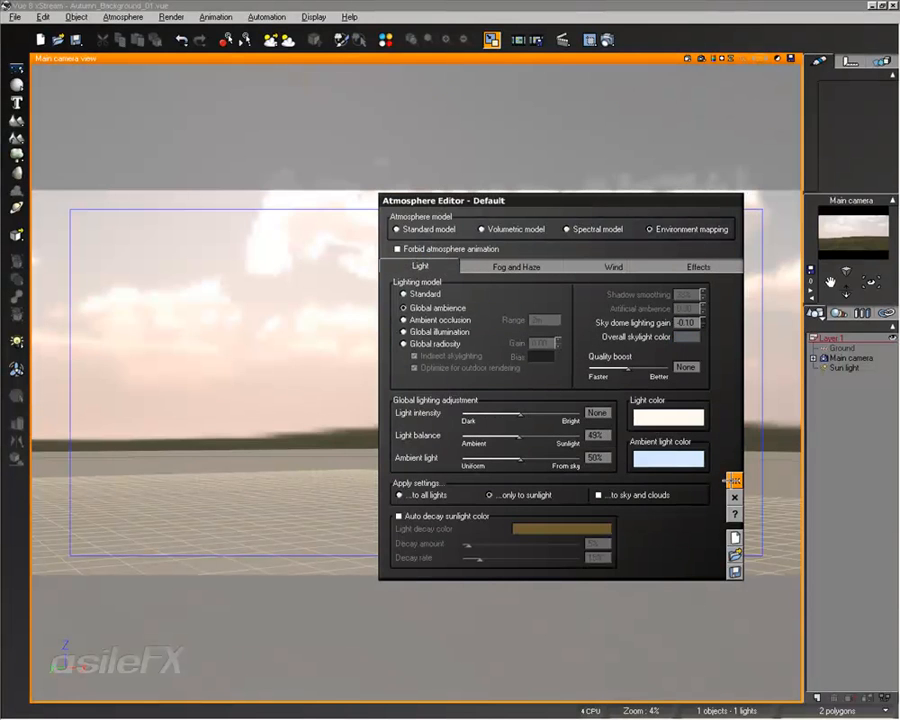
{"action": "left_click", "coordinate": [730, 477]}
- Turn the main camera back up to the sun and check the Sun light's alignment and settings
{"action": "right_click_drag", "start_coordinate": [512, 292], "coordinate": [522, 370]}
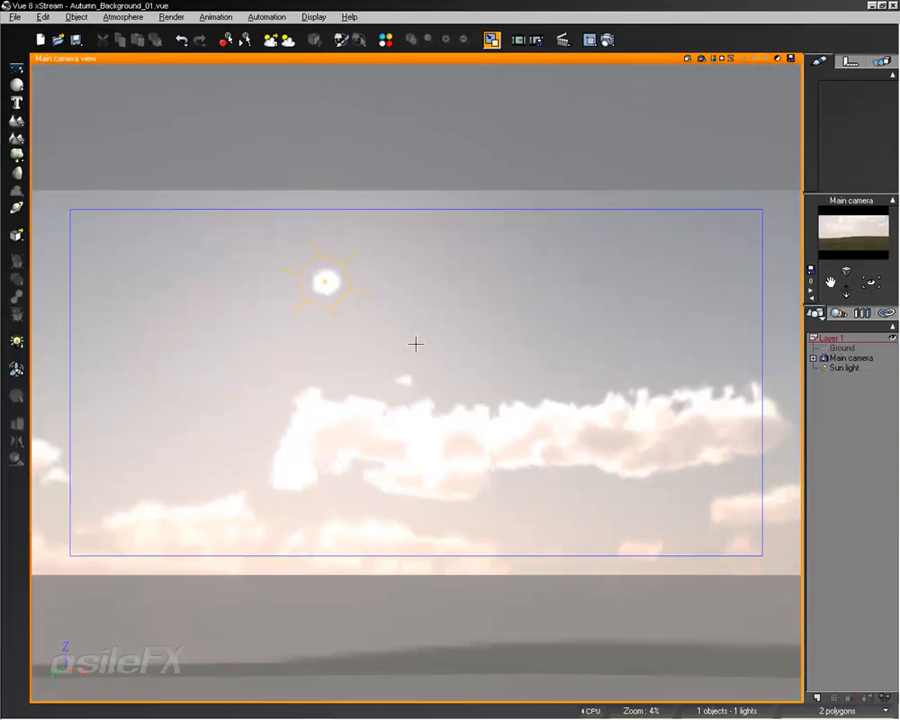
{"action": "left_click", "coordinate": [845, 369]}
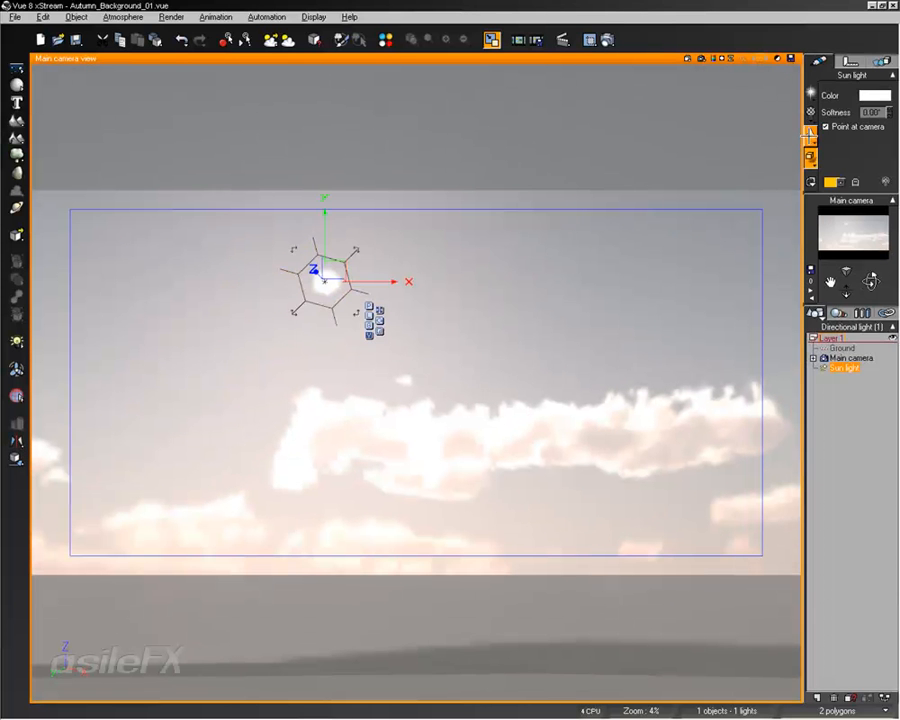
{"action": "left_click", "coordinate": [844, 454]}
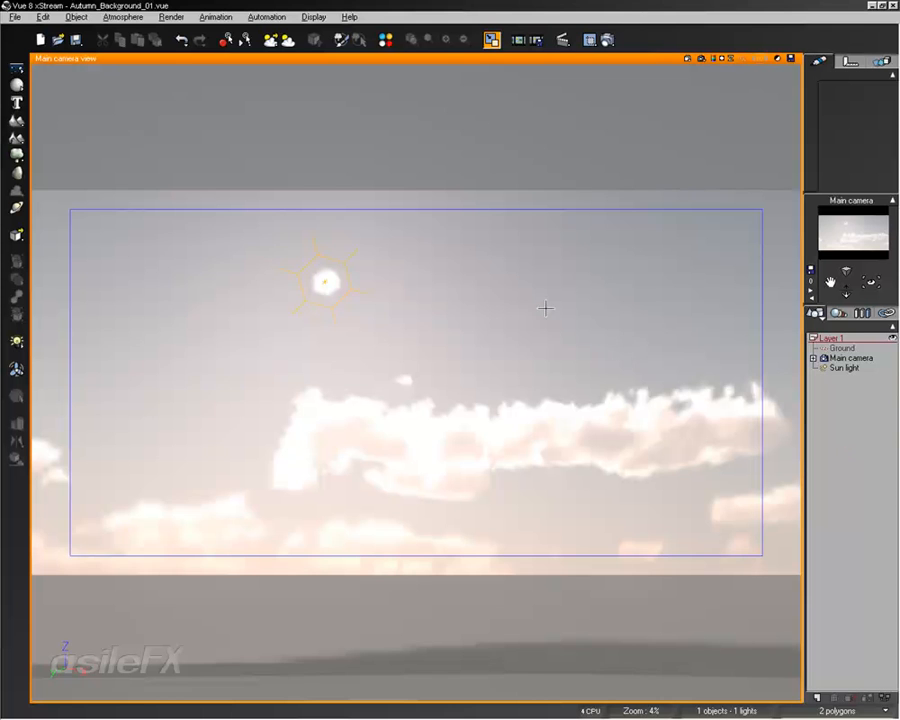
- Lower the main camera to the horizon, render a quick preview, and aim the camera at the distant grassy hill
{"action": "right_click_drag", "start_coordinate": [583, 368], "coordinate": [548, 281]}
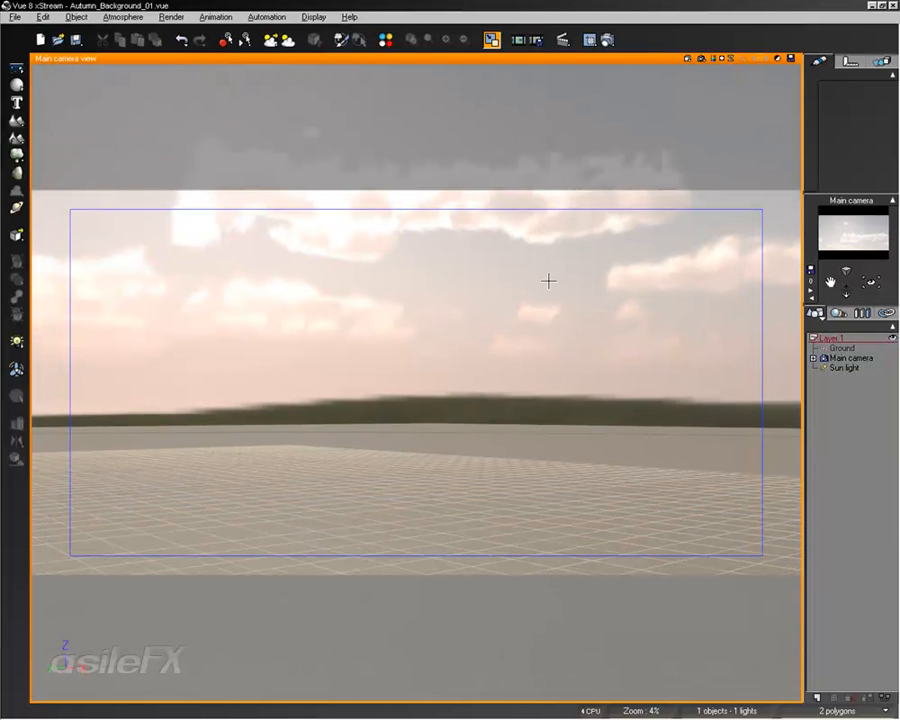
{"action": "left_click", "coordinate": [701, 57]}
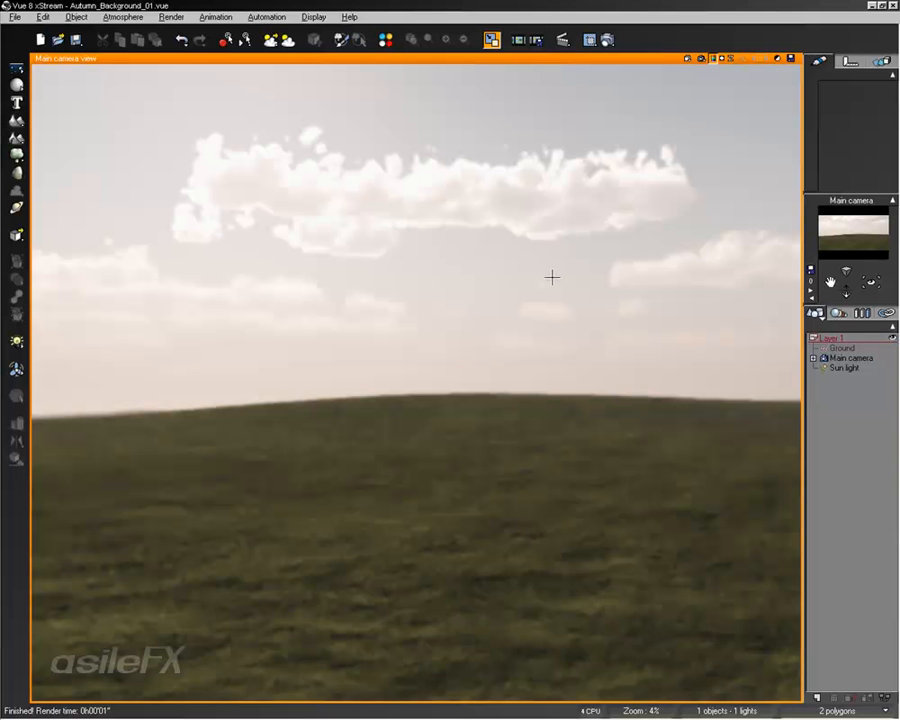
{"action": "right_click_drag", "start_coordinate": [578, 391], "coordinate": [478, 388]}
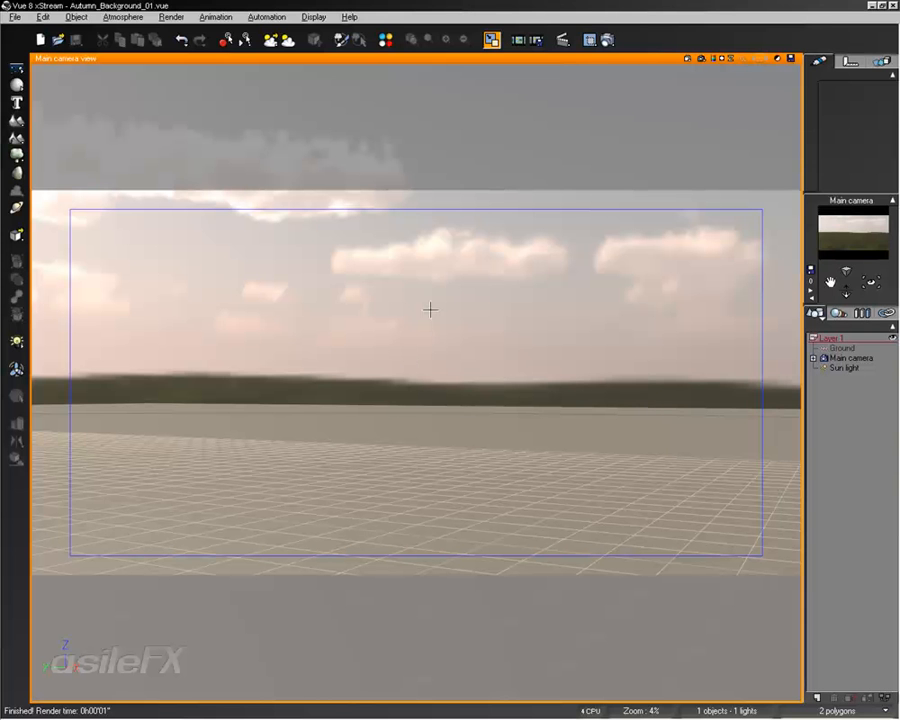
{"action": "right_click_drag", "start_coordinate": [315, 399], "coordinate": [488, 380]}
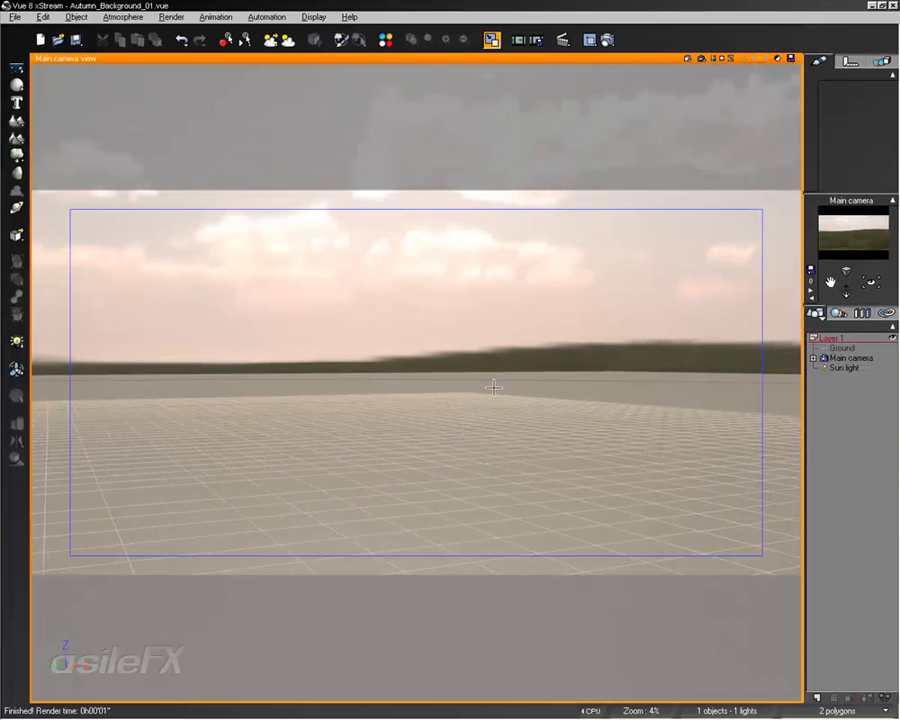
- Add a standard terrain and move it to the centre of the grid in the top view
{"action": "left_click", "coordinate": [16, 119]}
{"action": "left_click", "coordinate": [70, 146]}
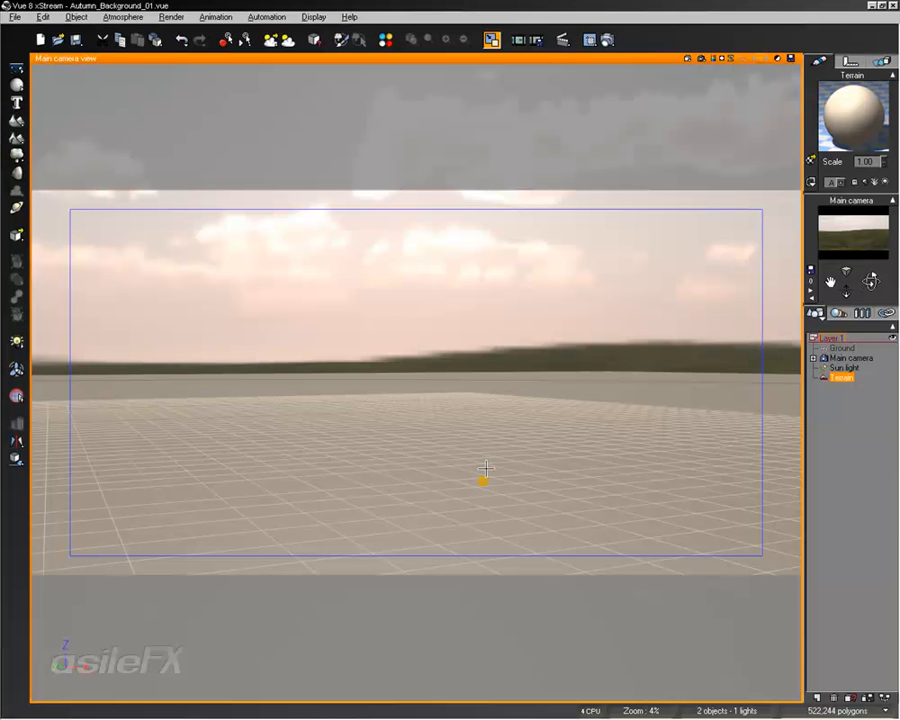
{"action": "right_click", "coordinate": [484, 108]}
{"action": "double_click", "coordinate": [505, 60]}
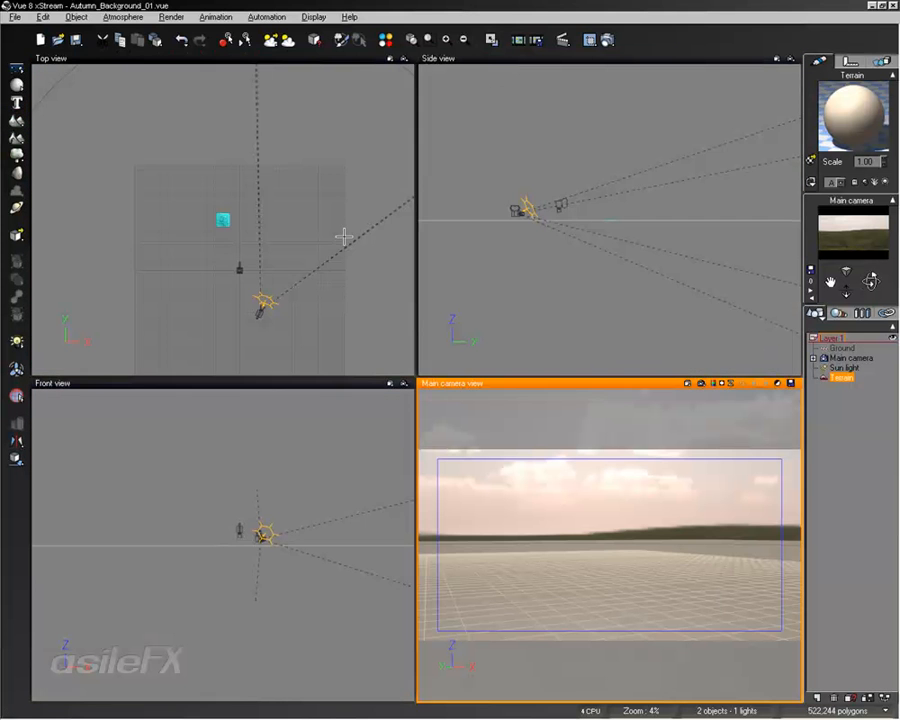
{"action": "mouse_move", "coordinate": [318, 258]}
{"action": "right_mouse_down"}
{"action": "mouse_move", "coordinate": [303, 241]}
{"action": "mouse_move", "coordinate": [311, 244]}
{"action": "right_mouse_up"}
{"action": "scroll", "coordinate": [311, 258], "scroll_direction": "up", "scroll_amount": 2}
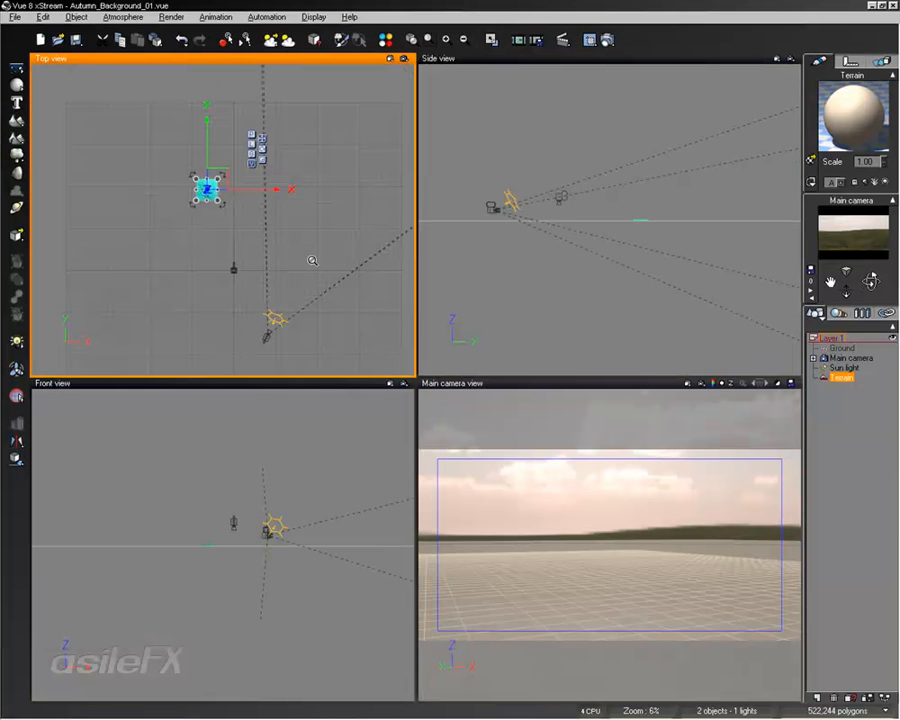
{"action": "left_click_drag", "start_coordinate": [215, 172], "coordinate": [245, 251]}
- Move the main camera close to the terrain's lower-left corner in the top view
{"action": "left_click", "coordinate": [846, 358]}
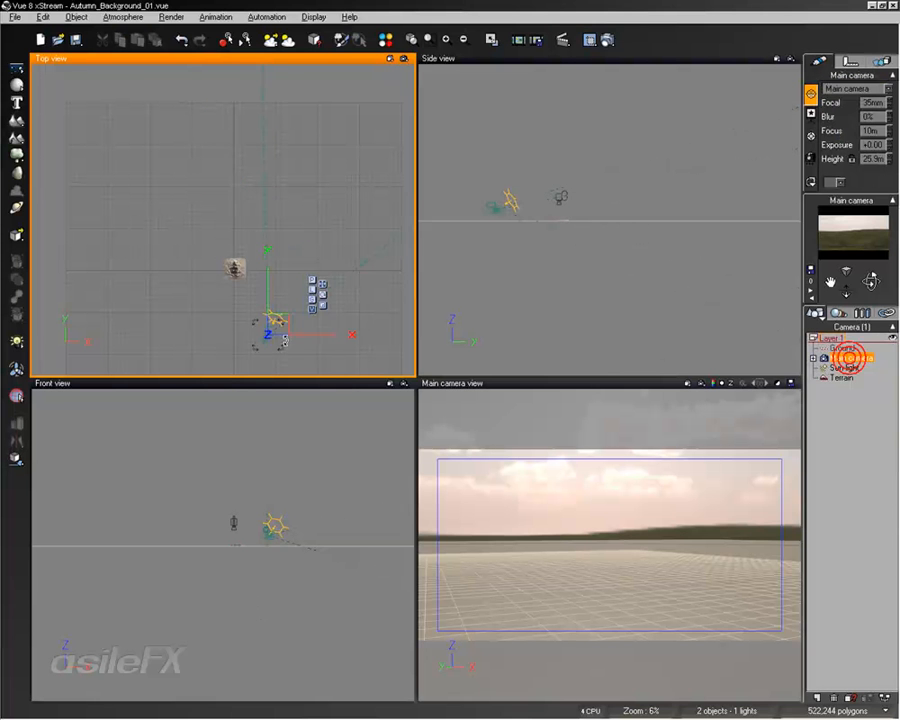
{"action": "left_click_drag", "start_coordinate": [270, 322], "coordinate": [204, 299]}
{"action": "left_click_drag", "start_coordinate": [137, 268], "coordinate": [270, 368]}
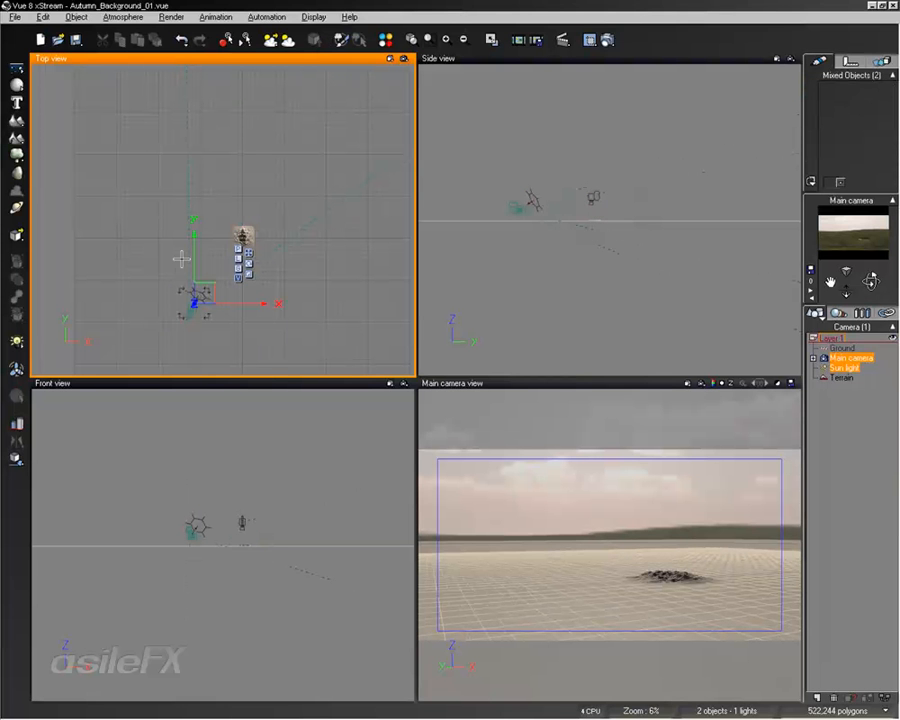
{"action": "left_click", "coordinate": [857, 393]}
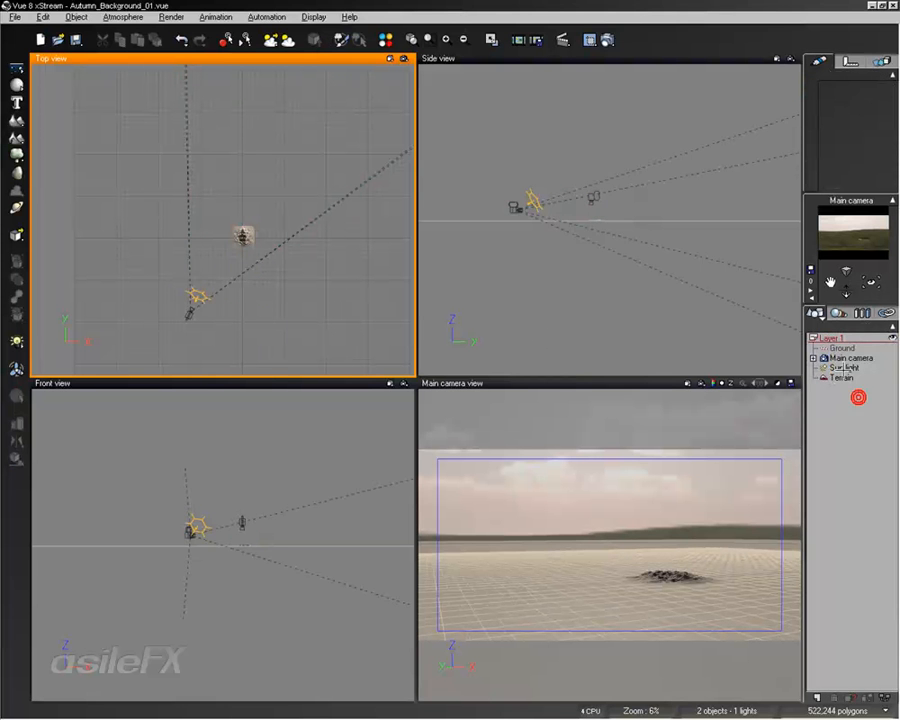
{"action": "left_click", "coordinate": [840, 358]}
{"action": "left_click_drag", "start_coordinate": [205, 313], "coordinate": [237, 255]}
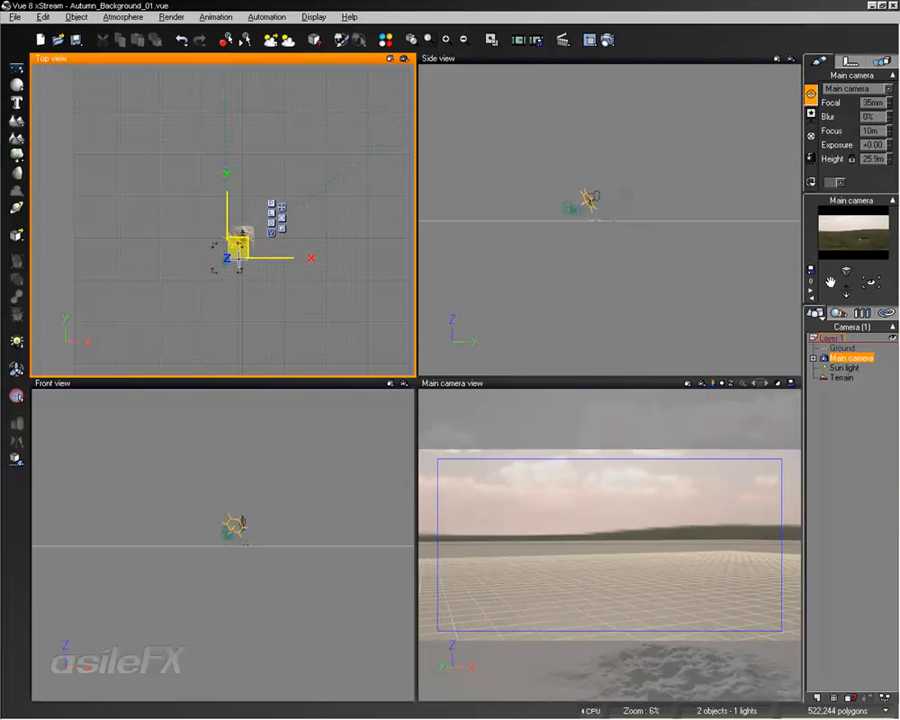
- Frame the terrain in the enlarged main camera view with the horizon behind it, and select the terrain
{"action": "double_click", "coordinate": [623, 382]}
{"action": "mouse_move", "coordinate": [575, 475]}
{"action": "right_mouse_down"}
{"action": "mouse_move", "coordinate": [568, 452]}
{"action": "mouse_move", "coordinate": [564, 480]}
{"action": "right_mouse_up"}
{"action": "middle_click_drag", "start_coordinate": [564, 461], "coordinate": [538, 350]}
{"action": "left_click", "coordinate": [561, 473]}
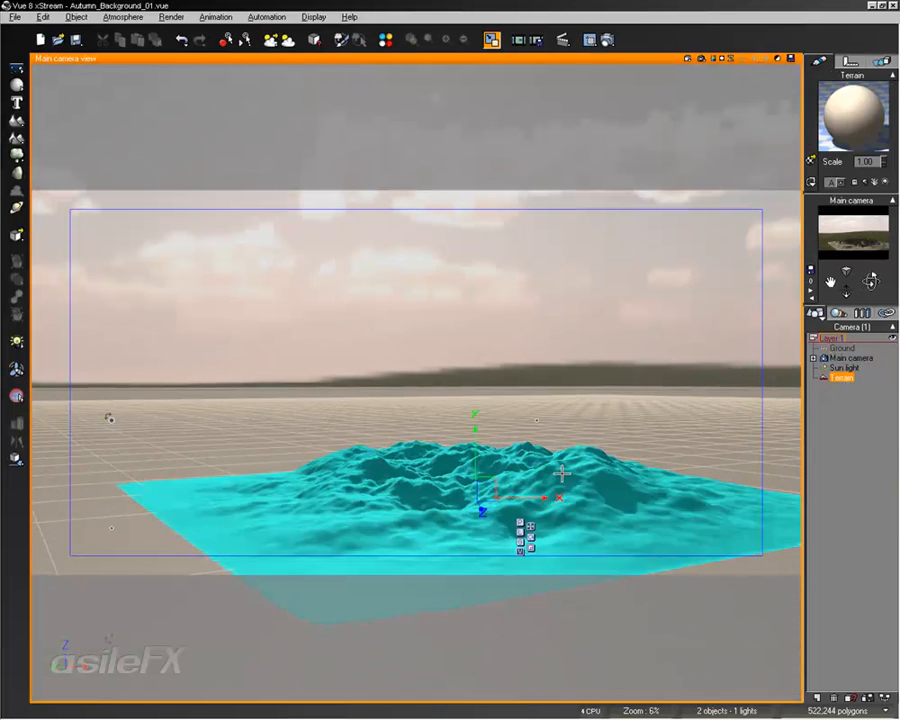
{"action": "left_click", "coordinate": [531, 548]}
{"action": "left_click_drag", "start_coordinate": [465, 491], "coordinate": [673, 385]}
{"action": "mouse_move", "coordinate": [581, 349]}
{"action": "middle_mouse_down"}
{"action": "mouse_move", "coordinate": [574, 329]}
{"action": "mouse_move", "coordinate": [587, 331]}
{"action": "middle_mouse_up"}
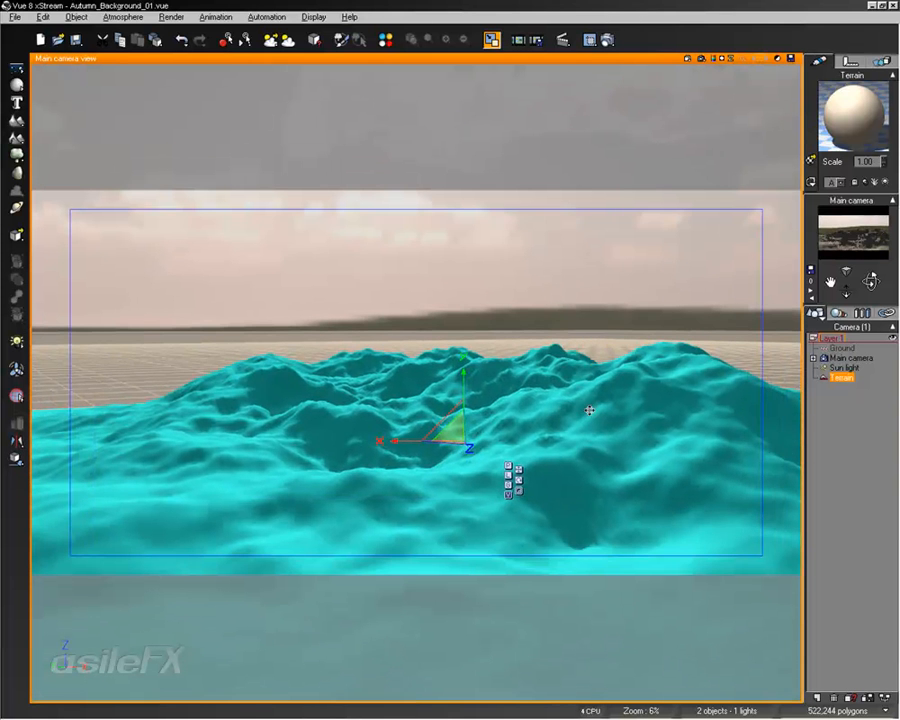
- Open the terrain for editing and halve its resolution to 256x256
{"action": "right_click", "coordinate": [580, 406]}
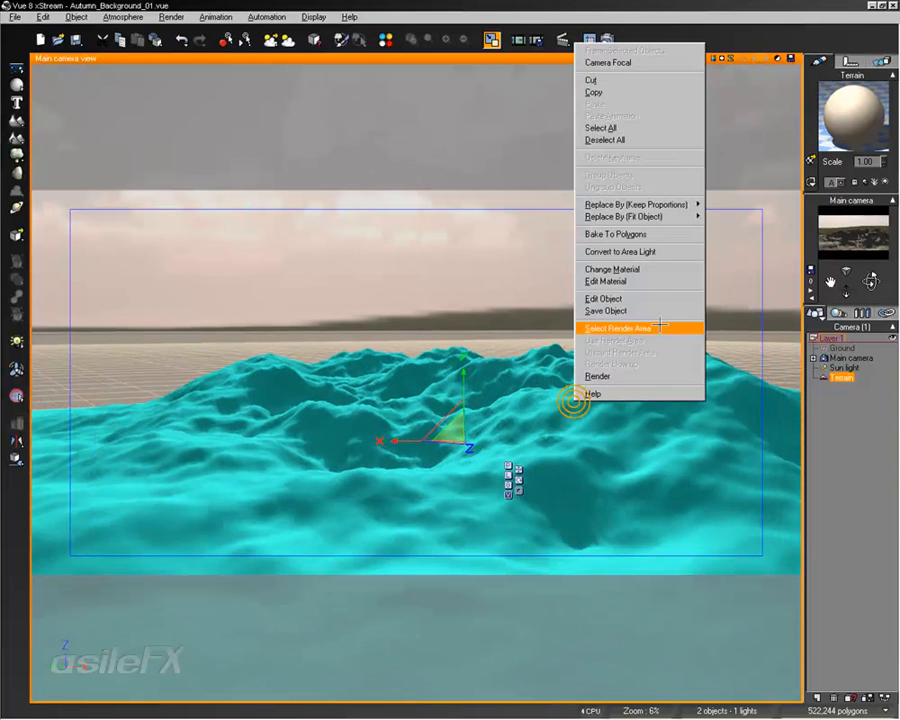
{"action": "left_click", "coordinate": [655, 298]}
{"action": "right_click_drag", "start_coordinate": [308, 446], "coordinate": [318, 405]}
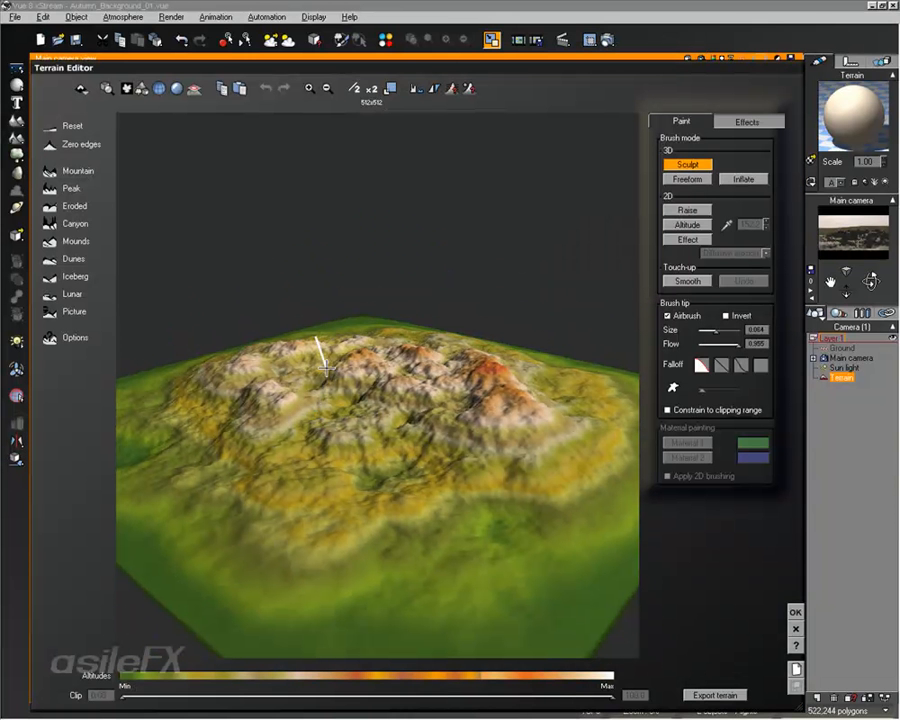
{"action": "left_click", "coordinate": [354, 88]}
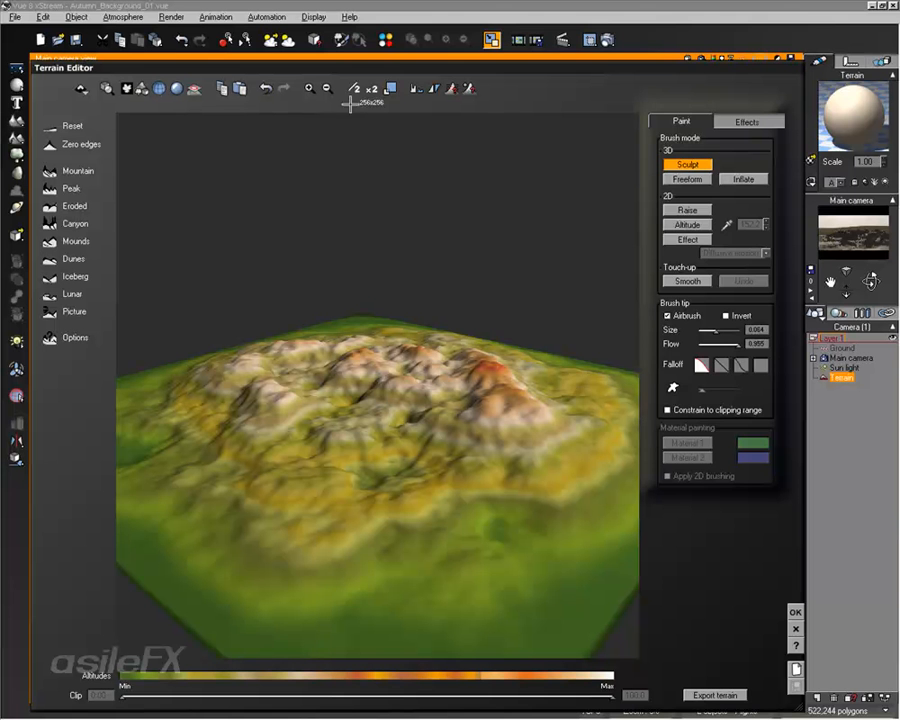
- Apply Diffusive erosion to the terrain repeatedly to smooth its peaks into soft hills
{"action": "left_click", "coordinate": [748, 121]}
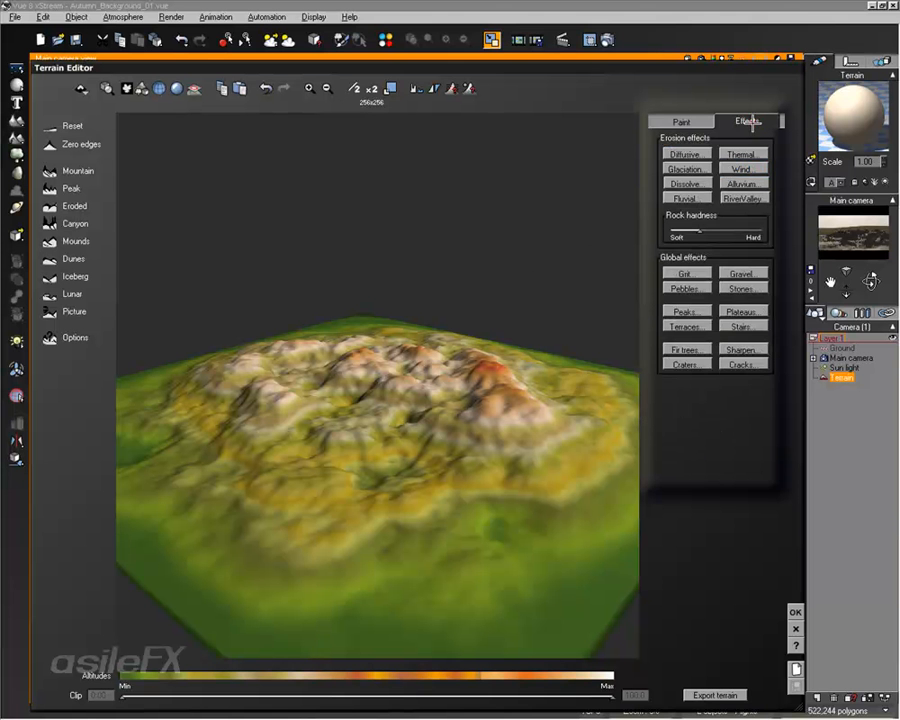
{"action": "left_click", "coordinate": [688, 154]}
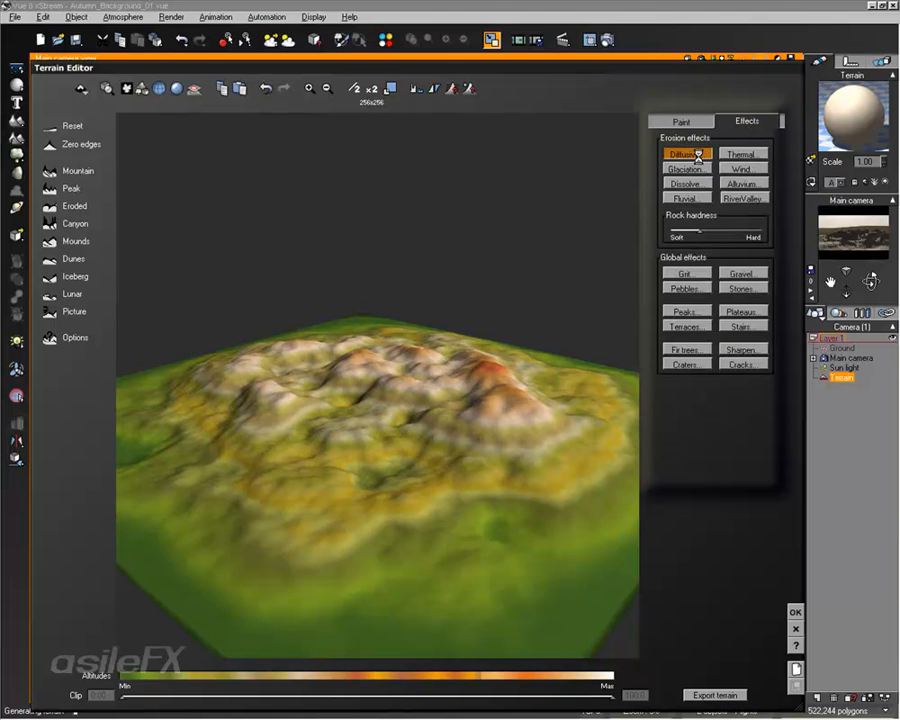
{"action": "left_click", "coordinate": [698, 156]}
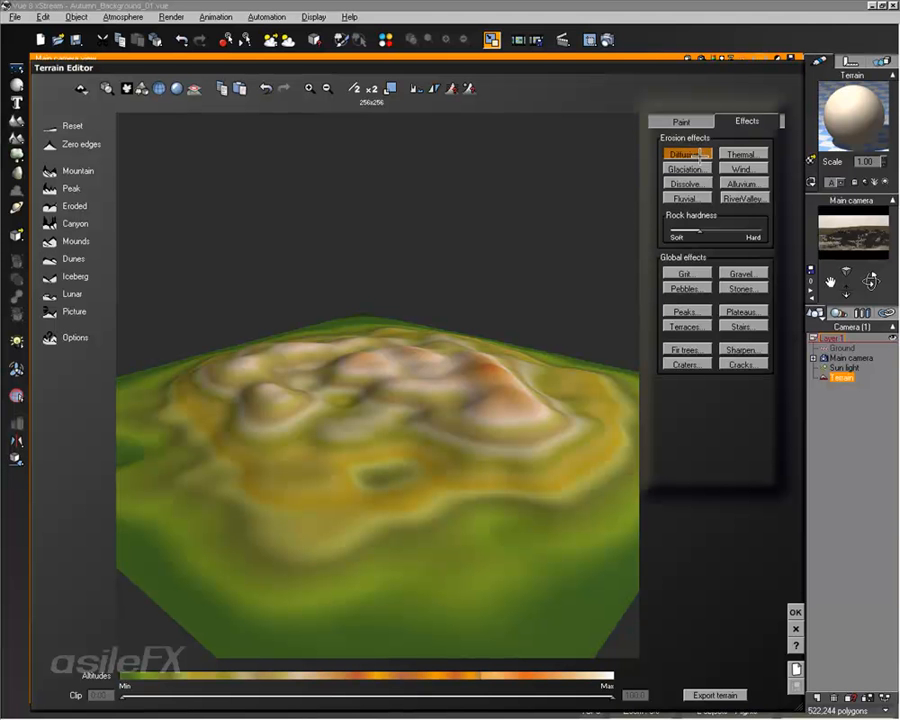
{"action": "left_click", "coordinate": [700, 156]}
{"action": "left_click_drag", "start_coordinate": [345, 395], "coordinate": [326, 405]}
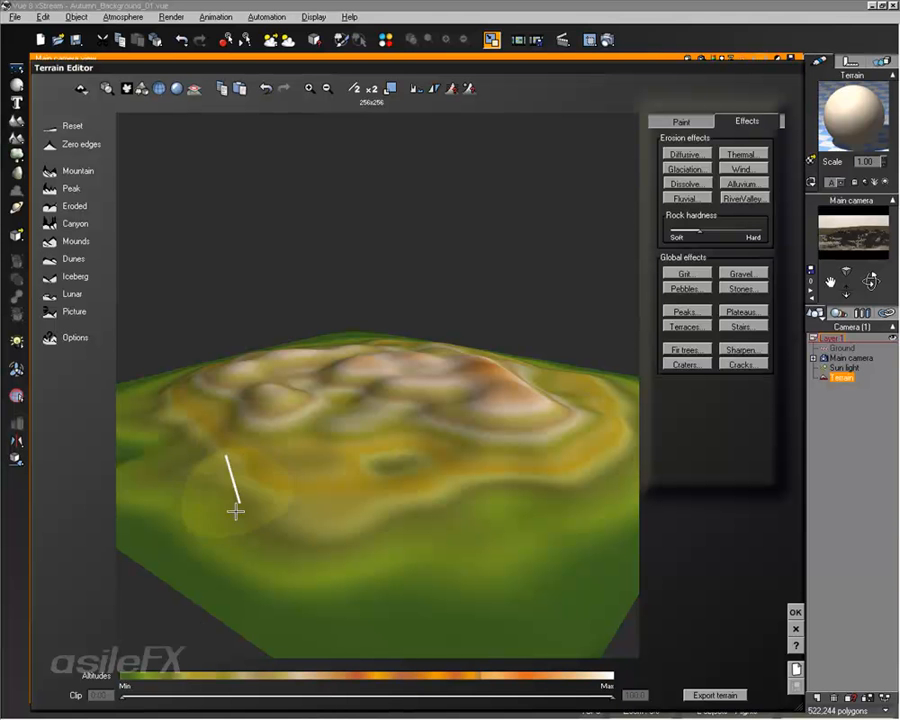
- Raise the terrain's minimum clip altitude slightly to cut off its flat edges, and accept the terrain edits
{"action": "left_click_drag", "start_coordinate": [122, 695], "coordinate": [130, 695]}
{"action": "right_click_drag", "start_coordinate": [394, 449], "coordinate": [358, 452]}
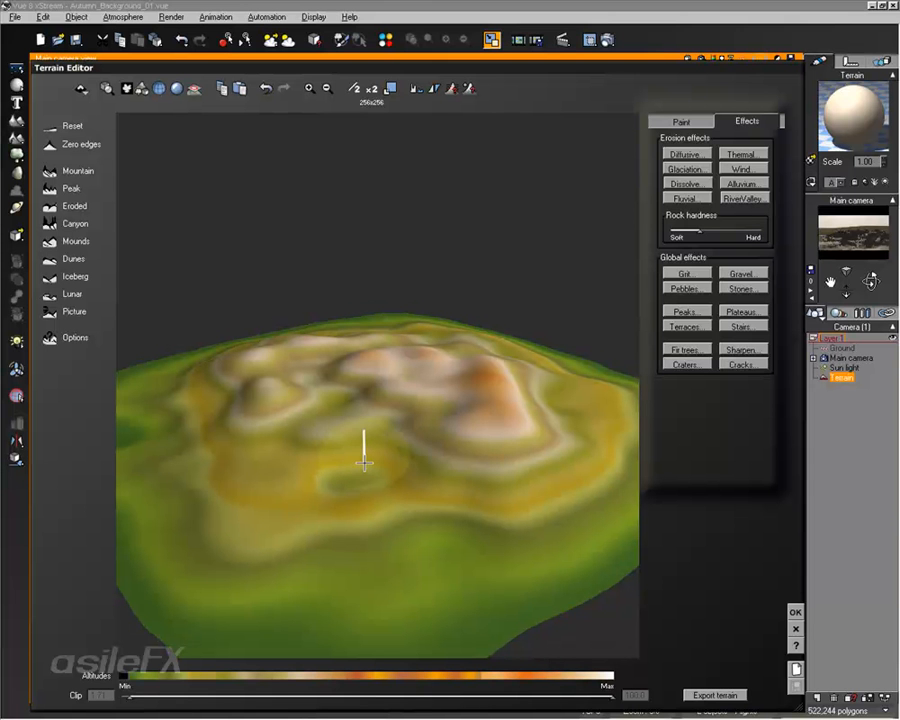
{"action": "left_click", "coordinate": [796, 612]}
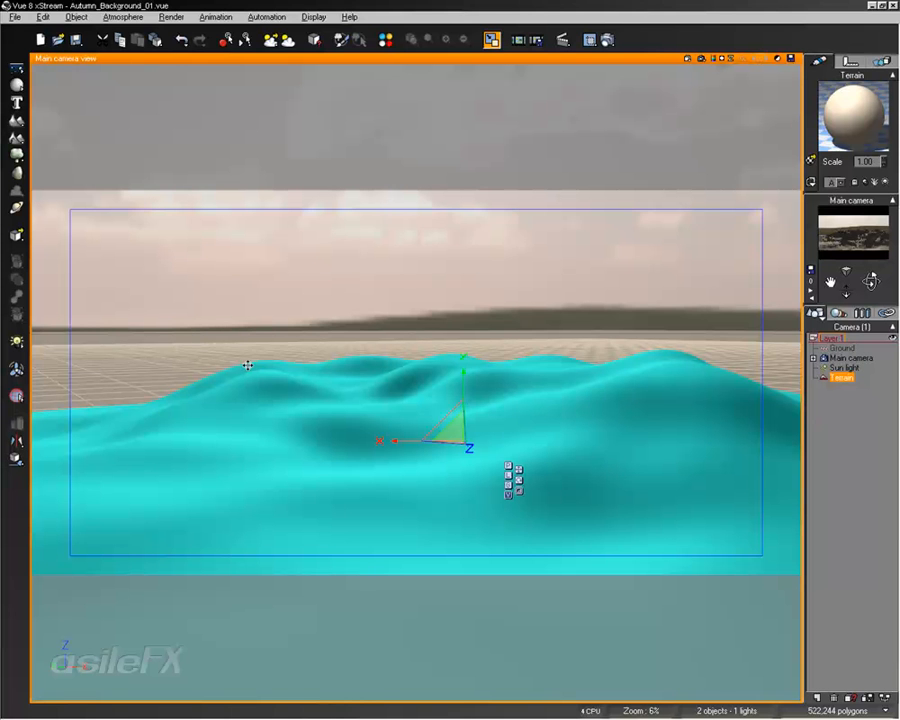
- Load a green grass material onto the terrain
{"action": "right_click_drag", "start_coordinate": [301, 366], "coordinate": [366, 349]}
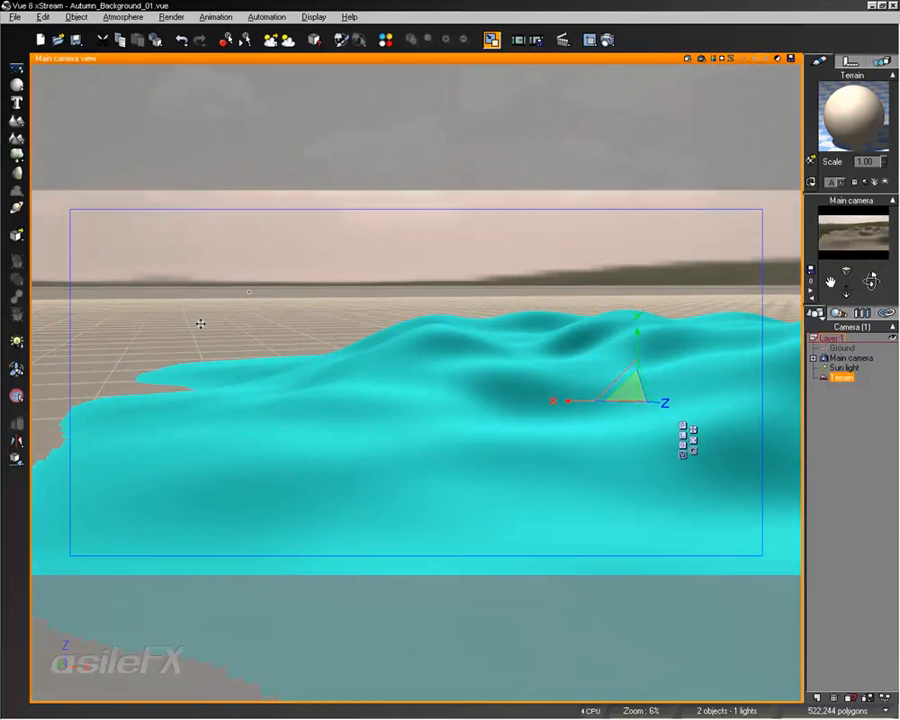
{"action": "right_click_drag", "start_coordinate": [570, 369], "coordinate": [537, 374]}
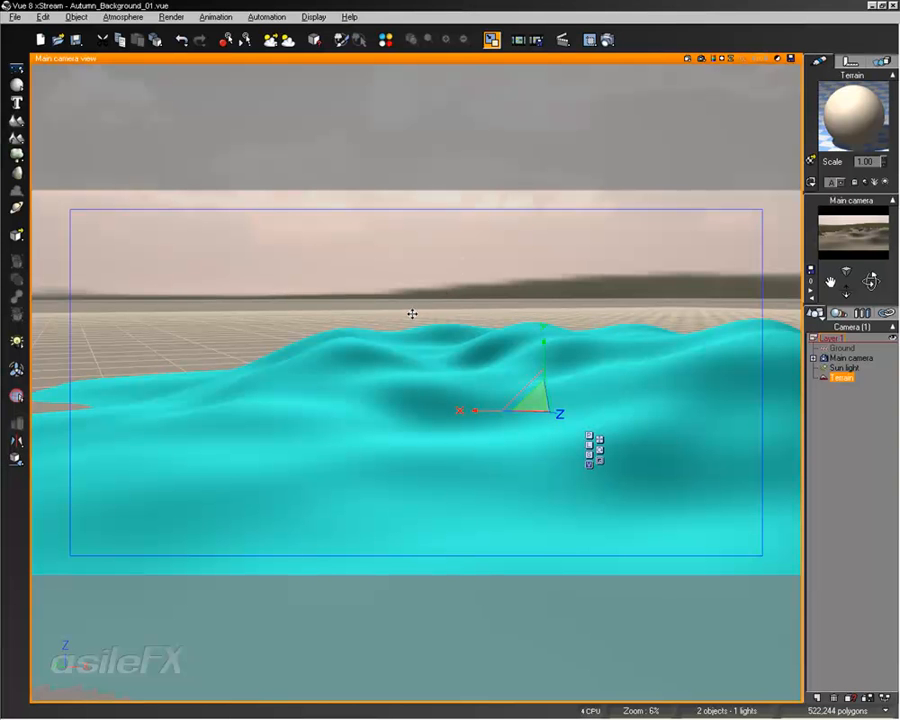
{"action": "right_click", "coordinate": [828, 100]}
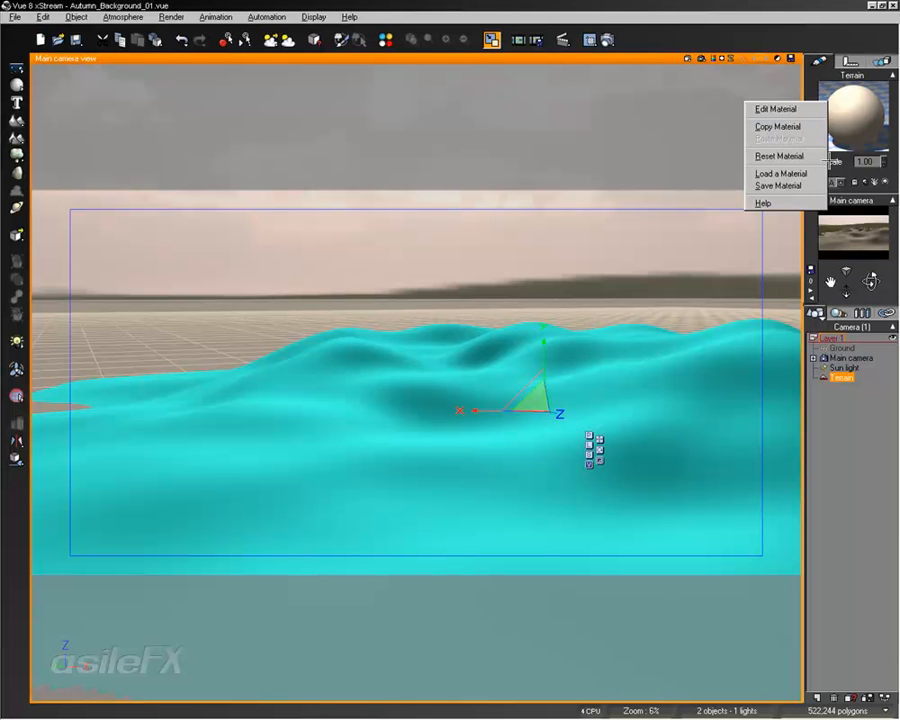
{"action": "left_click", "coordinate": [781, 173]}
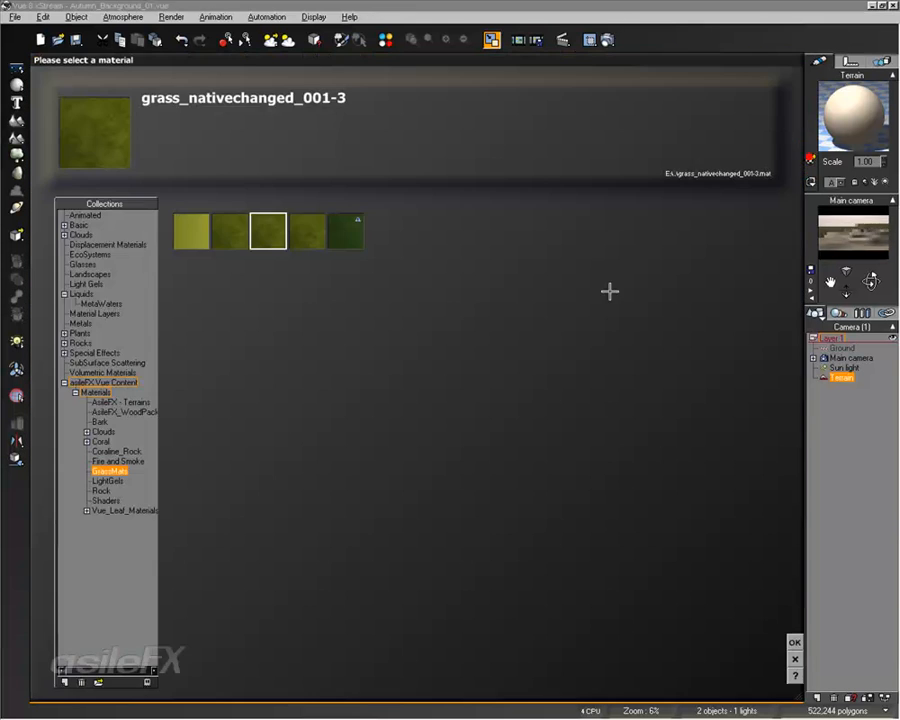
{"action": "left_click", "coordinate": [794, 642]}
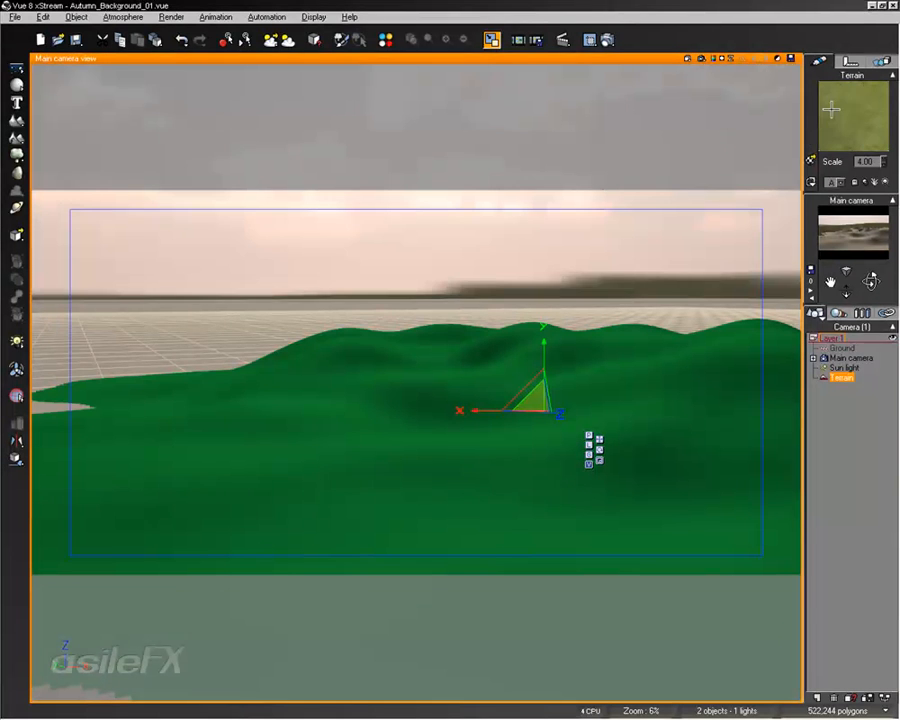
- Change the terrain grass material's overall color to a dark olive with RGB 81, 83, 18 and accept the material edits
{"action": "double_click", "coordinate": [854, 119]}
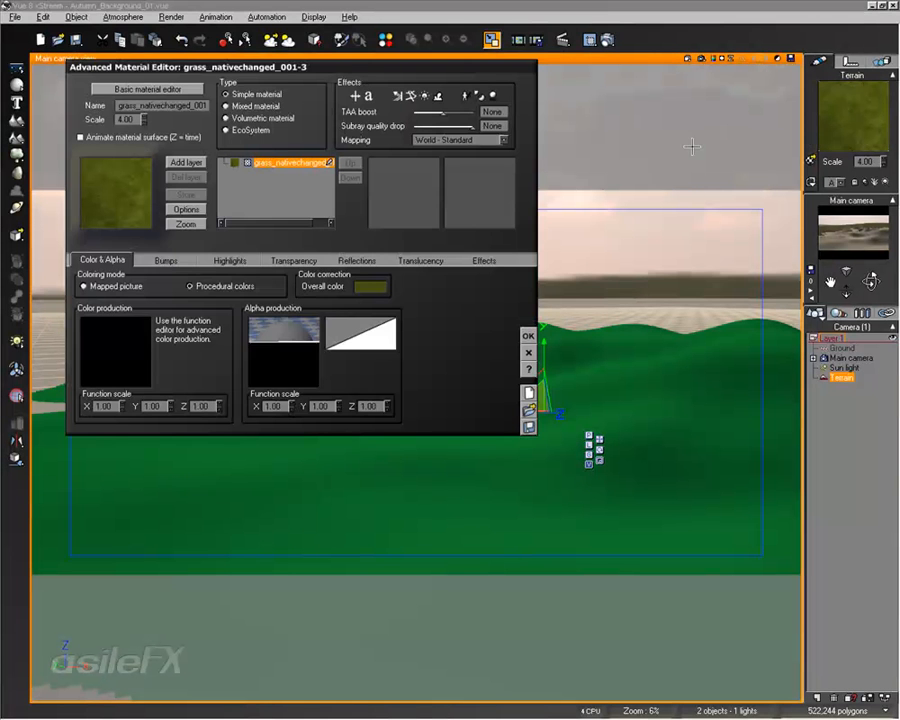
{"action": "right_click", "coordinate": [370, 286]}
{"action": "left_click", "coordinate": [393, 292]}
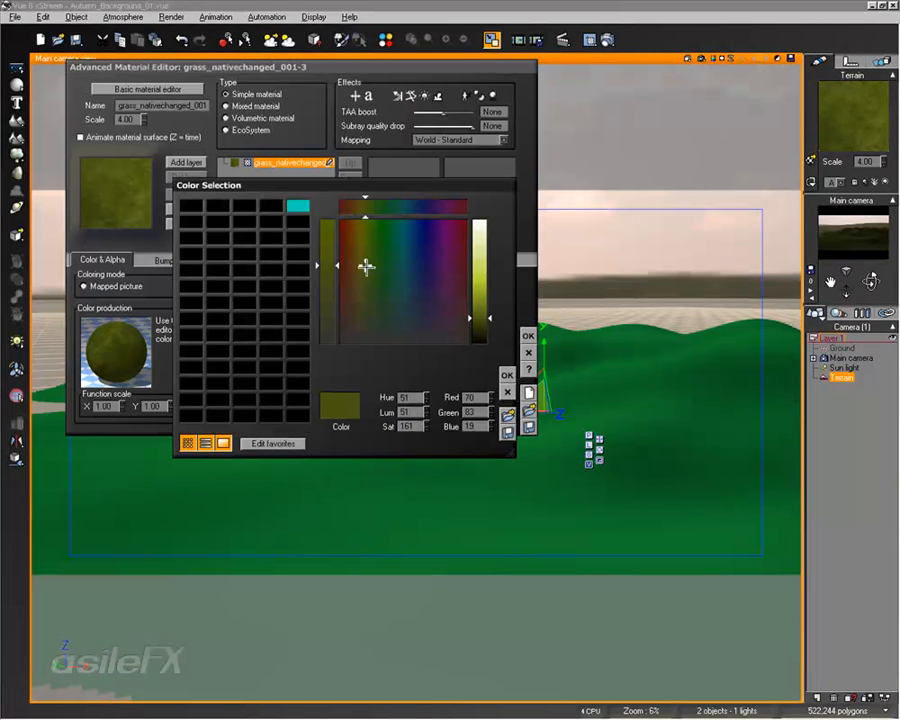
{"action": "left_click", "coordinate": [506, 375]}
{"action": "left_click", "coordinate": [528, 336]}
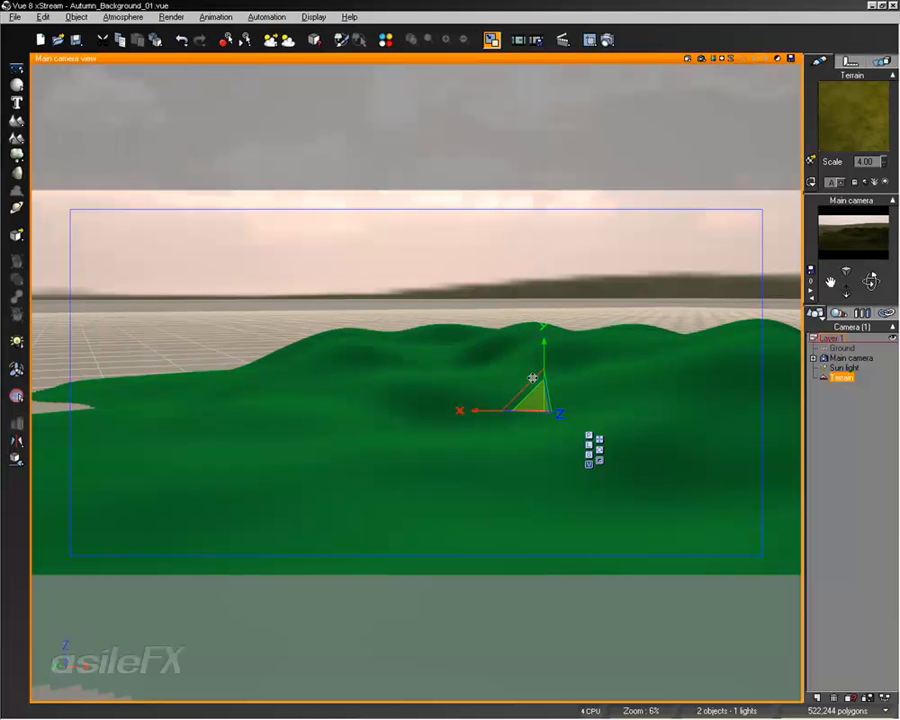
- Swing the main camera around the terrain to view the hills from the opposite side against the grey, cloudy sky
{"action": "right_click_drag", "start_coordinate": [601, 388], "coordinate": [522, 400]}
{"action": "middle_click_drag", "start_coordinate": [510, 412], "coordinate": [603, 394]}
{"action": "scroll", "coordinate": [597, 396], "scroll_direction": "up", "scroll_amount": 3}
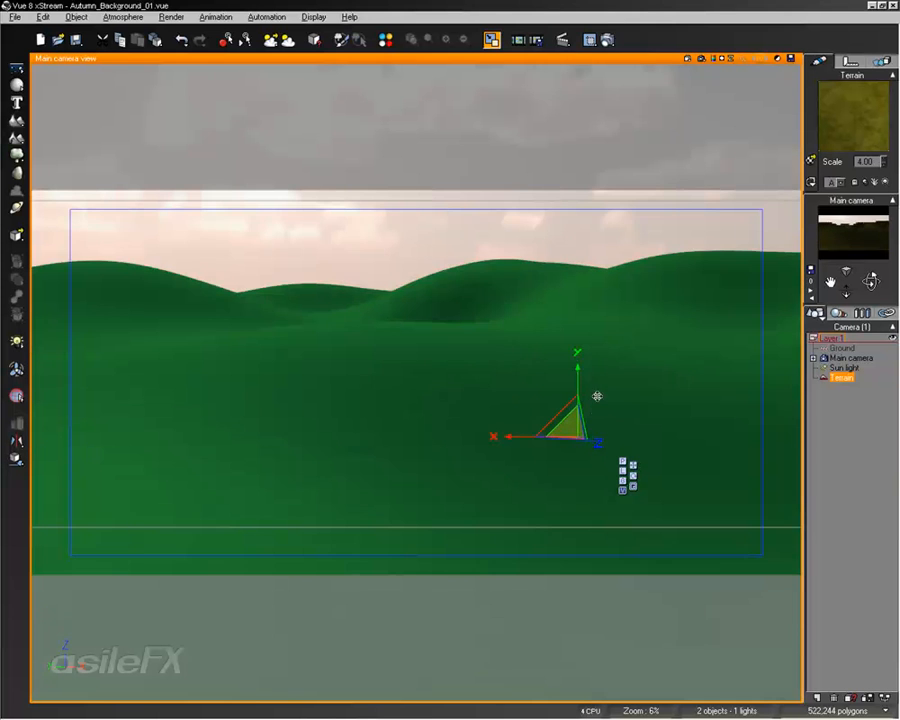
{"action": "right_click_drag", "start_coordinate": [616, 367], "coordinate": [590, 415]}
{"action": "left_click_drag", "start_coordinate": [585, 416], "coordinate": [586, 438]}
{"action": "middle_click_drag", "start_coordinate": [623, 453], "coordinate": [544, 456]}
{"action": "right_click_drag", "start_coordinate": [544, 456], "coordinate": [456, 385]}
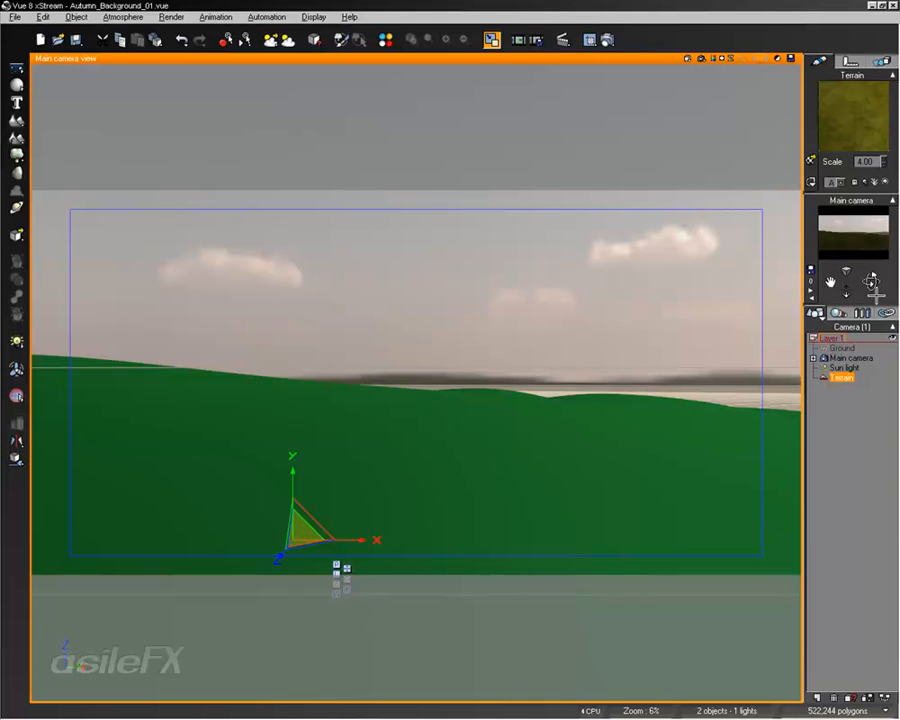
- Shift the main camera's position, angle and distance so the hillside spans the frame below the clouds
{"action": "right_click_drag", "start_coordinate": [422, 500], "coordinate": [361, 321]}
{"action": "middle_click_drag", "start_coordinate": [361, 321], "coordinate": [344, 315]}
{"action": "right_click_drag", "start_coordinate": [582, 382], "coordinate": [655, 404]}
{"action": "left_click_drag", "start_coordinate": [846, 293], "coordinate": [846, 345]}
{"action": "middle_click_drag", "start_coordinate": [428, 364], "coordinate": [403, 352]}
{"action": "right_click_drag", "start_coordinate": [410, 343], "coordinate": [382, 326]}
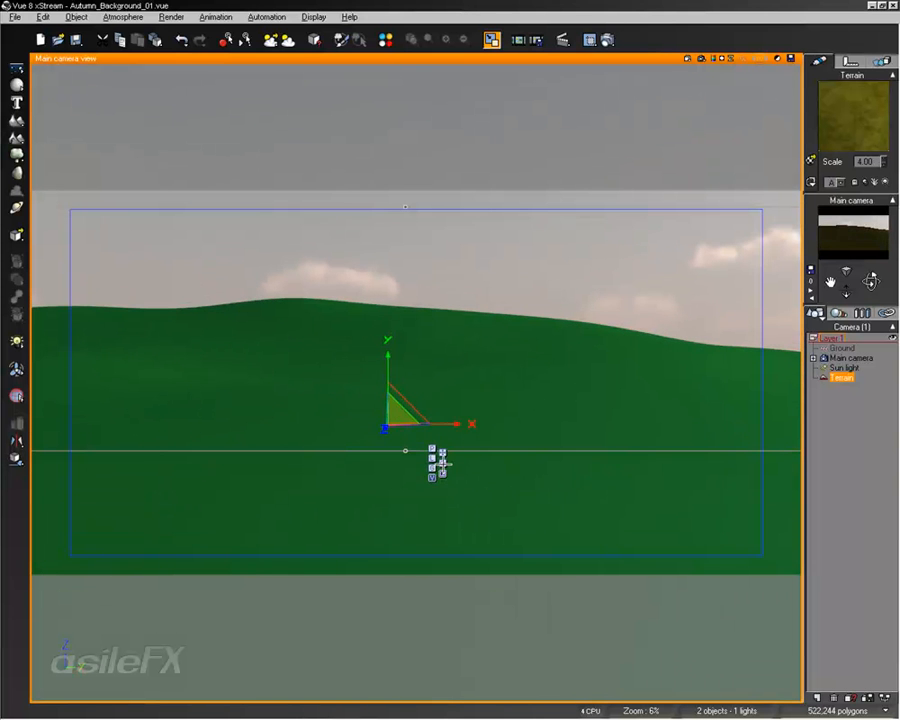
- Rotate the terrain and nudge the camera so several rolling hilltops form the skyline
{"action": "left_click", "coordinate": [441, 462]}
{"action": "left_click_drag", "start_coordinate": [400, 426], "coordinate": [351, 431]}
{"action": "middle_click_drag", "start_coordinate": [444, 356], "coordinate": [424, 368]}
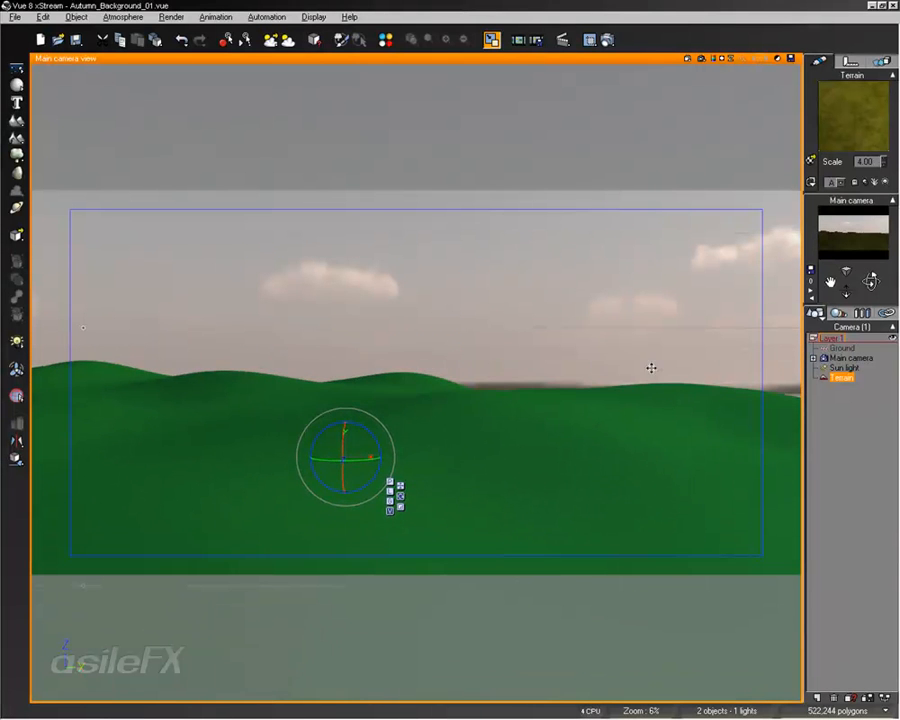
- Turn the camera toward the terrain's edge, quick-render the view to check the blend with the background, and turn back to the hills
{"action": "middle_click_drag", "start_coordinate": [654, 379], "coordinate": [289, 338]}
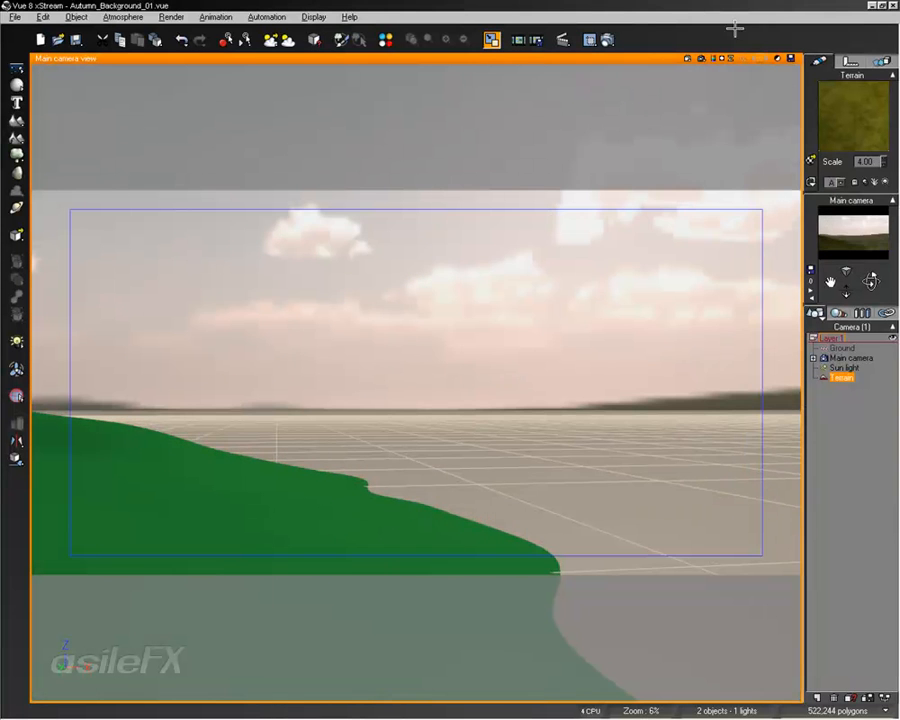
{"action": "right_click", "coordinate": [703, 58]}
{"action": "left_click", "coordinate": [722, 90]}
{"action": "left_click", "coordinate": [699, 60]}
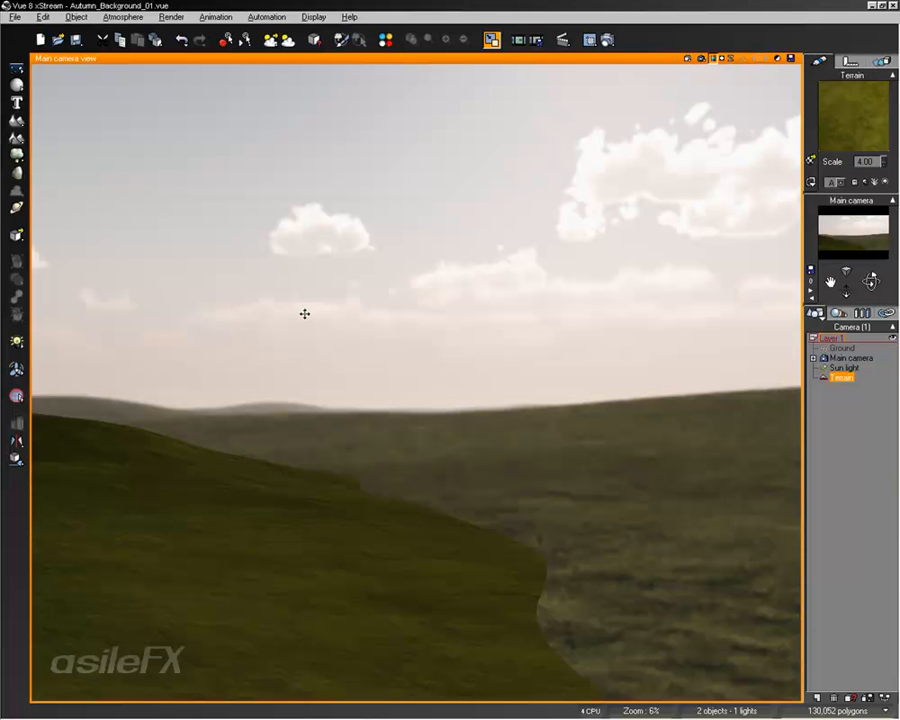
{"action": "right_click_drag", "start_coordinate": [262, 324], "coordinate": [524, 338]}
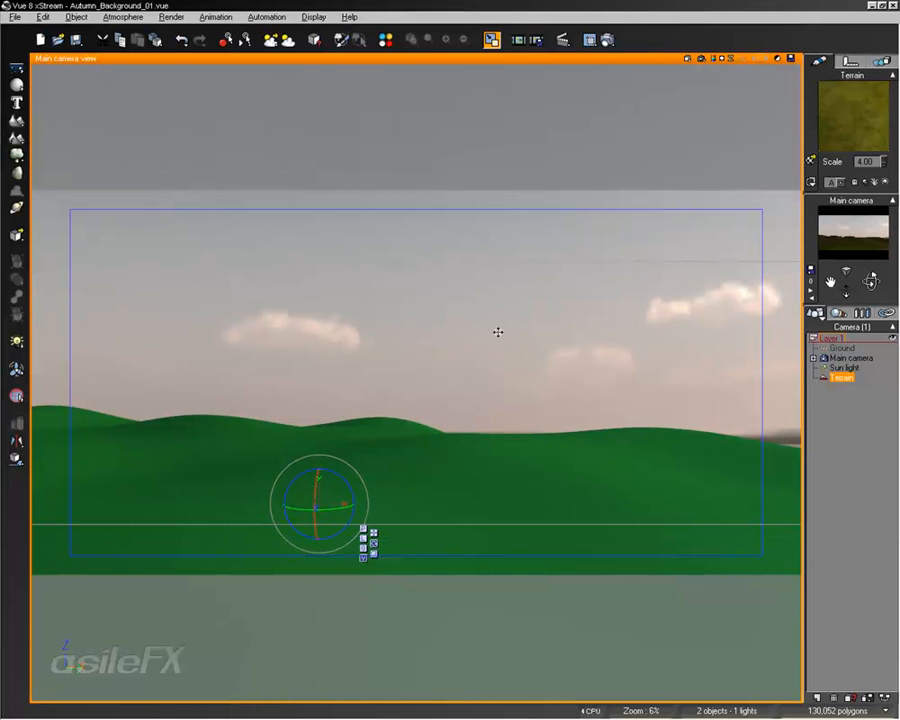
- Fine-tune the main camera's position and tilt so the rolling hills fill the lower half of the frame beneath the clouds
{"action": "right_click_drag", "start_coordinate": [420, 295], "coordinate": [456, 290]}
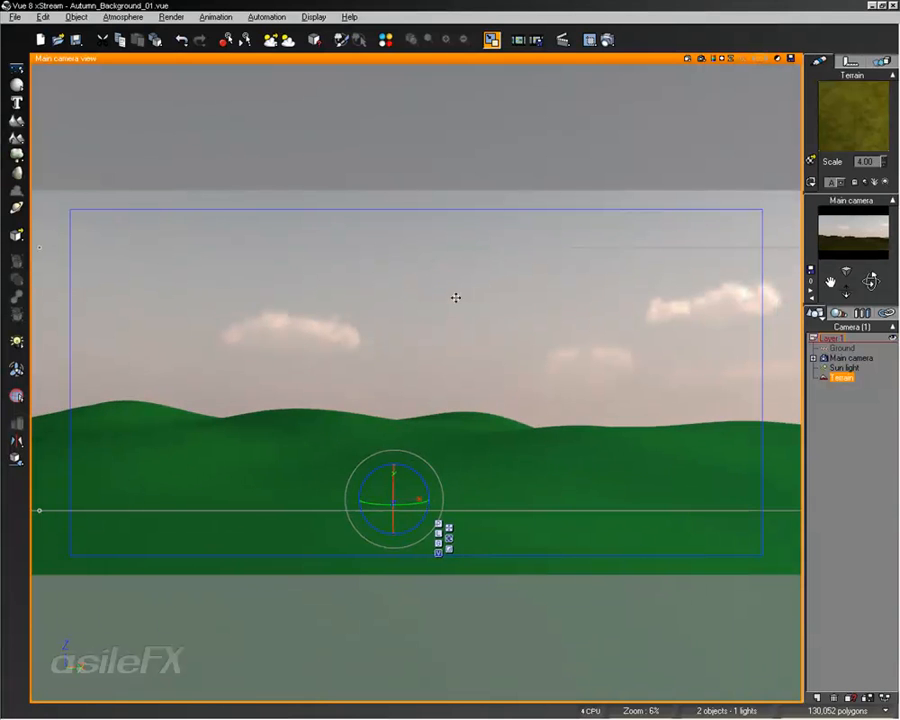
{"action": "right_click_drag", "start_coordinate": [550, 295], "coordinate": [560, 261]}
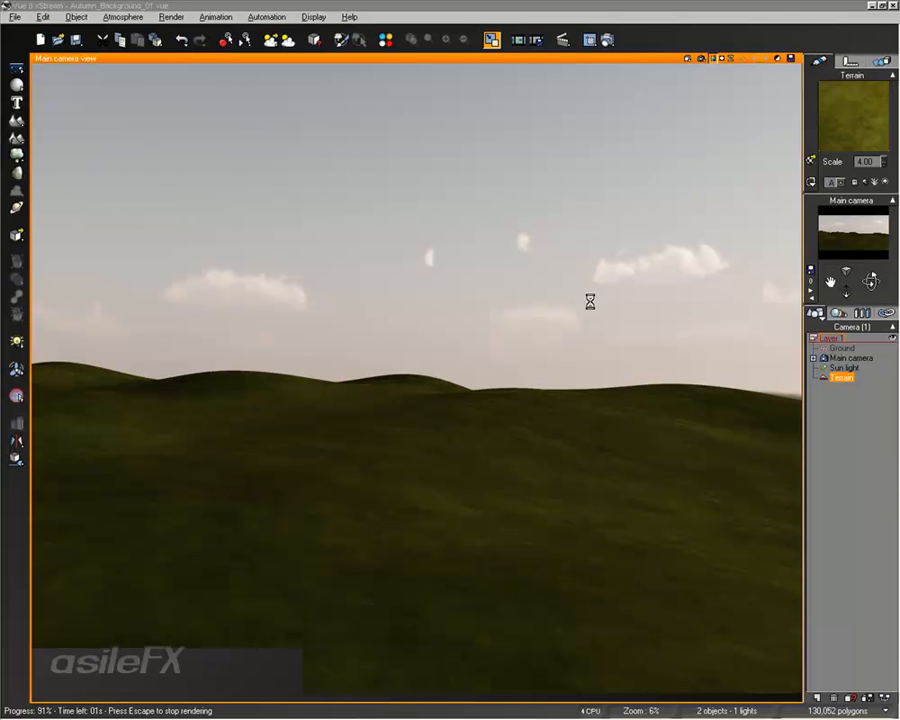
{"action": "mouse_move", "coordinate": [519, 308]}
{"action": "middle_mouse_down"}
{"action": "mouse_move", "coordinate": [526, 332]}
{"action": "mouse_move", "coordinate": [525, 319]}
{"action": "middle_mouse_up"}
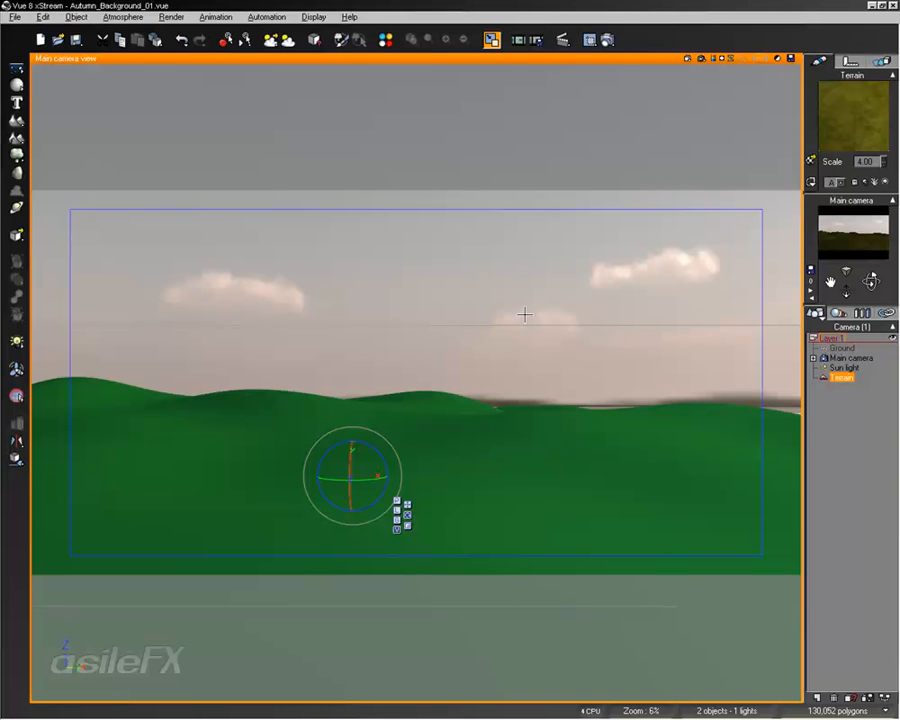
{"action": "right_click_drag", "start_coordinate": [527, 341], "coordinate": [549, 349]}
{"action": "middle_click_drag", "start_coordinate": [549, 343], "coordinate": [552, 342]}
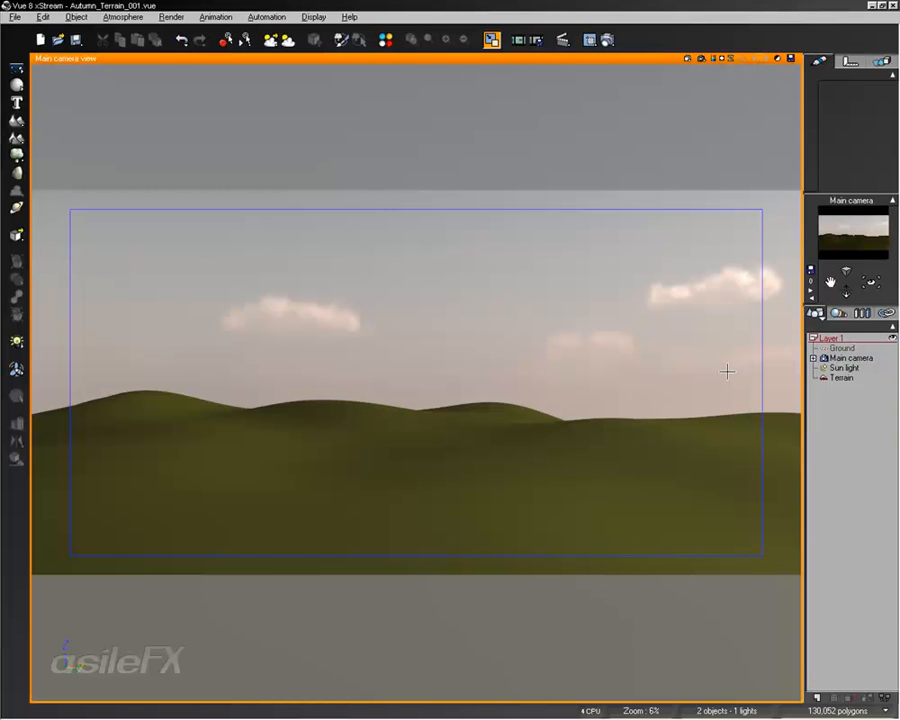
{"action": "right_click_drag", "start_coordinate": [634, 375], "coordinate": [633, 400]}
{"action": "middle_click_drag", "start_coordinate": [635, 404], "coordinate": [637, 410]}
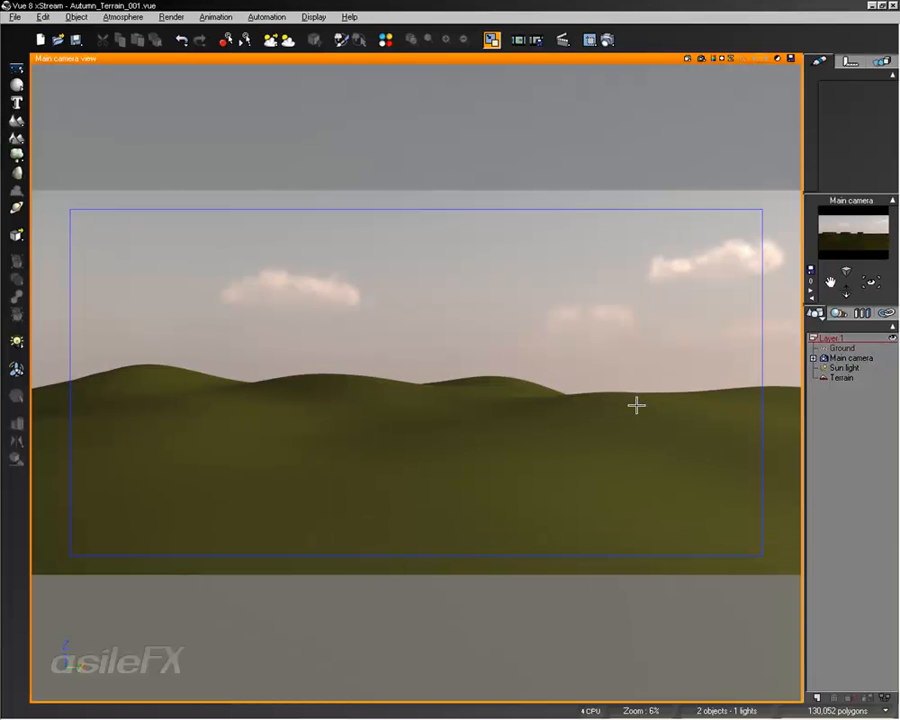